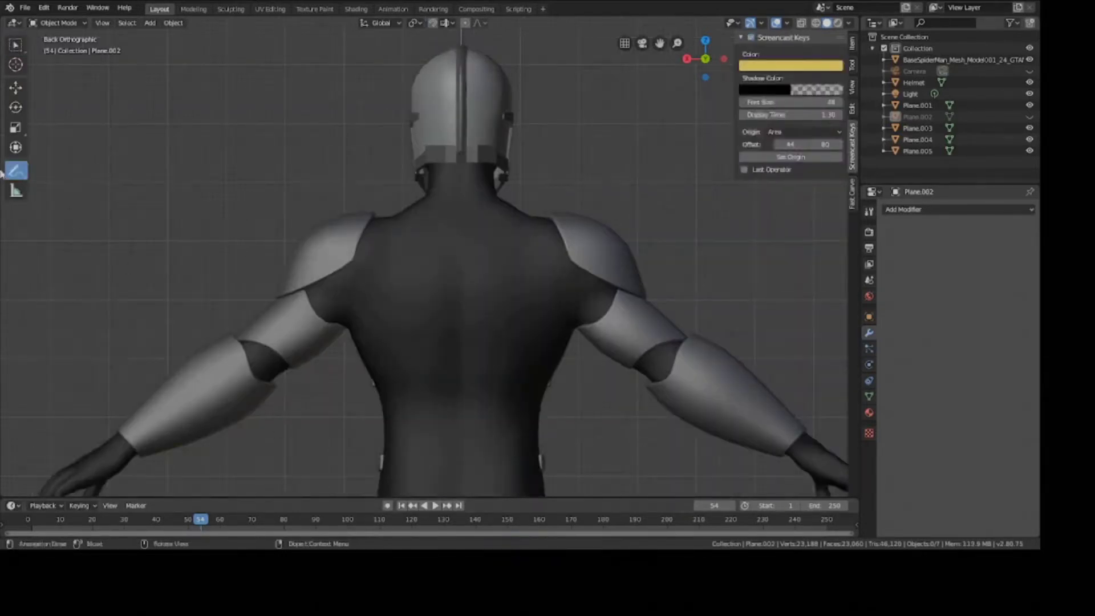
- Save the file and annotate the upper collar, centre panel and shoulder-blade plate outlines on the figure's back with the Annotate tool
{"action": "left_click", "coordinate": [17, 45]}
{"action": "left_click", "coordinate": [16, 170]}
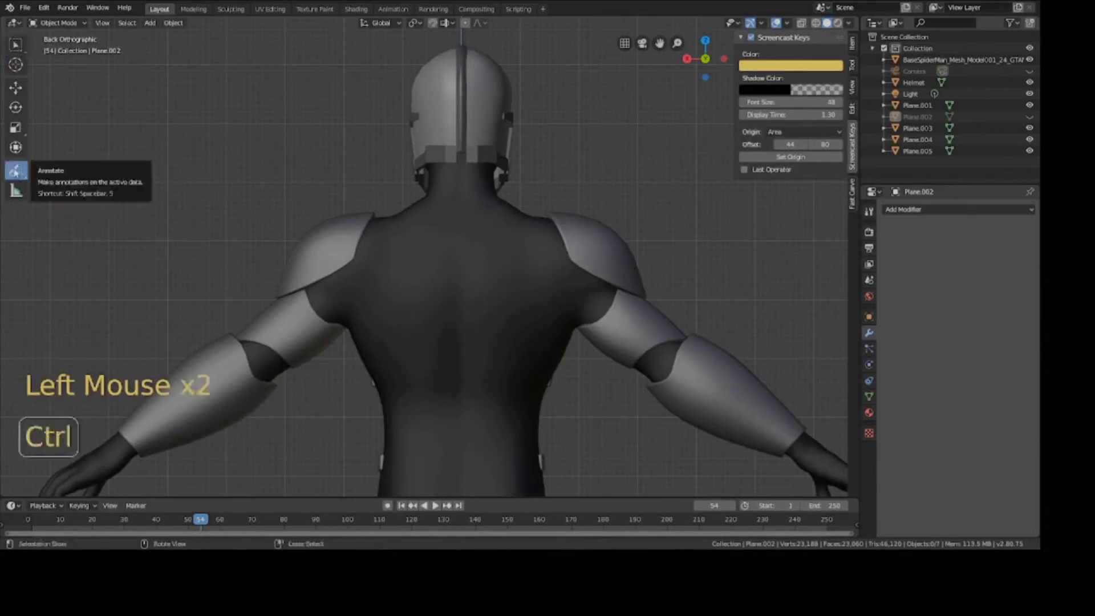
{"action": "key", "text": "ctrl+s"}
{"action": "scroll", "coordinate": [411, 251], "scroll_direction": "up", "scroll_amount": 1}
{"action": "scroll", "coordinate": [411, 251], "scroll_direction": "up", "scroll_amount": 2}
{"action": "middle_click_drag", "start_coordinate": [416, 285], "coordinate": [395, 192], "text": "shift"}
{"action": "scroll", "coordinate": [394, 192], "scroll_direction": "down", "scroll_amount": 3}
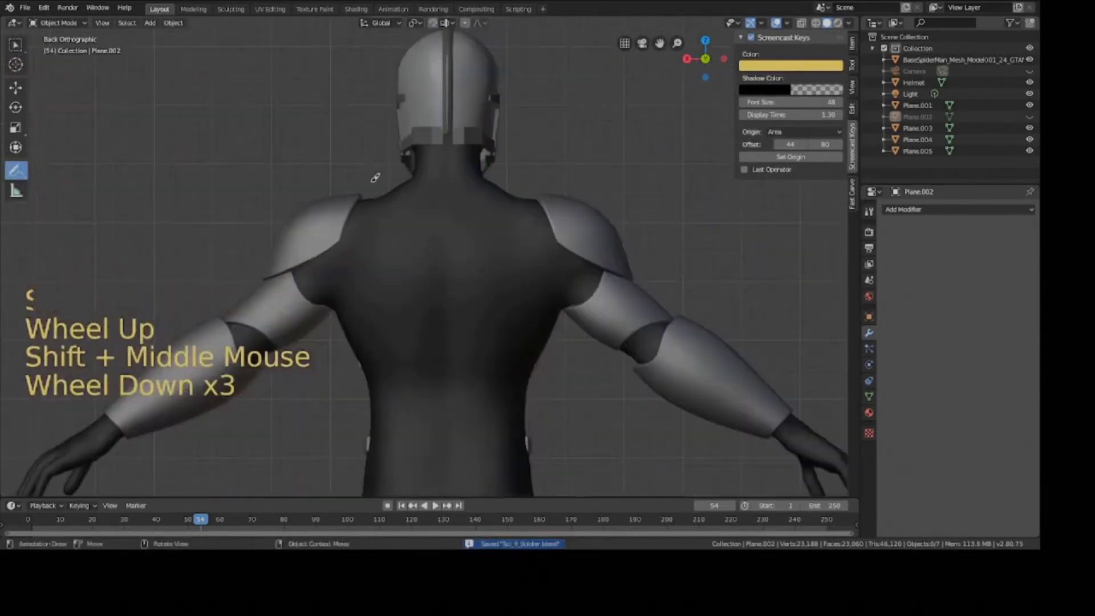
{"action": "left_click_drag", "start_coordinate": [399, 242], "coordinate": [388, 191]}
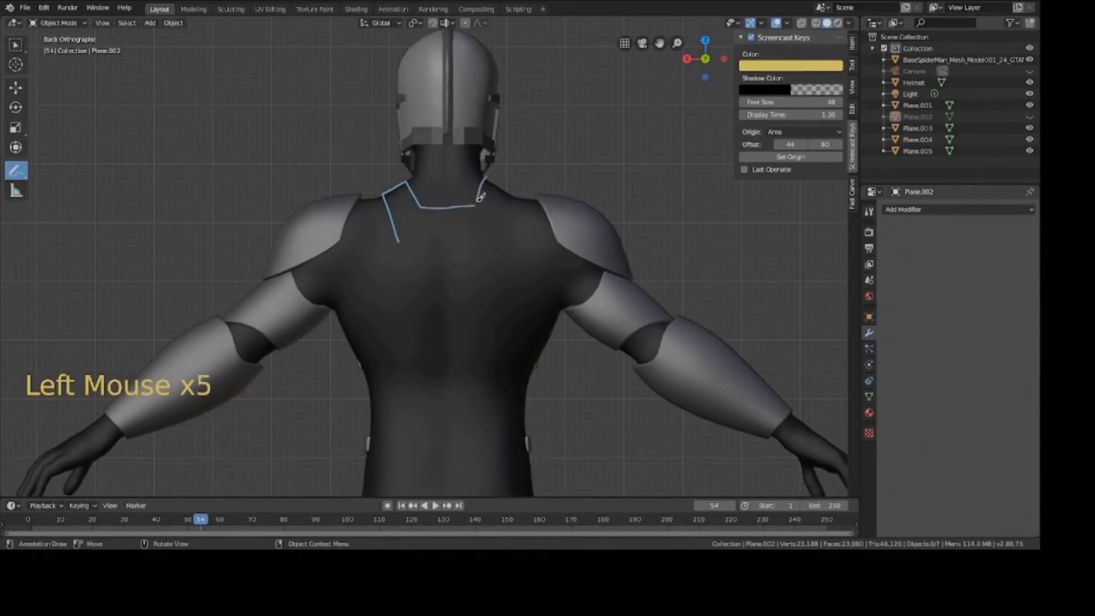
{"action": "key", "text": "ctrl+z"}
{"action": "left_click", "coordinate": [513, 189]}
{"action": "key", "text": "ctrl+s"}
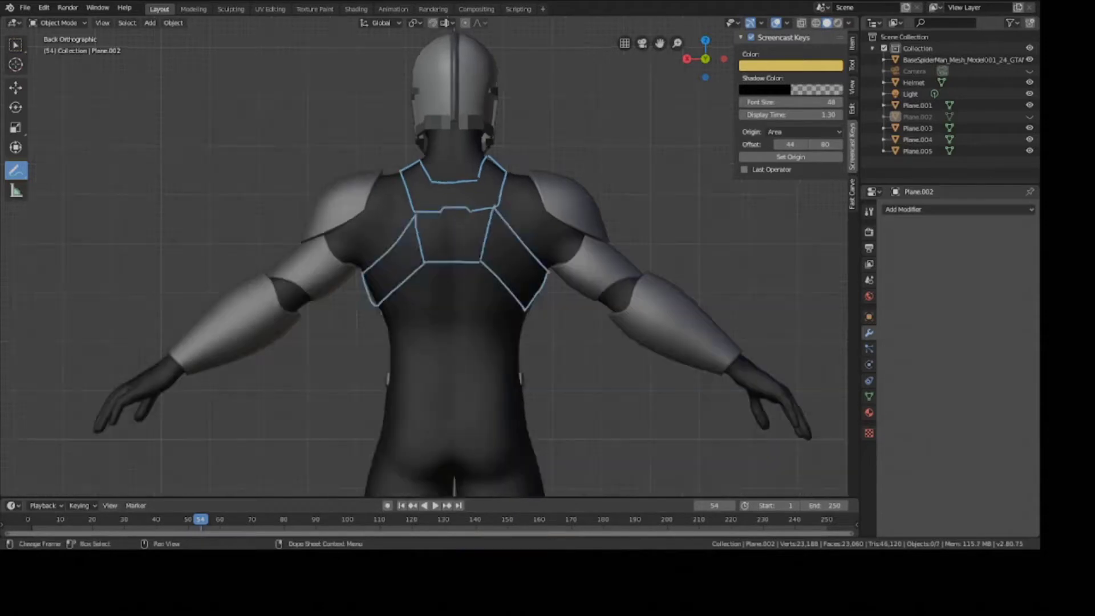
- Annotate the narrow strip outline below the back's centre panel and a slatted belt plate outline at the waist
{"action": "scroll", "coordinate": [473, 291], "scroll_direction": "up", "scroll_amount": 2}
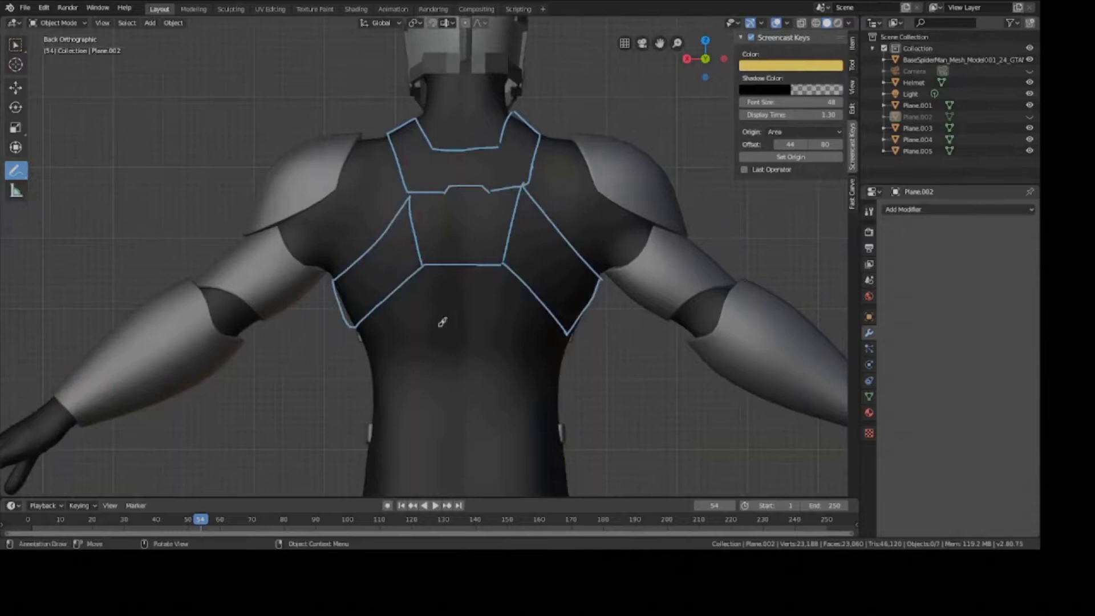
{"action": "key", "text": "shift"}
{"action": "middle_click_drag", "start_coordinate": [431, 357], "coordinate": [480, 377], "text": "shift"}
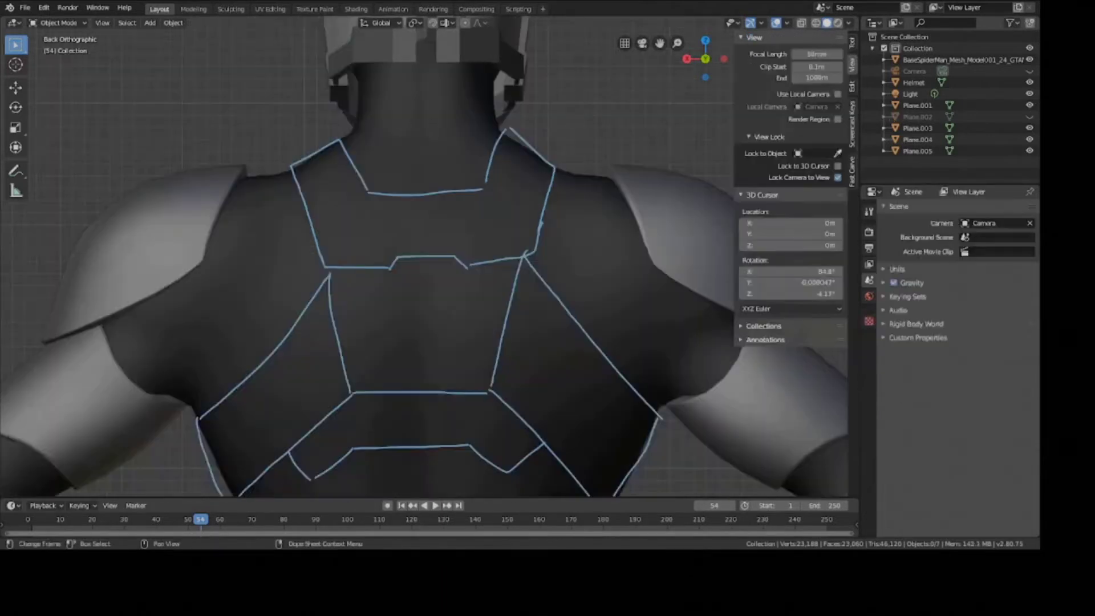
- Add a mesh plane, raise it to neck height and scale it down to slightly wider than the helmet
{"action": "key", "text": "shift+a"}
{"action": "mouse_move", "coordinate": [353, 229]}
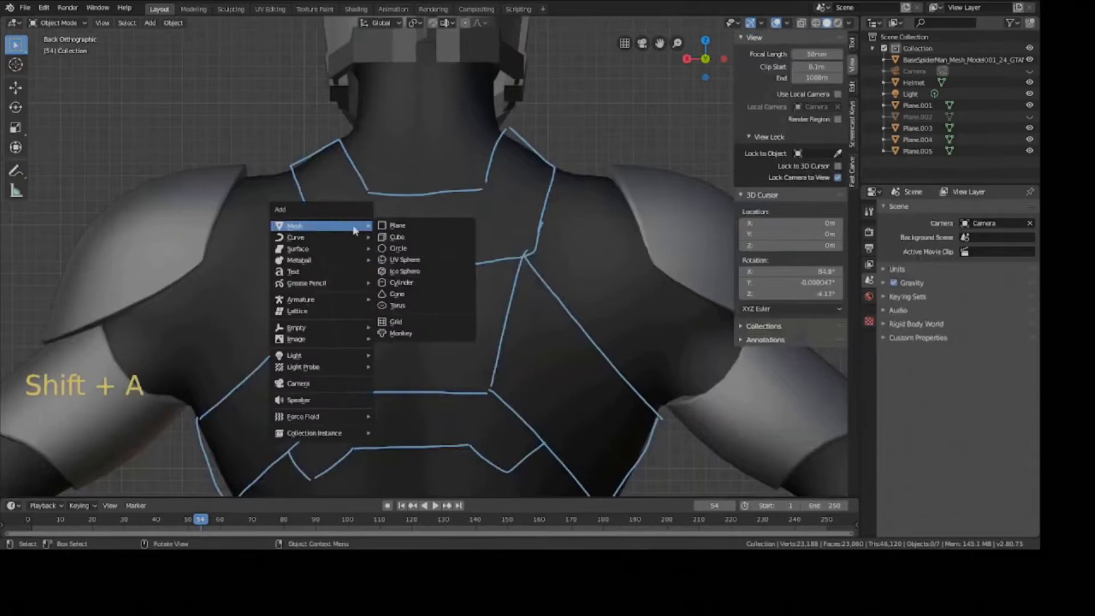
{"action": "left_click", "coordinate": [394, 225]}
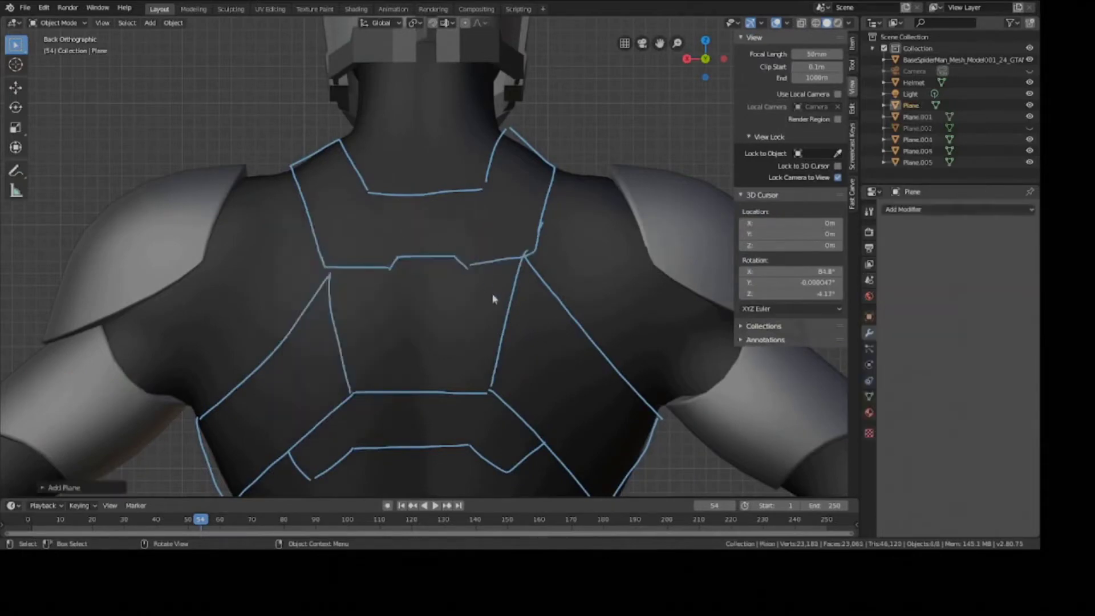
{"action": "scroll", "coordinate": [558, 468], "scroll_direction": "down", "scroll_amount": 9}
{"action": "key", "text": "g"}
{"action": "left_click", "coordinate": [557, 400]}
{"action": "scroll", "coordinate": [558, 399], "scroll_direction": "up", "scroll_amount": 4}
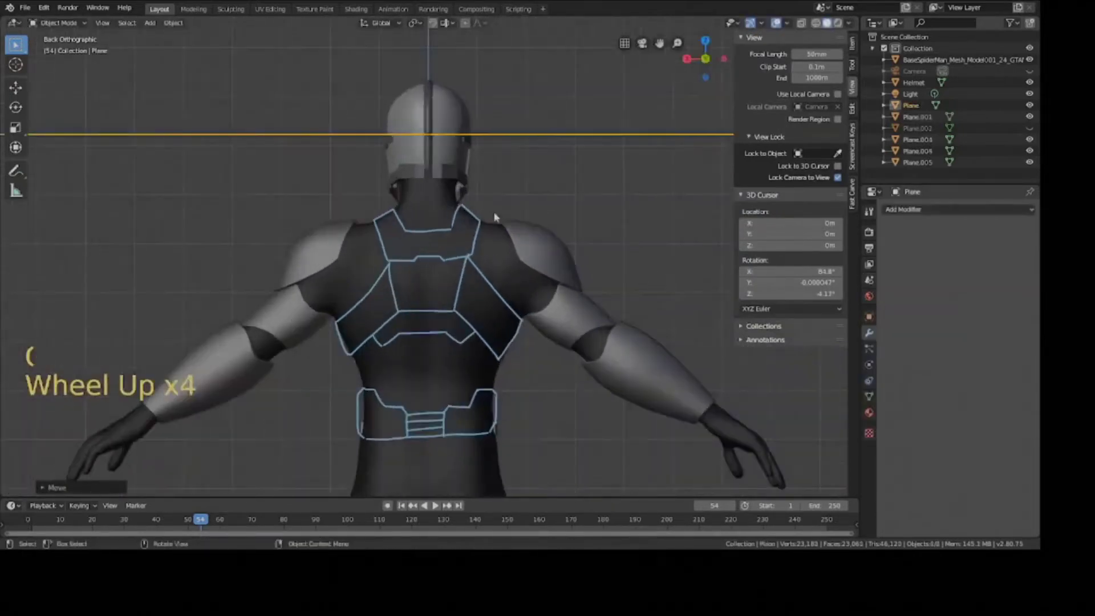
{"action": "key", "text": "s"}
{"action": "left_click", "coordinate": [448, 157]}
{"action": "middle_click_drag", "start_coordinate": [449, 156], "coordinate": [467, 158]}
{"action": "key", "text": "g"}
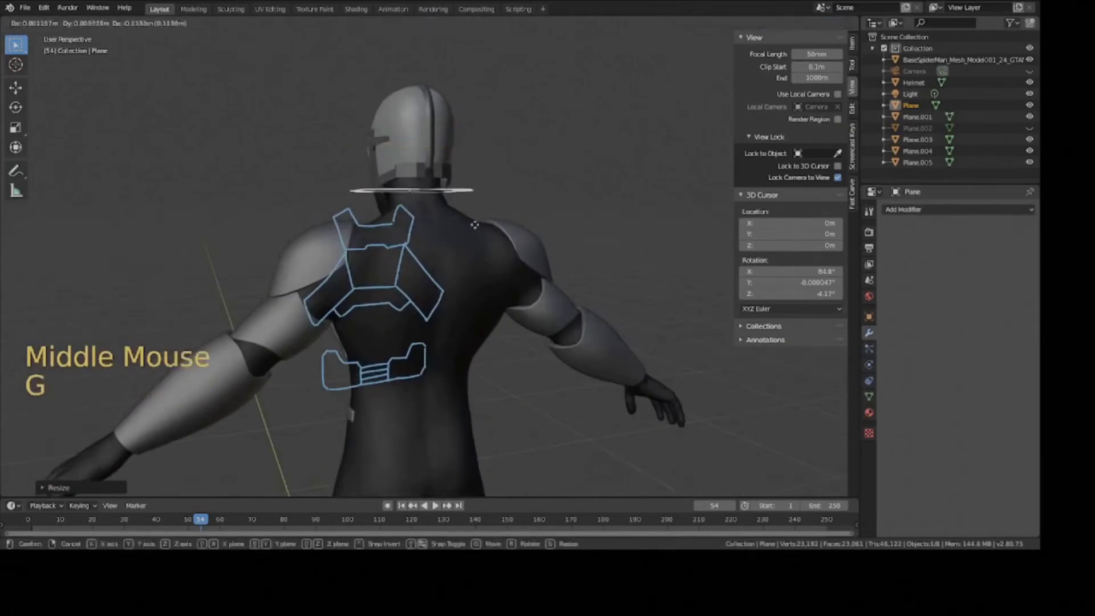
{"action": "right_click", "coordinate": [455, 228]}
- Tilt the plane about the X axis and move it along Y and Z to sit just behind the upper back
{"action": "middle_click_drag", "start_coordinate": [455, 228], "coordinate": [496, 225]}
{"action": "key", "text": "r"}
{"action": "key", "text": "x"}
{"action": "left_click", "coordinate": [325, 234]}
{"action": "middle_click_drag", "start_coordinate": [325, 234], "coordinate": [362, 245]}
{"action": "key", "text": "g"}
{"action": "key", "text": "y"}
{"action": "left_click", "coordinate": [493, 248]}
{"action": "key", "text": "g"}
{"action": "key", "text": "z"}
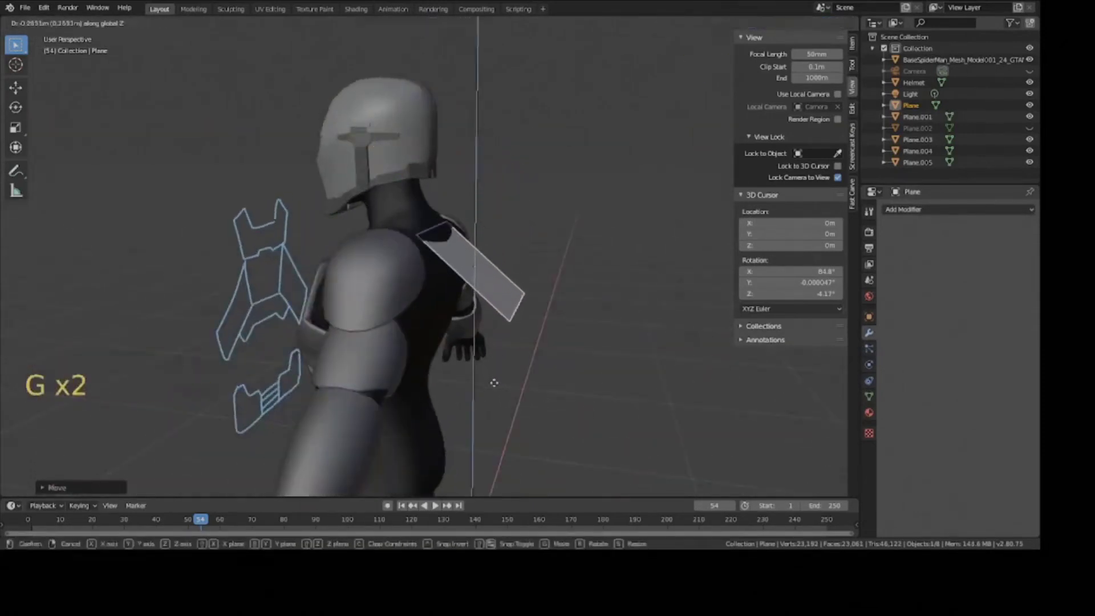
{"action": "left_click", "coordinate": [498, 372]}
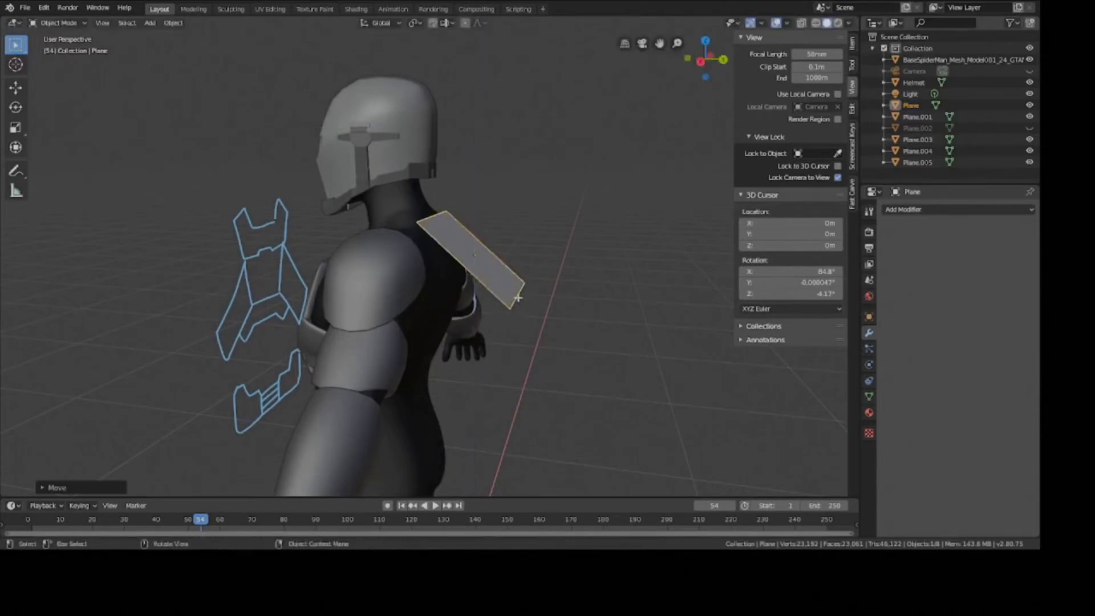
- Cut the plane down the middle with a loop cut, delete one half's vertices and save the file
{"action": "key", "text": "Tab"}
{"action": "key", "text": "2"}
{"action": "left_click", "coordinate": [517, 297]}
{"action": "middle_click_drag", "start_coordinate": [517, 298], "coordinate": [450, 274]}
{"action": "key", "text": "ctrl+r"}
{"action": "key", "text": "3"}
{"action": "left_click", "coordinate": [467, 282]}
{"action": "key", "text": "x"}
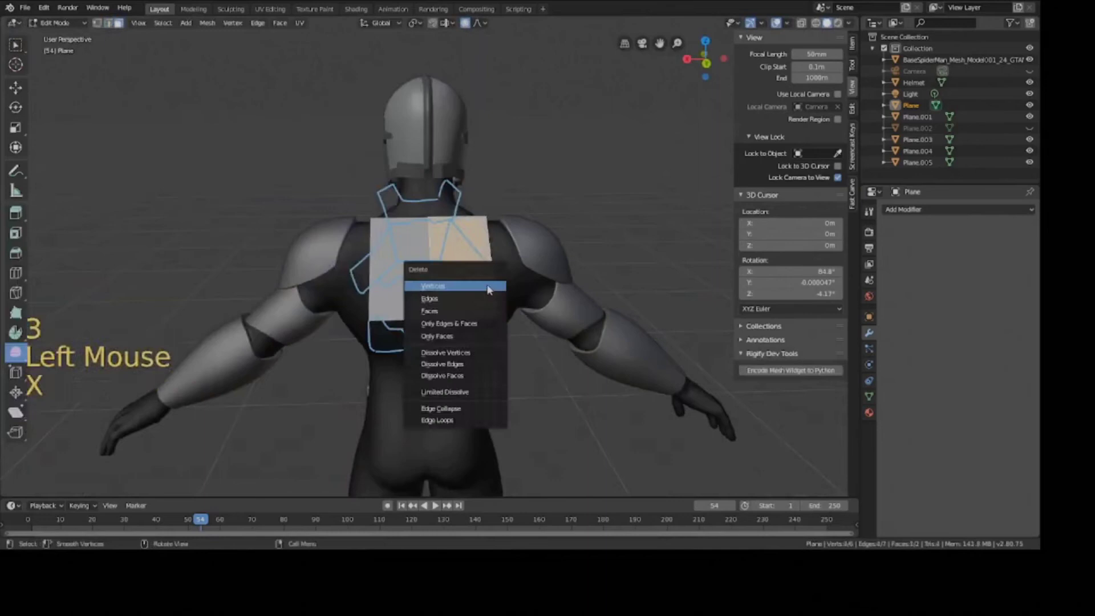
{"action": "left_click", "coordinate": [479, 311]}
{"action": "key", "text": "Tab"}
{"action": "key", "text": "ctrl+s"}
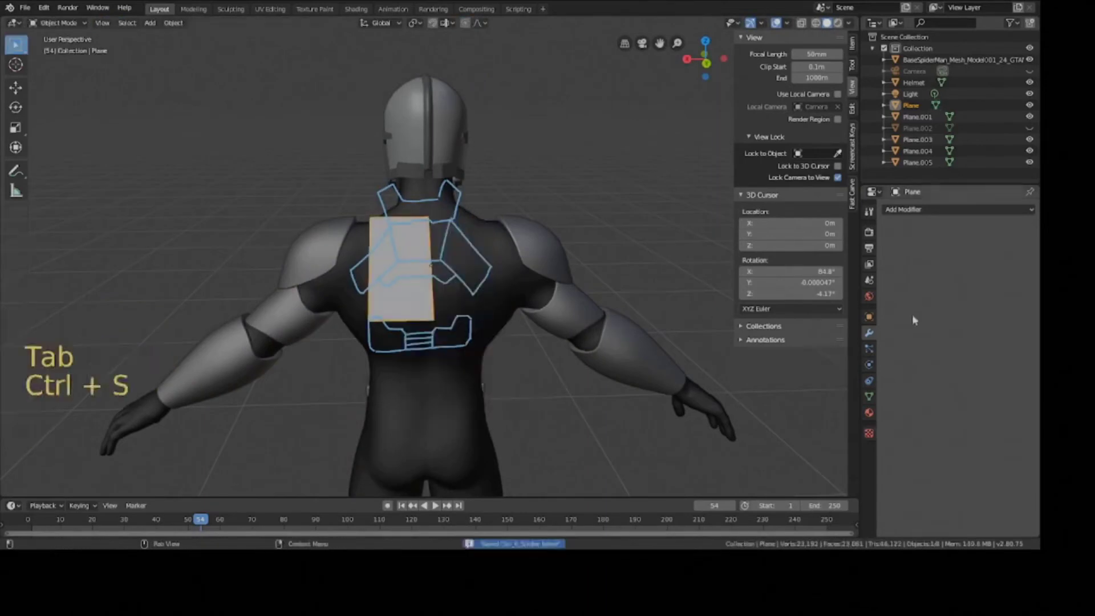
- Add a Mirror modifier on the X axis to the half plane, scale the object down over the upper back outline and save
{"action": "left_click", "coordinate": [912, 209]}
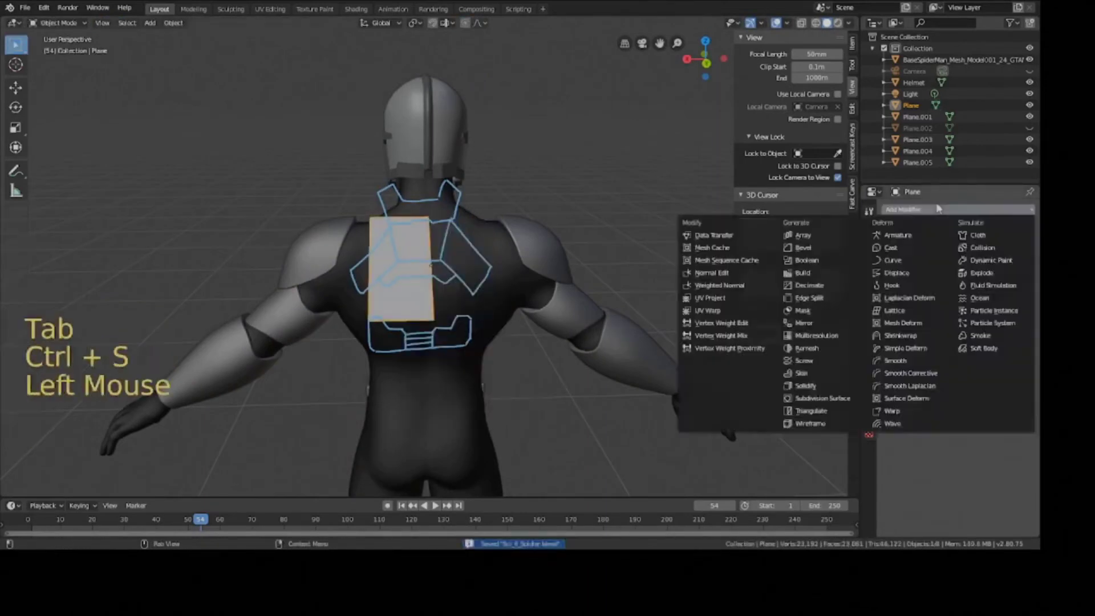
{"action": "left_click", "coordinate": [816, 324]}
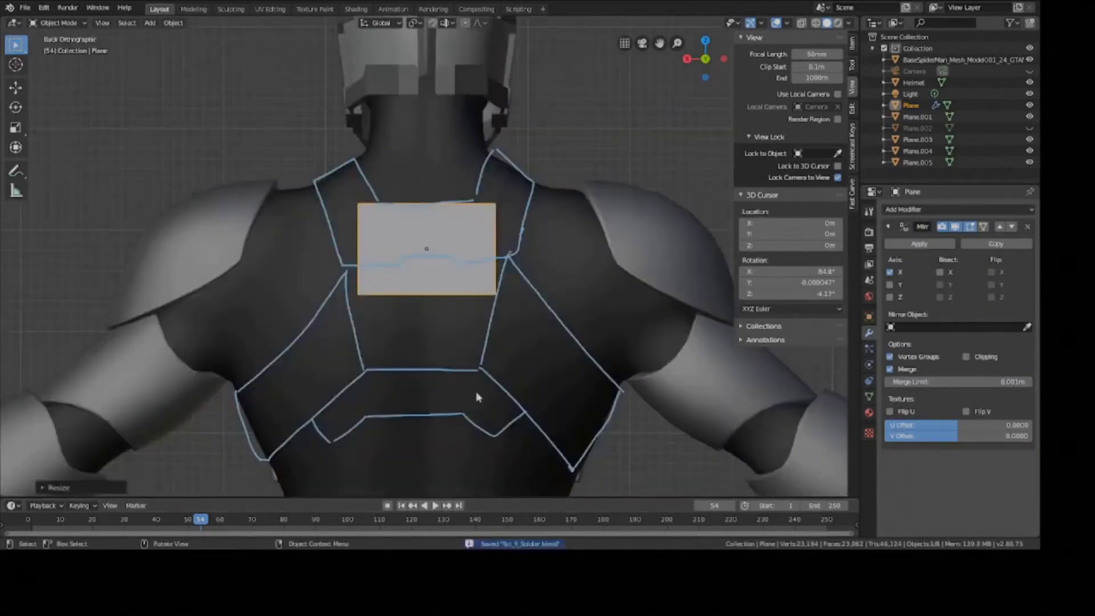
{"action": "key", "text": "KP_1"}
{"action": "scroll", "coordinate": [534, 412], "scroll_direction": "down", "scroll_amount": 4}
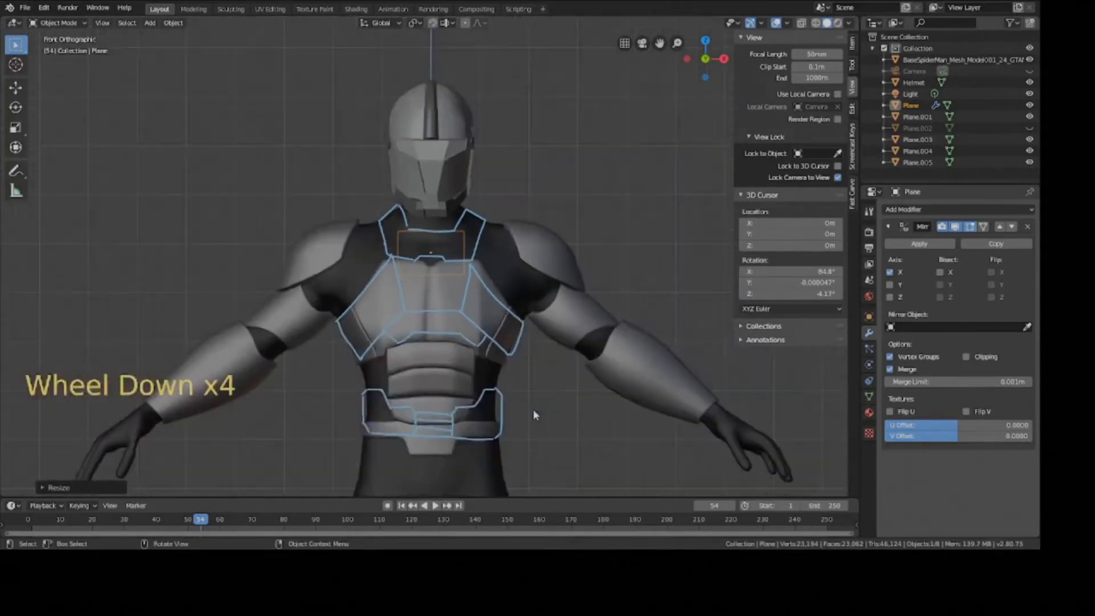
{"action": "key", "text": "KP_9"}
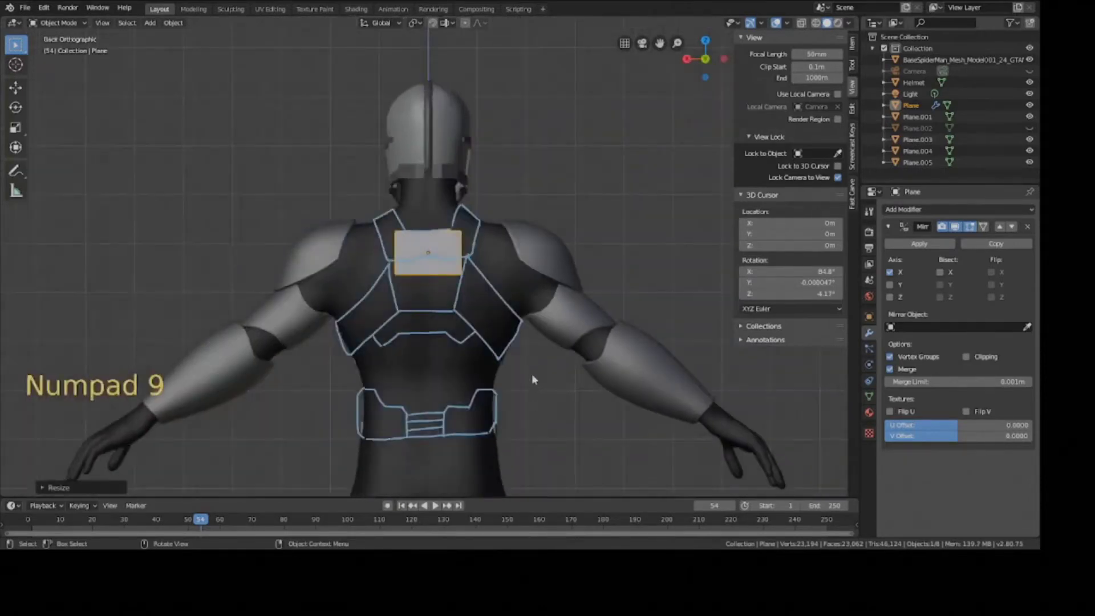
{"action": "key", "text": "ctrl+s"}
- Move the half plane's face outward along X to the lower outer corner of the traced collar plate
{"action": "scroll", "coordinate": [532, 374], "scroll_direction": "up", "scroll_amount": 5}
{"action": "key", "text": "Tab"}
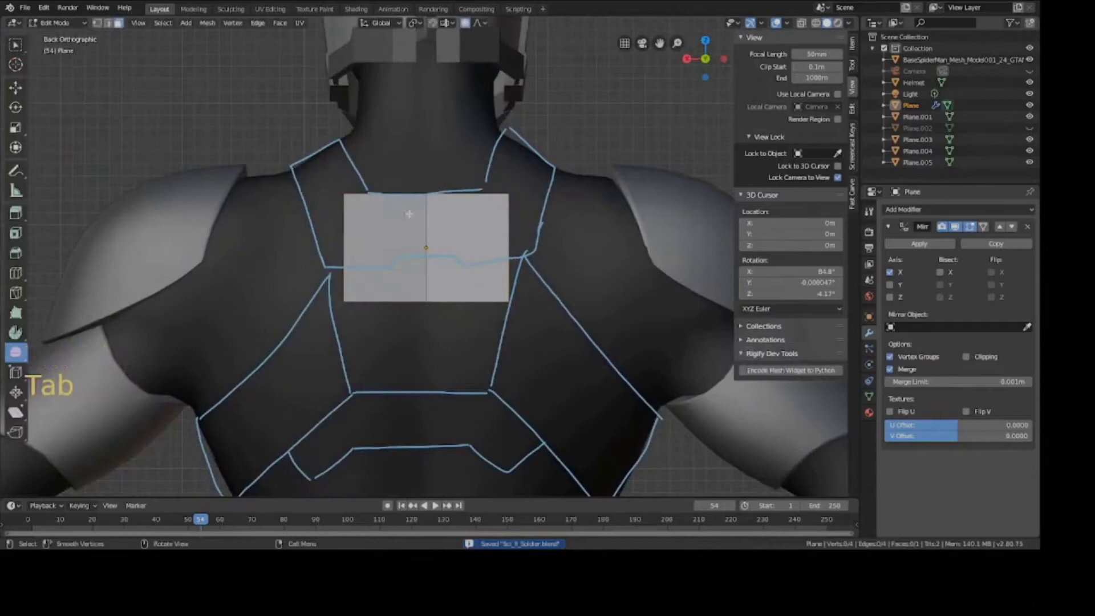
{"action": "left_click", "coordinate": [400, 234]}
{"action": "key", "text": "g"}
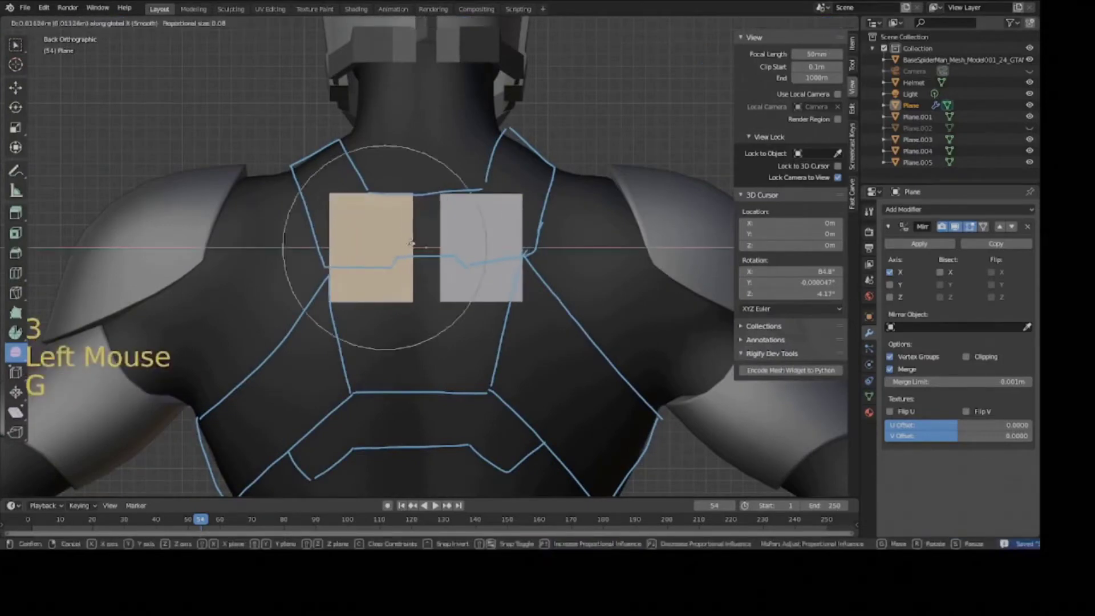
{"action": "left_click", "coordinate": [381, 234]}
- Turn off proportional editing and raise the face's bottom edge along Z to near the collar plate's lower traced line
{"action": "key", "text": "2"}
{"action": "left_click", "coordinate": [394, 301]}
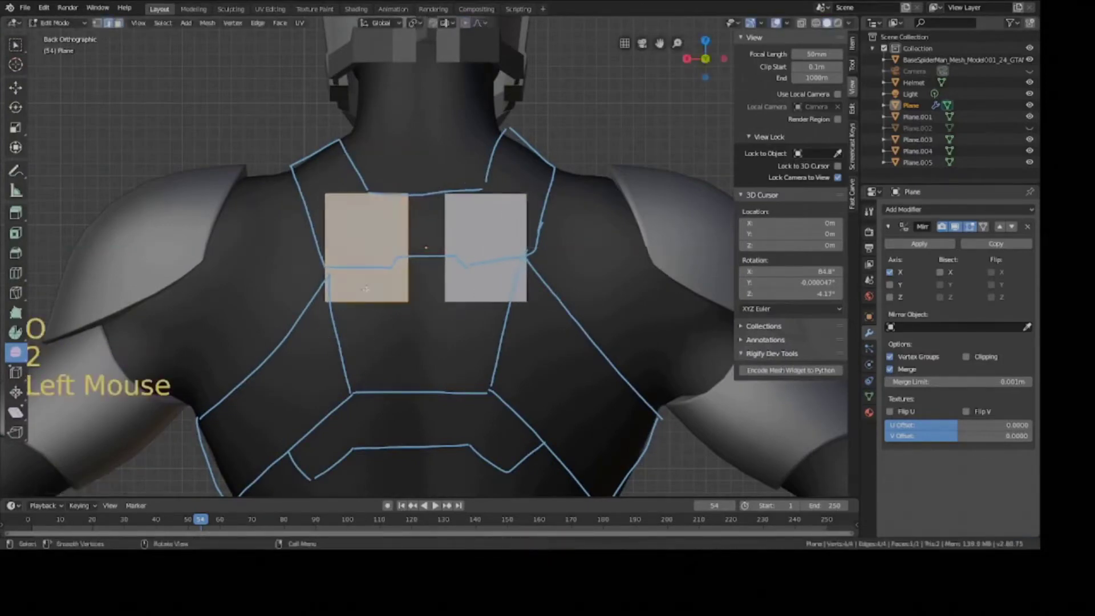
{"action": "key", "text": "g"}
{"action": "right_click", "coordinate": [420, 313]}
{"action": "key", "text": "g"}
{"action": "key", "text": "z"}
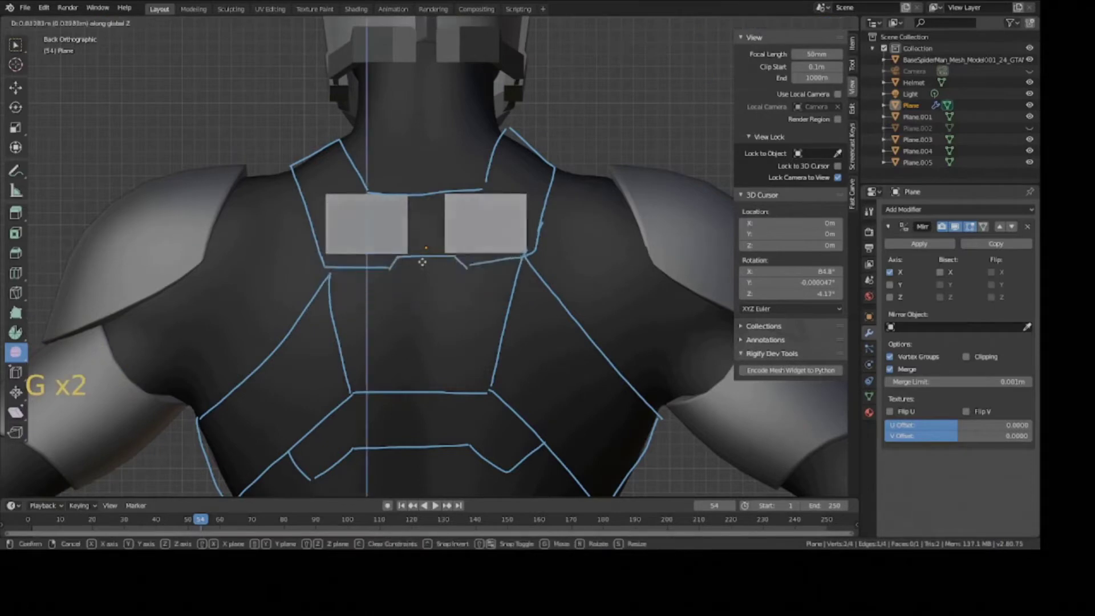
- Move the face's upper outer corner outward along X to the outline and add a vertical edge loop near the neckline corner
{"action": "key", "text": "1"}
{"action": "left_click", "coordinate": [325, 196]}
{"action": "key", "text": "g"}
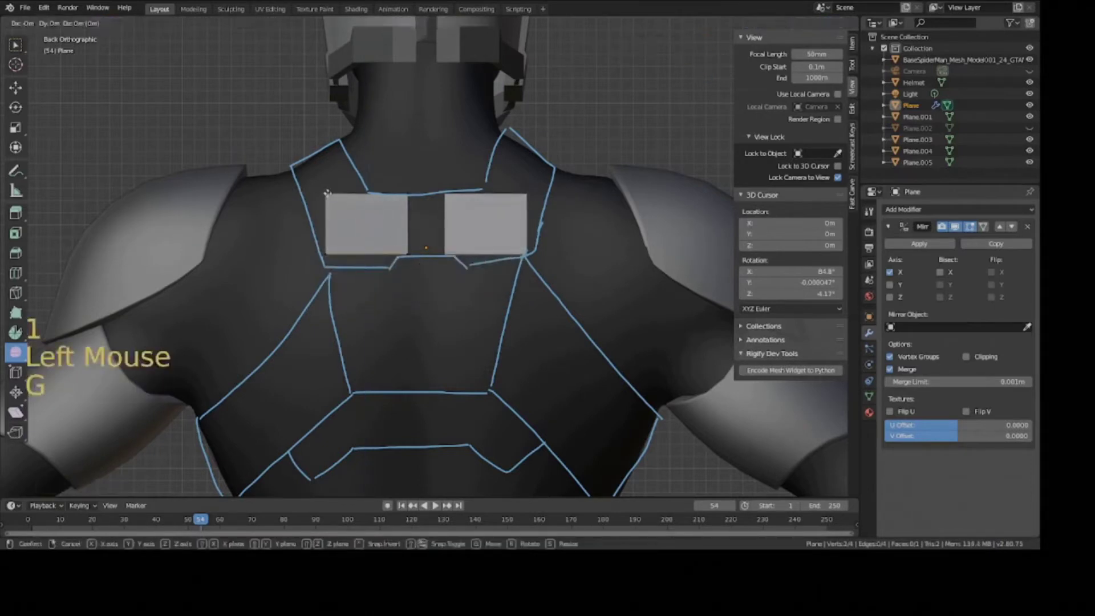
{"action": "key", "text": "x"}
{"action": "left_click", "coordinate": [303, 193]}
{"action": "key", "text": "ctrl+r"}
{"action": "left_click", "coordinate": [371, 195]}
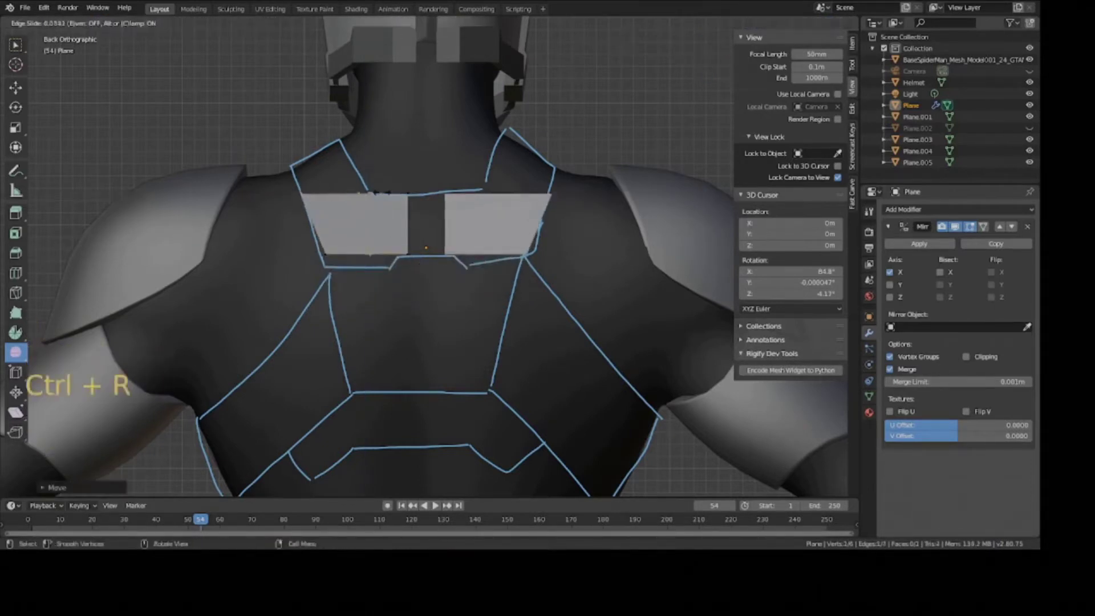
{"action": "left_click", "coordinate": [392, 195]}
- Extrude the outer section's top edge upward toward the shoulder and scale the new edge down
{"action": "key", "text": "2"}
{"action": "left_click", "coordinate": [351, 197]}
{"action": "key", "text": "e"}
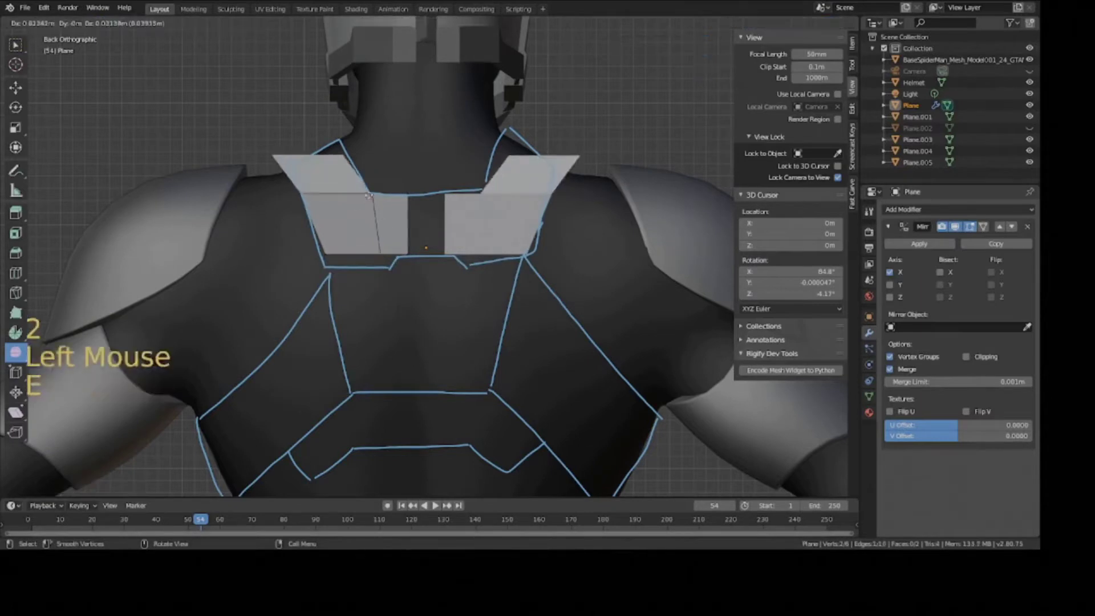
{"action": "left_click", "coordinate": [454, 203]}
{"action": "key", "text": "s"}
{"action": "left_click", "coordinate": [453, 204]}
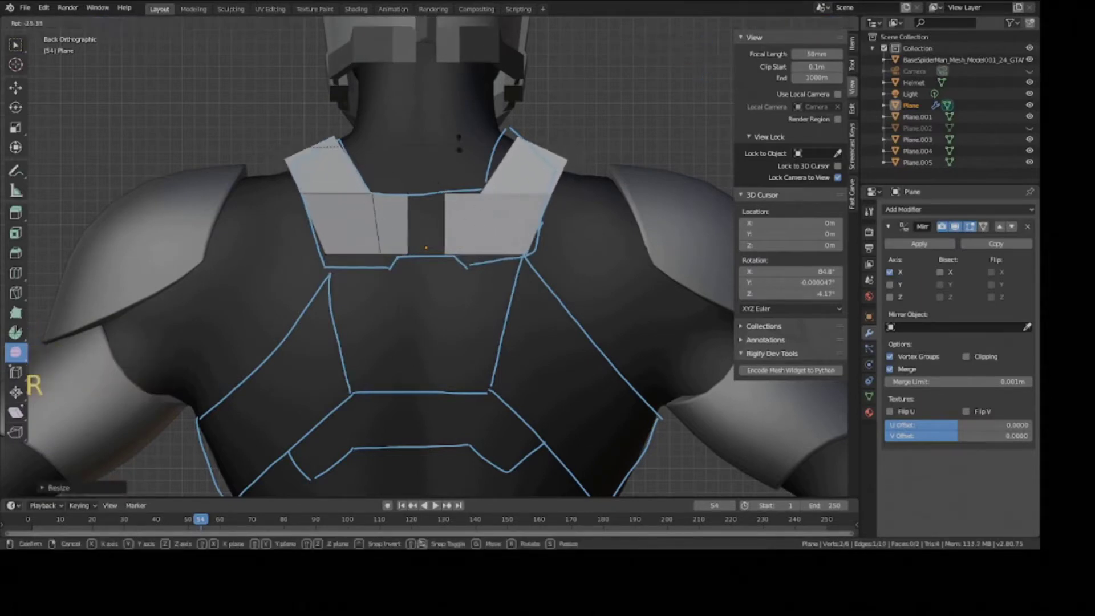
- Rotate and move the extruded shoulder edge to match the slanted top of the traced collar outline
{"action": "key", "text": "g"}
{"action": "left_click", "coordinate": [465, 165]}
{"action": "key", "text": "r"}
{"action": "left_click", "coordinate": [465, 164]}
{"action": "key", "text": "g"}
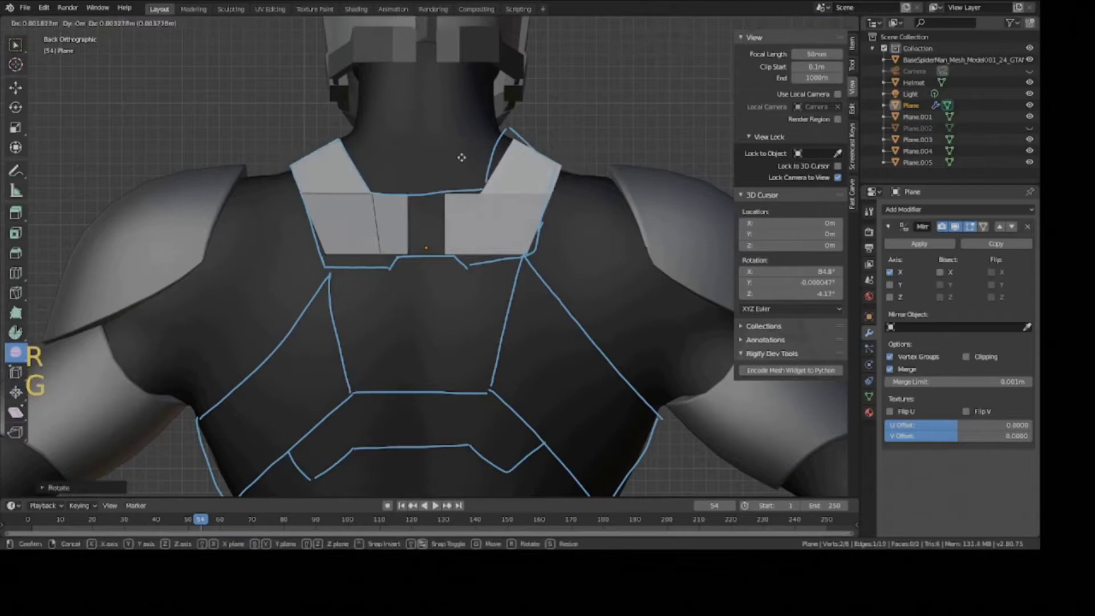
{"action": "left_click", "coordinate": [462, 158]}
{"action": "key", "text": "r"}
{"action": "left_click", "coordinate": [462, 166]}
- Lower the outer section's bottom edge to the traced line and shift the vertical dividing edge slightly toward the centre
{"action": "key", "text": "2"}
{"action": "left_click", "coordinate": [340, 264]}
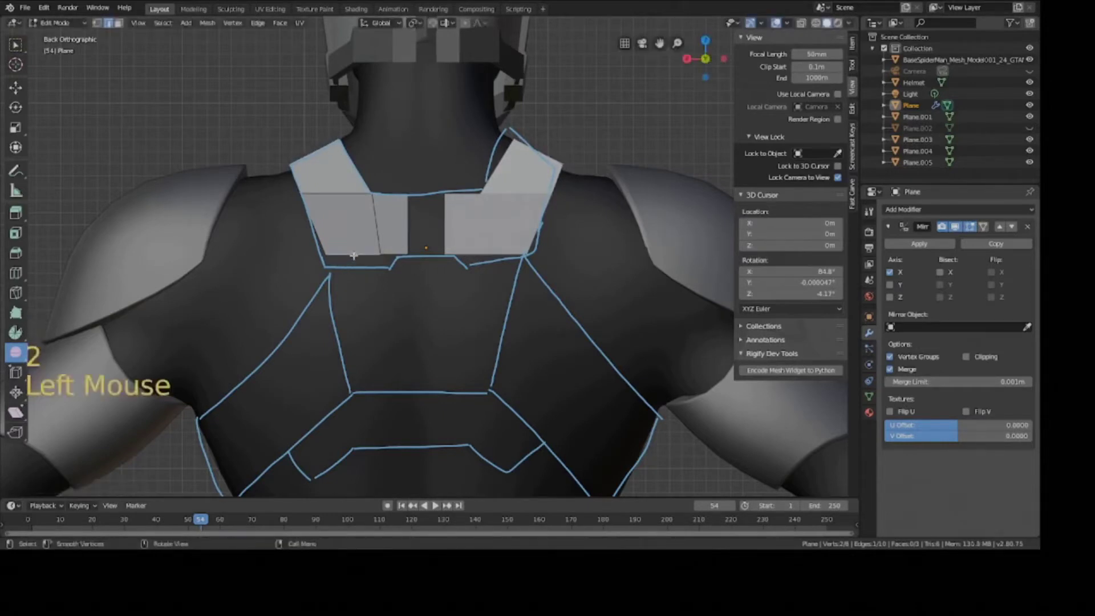
{"action": "key", "text": "g"}
{"action": "left_click", "coordinate": [351, 268]}
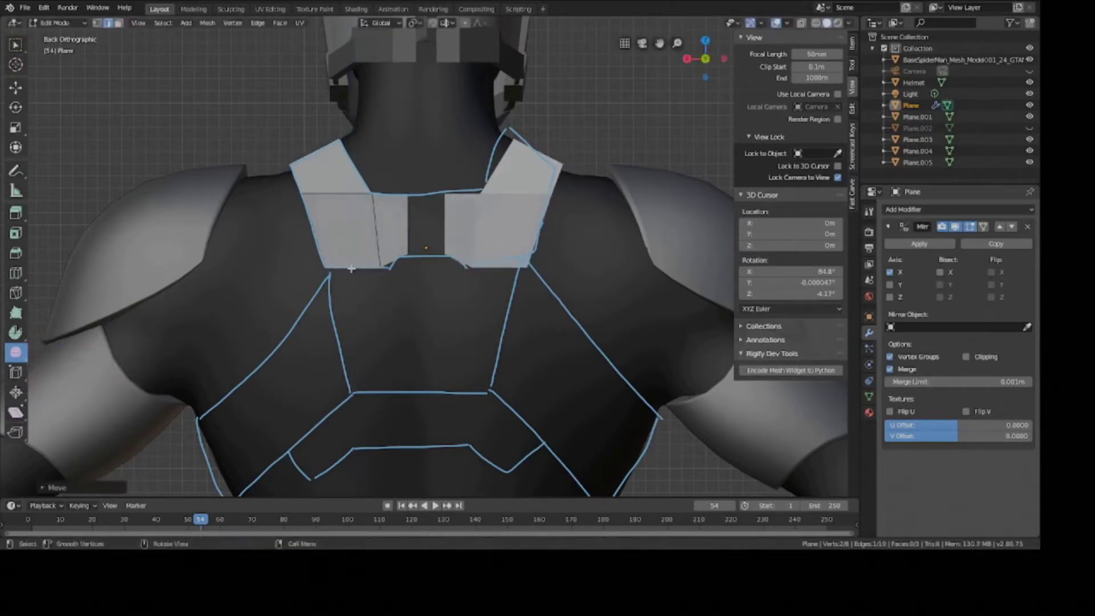
{"action": "left_click", "coordinate": [381, 250]}
{"action": "key", "text": "g"}
{"action": "left_click", "coordinate": [386, 247]}
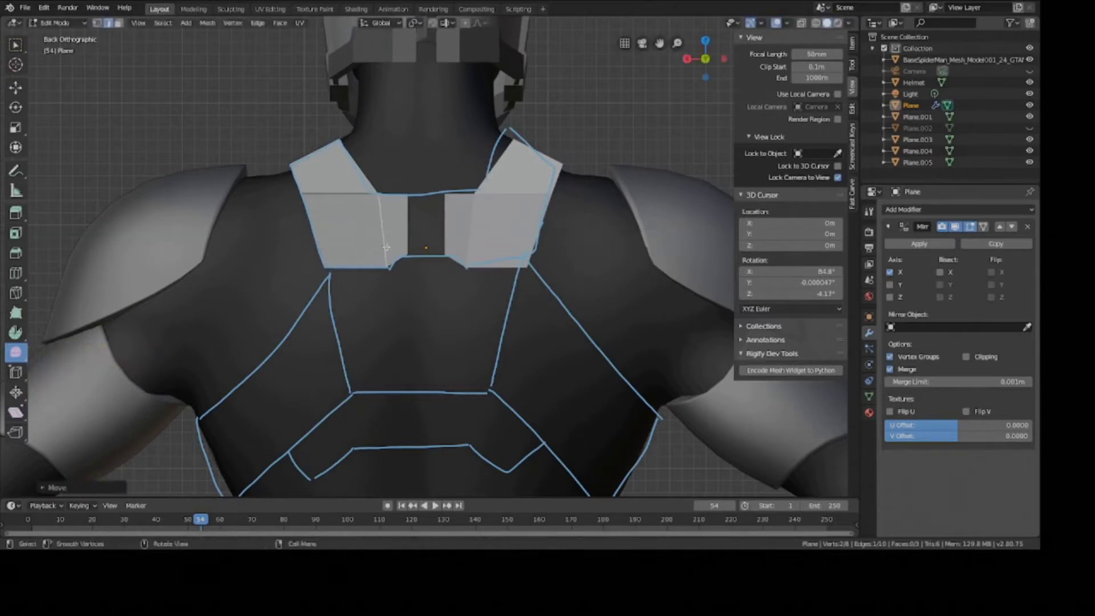
- Enable Clipping on the Mirror modifier and move the inner vertical edge to the centre line, joining both halves
{"action": "key", "text": "2"}
{"action": "left_click", "coordinate": [412, 237]}
{"action": "left_click", "coordinate": [966, 357]}
{"action": "key", "text": "g"}
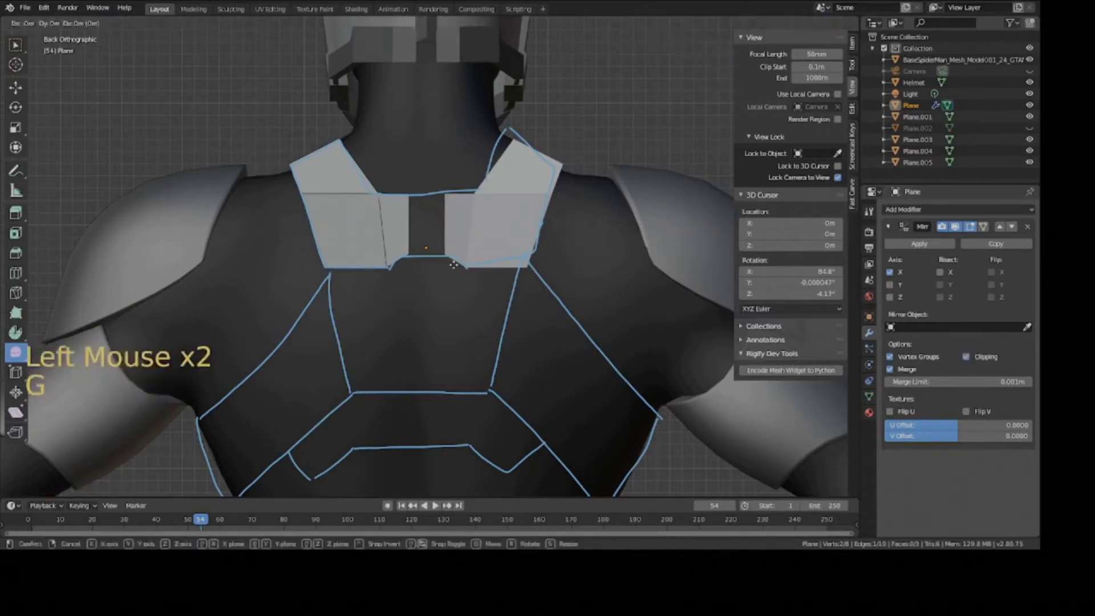
{"action": "left_click", "coordinate": [527, 274]}
- Add a vertical edge loop in the inner section and raise its bottom vertex to the corner of the traced notch
{"action": "key", "text": "ctrl+r"}
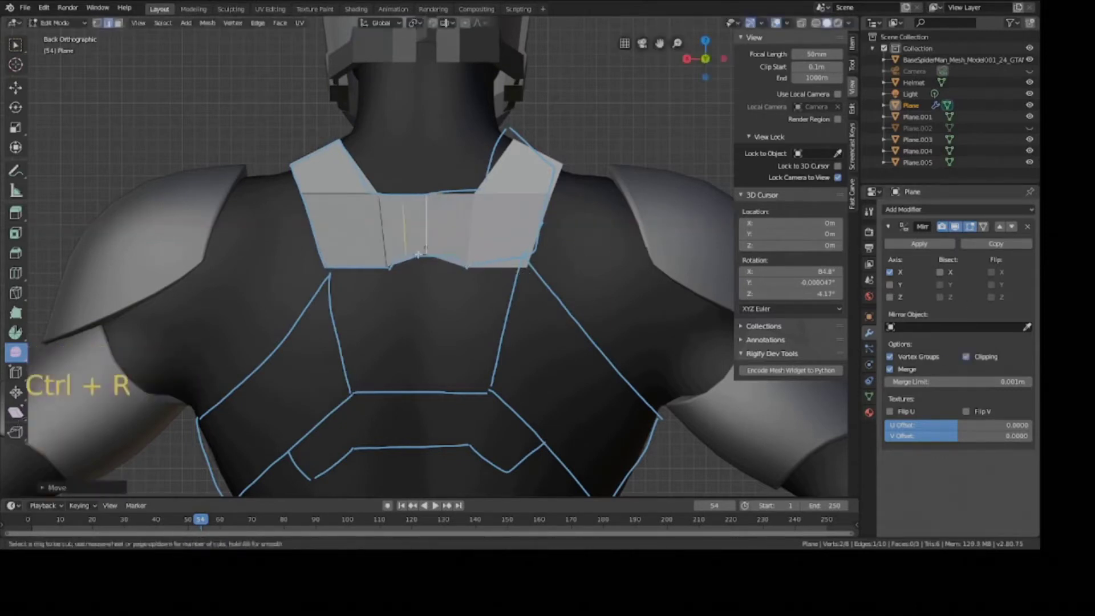
{"action": "left_click", "coordinate": [402, 257]}
{"action": "left_click", "coordinate": [409, 252]}
{"action": "scroll", "coordinate": [391, 283], "scroll_direction": "up", "scroll_amount": 2}
{"action": "key", "text": "1"}
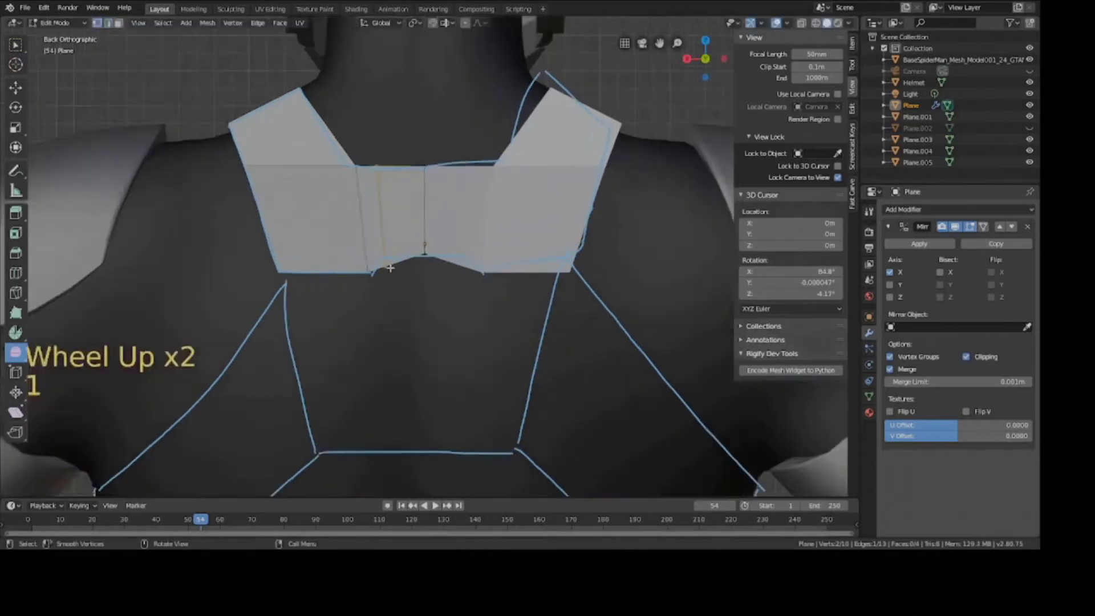
{"action": "left_click", "coordinate": [387, 258]}
{"action": "key", "text": "g"}
{"action": "left_click", "coordinate": [387, 256]}
- Select the bottom edge of the notch's central segment and adjust its position along the traced line
{"action": "key", "text": "2"}
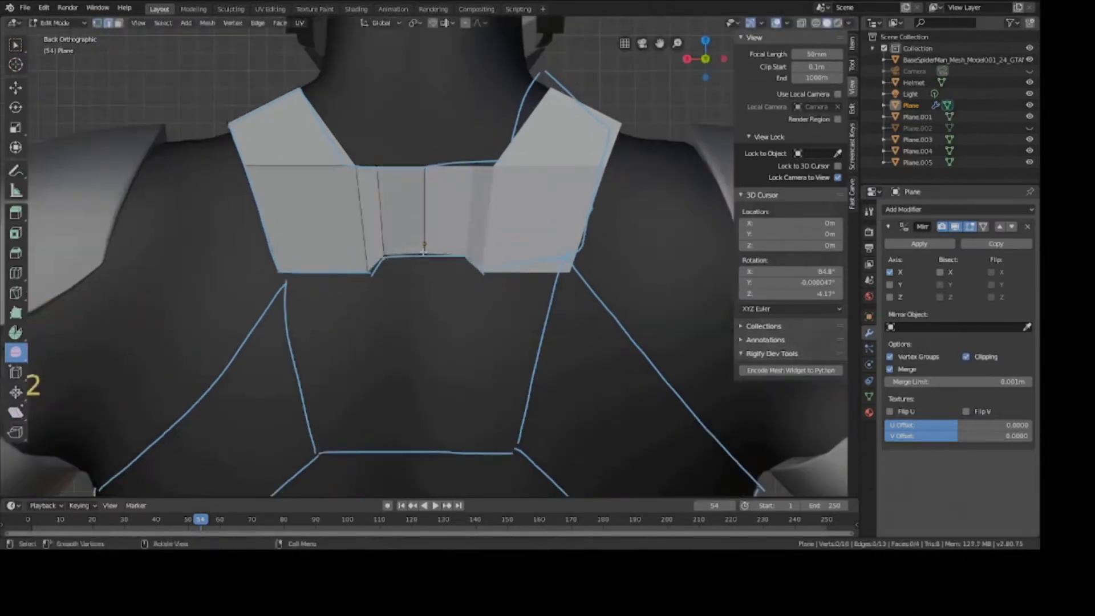
{"action": "left_click", "coordinate": [420, 252]}
{"action": "left_click", "coordinate": [418, 253]}
{"action": "key", "text": "2"}
{"action": "left_click", "coordinate": [412, 252]}
{"action": "key", "text": "g"}
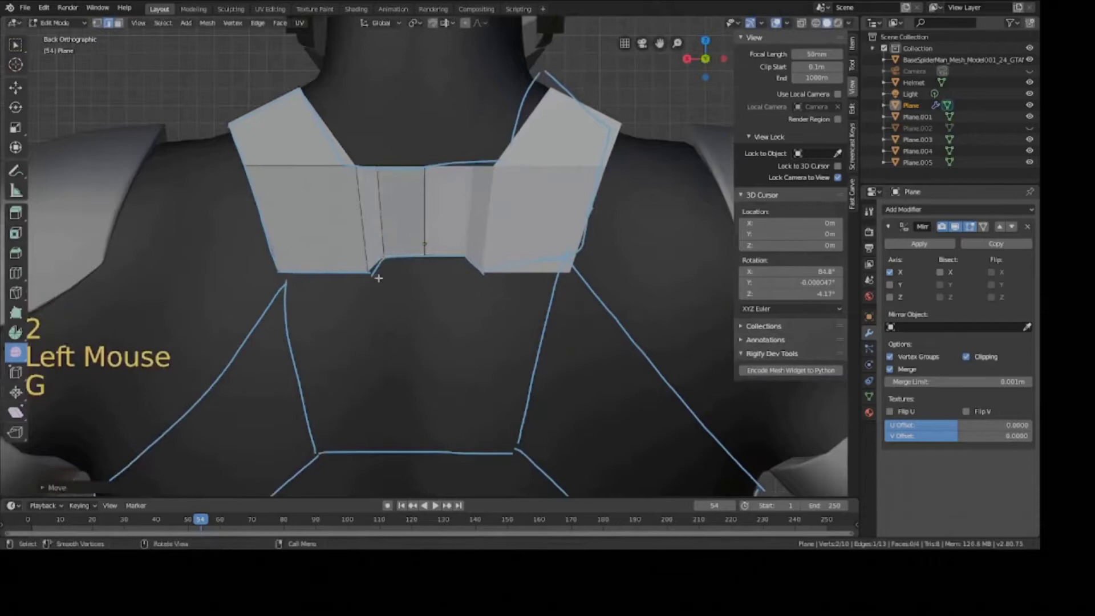
- Move the vertex at the notch's lower corner onto the traced line and save the file
{"action": "key", "text": "1"}
{"action": "left_click", "coordinate": [373, 273]}
{"action": "key", "text": "g"}
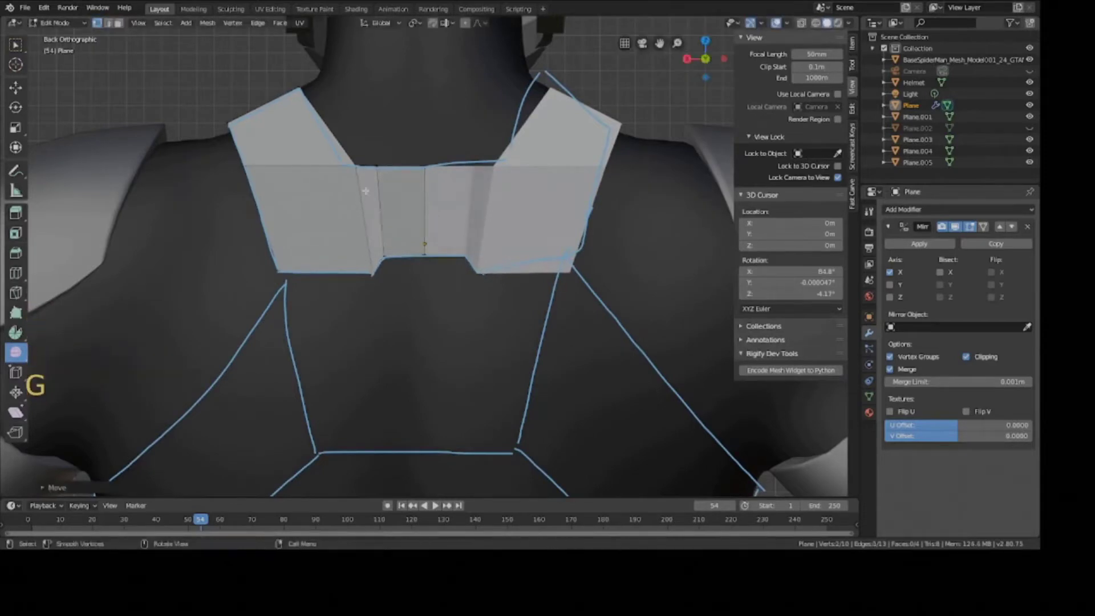
{"action": "key", "text": "Tab"}
{"action": "scroll", "coordinate": [376, 275], "scroll_direction": "down", "scroll_amount": 2}
{"action": "key", "text": "ctrl+s"}
{"action": "middle_click_drag", "start_coordinate": [388, 268], "coordinate": [456, 236]}
{"action": "key", "text": "Tab"}
{"action": "key", "text": "2"}
{"action": "left_click", "coordinate": [403, 166]}
{"action": "key", "text": "2"}
{"action": "key", "text": "a"}
{"action": "key", "text": "a"}
{"action": "key", "text": "a"}
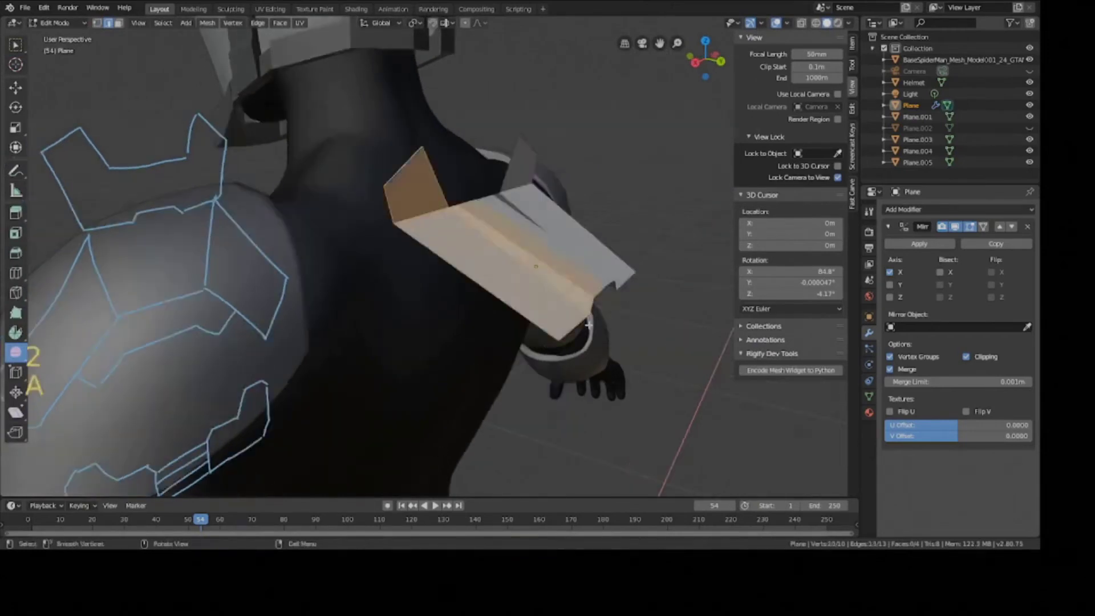
{"action": "left_click", "coordinate": [578, 324], "text": "alt+shift"}
{"action": "middle_click_drag", "start_coordinate": [578, 324], "coordinate": [583, 308]}
{"action": "key", "text": "a"}
{"action": "key", "text": "a"}
{"action": "key", "text": "a"}
{"action": "left_click", "coordinate": [591, 309], "text": "alt+shift"}
{"action": "key", "text": "ctrl+s"}
{"action": "key", "text": "a"}
{"action": "key", "text": "a"}
{"action": "key", "text": "a"}
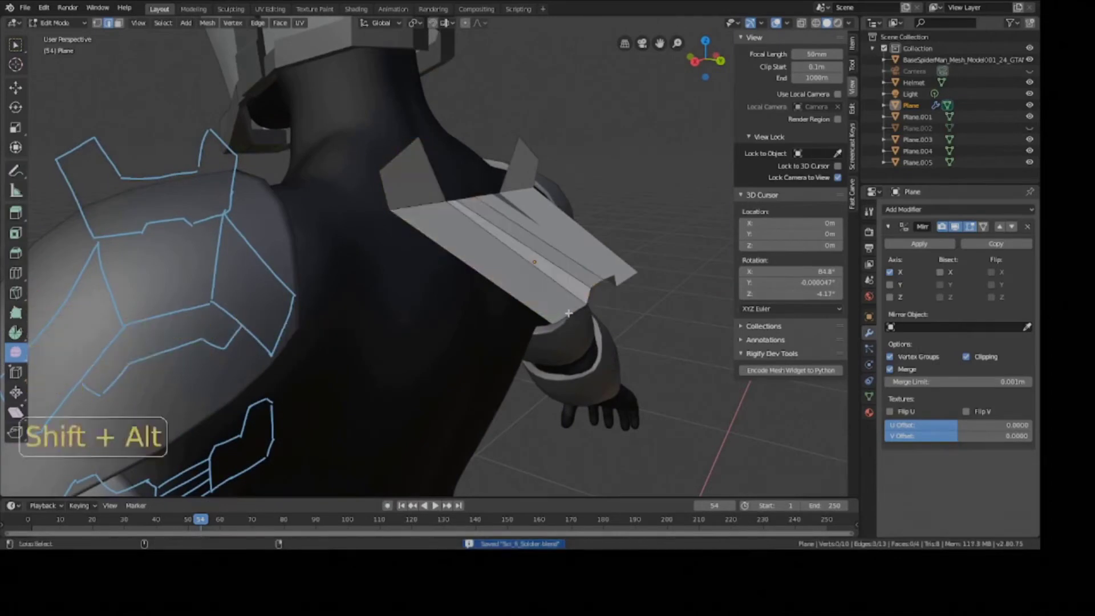
- Select the collar plate's whole bottom edge chain and move it along the Y axis toward the back
{"action": "left_click", "coordinate": [548, 334], "text": "alt+shift"}
{"action": "key", "text": "ctrl+s"}
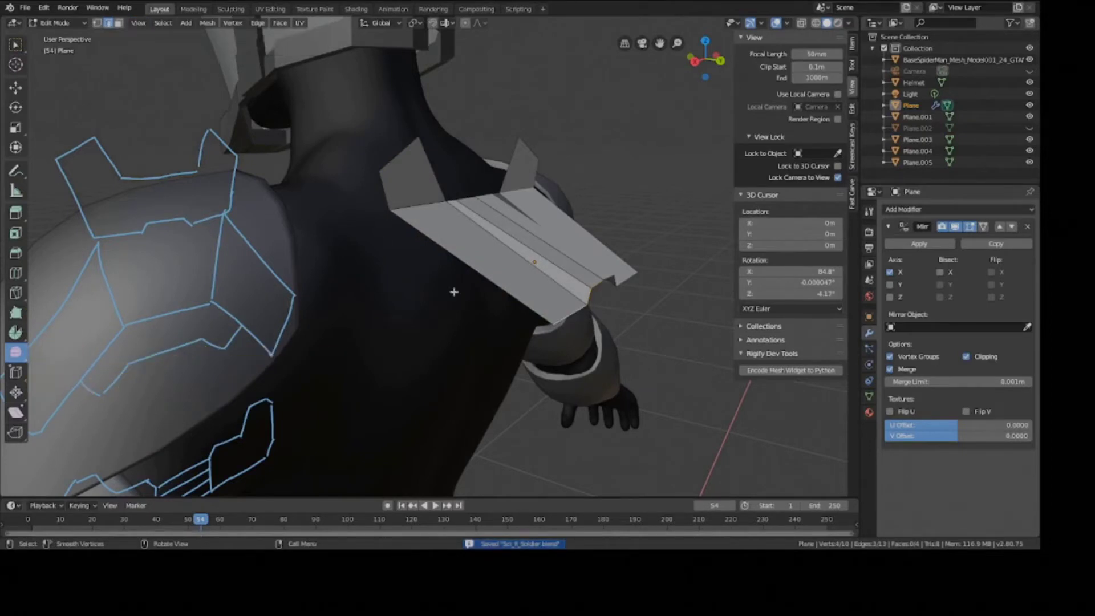
{"action": "middle_click_drag", "start_coordinate": [453, 291], "coordinate": [542, 272]}
{"action": "key", "text": "g"}
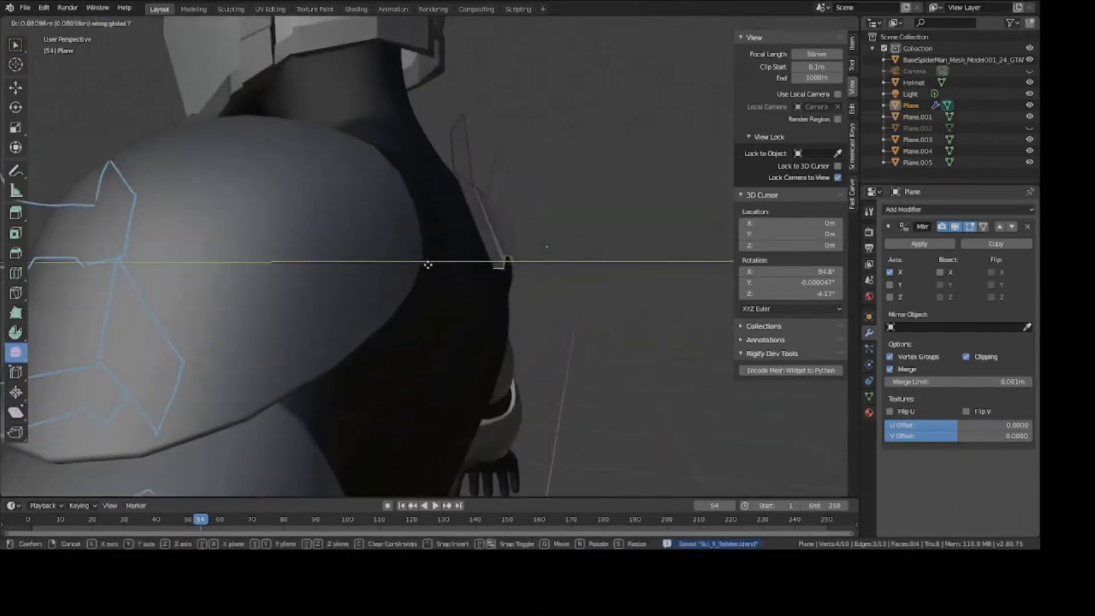
{"action": "left_click", "coordinate": [435, 266]}
{"action": "middle_click_drag", "start_coordinate": [435, 266], "coordinate": [423, 276]}
- Move the top edge of the plate's shoulder section forward along the Y axis, over the base of the neck
{"action": "key", "text": "2"}
{"action": "left_click", "coordinate": [416, 148]}
{"action": "middle_click_drag", "start_coordinate": [417, 147], "coordinate": [388, 137]}
{"action": "key", "text": "g"}
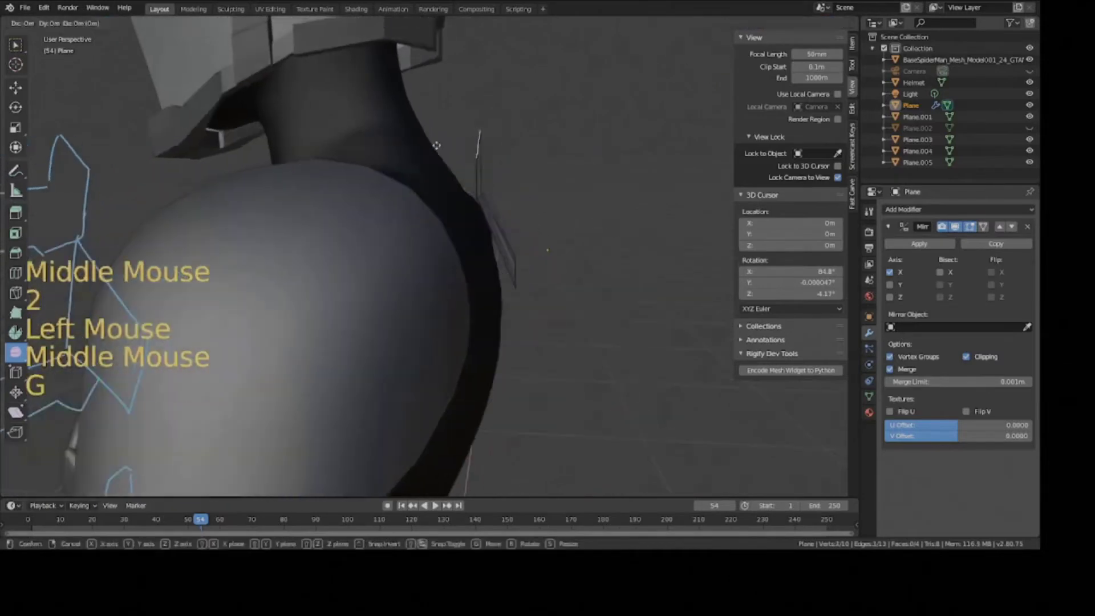
{"action": "left_click", "coordinate": [285, 100]}
{"action": "middle_click_drag", "start_coordinate": [286, 100], "coordinate": [428, 170]}
{"action": "key", "text": "g"}
{"action": "left_click", "coordinate": [386, 155]}
{"action": "key", "text": "g"}
{"action": "key", "text": "y"}
{"action": "left_click", "coordinate": [428, 170]}
{"action": "key", "text": "g"}
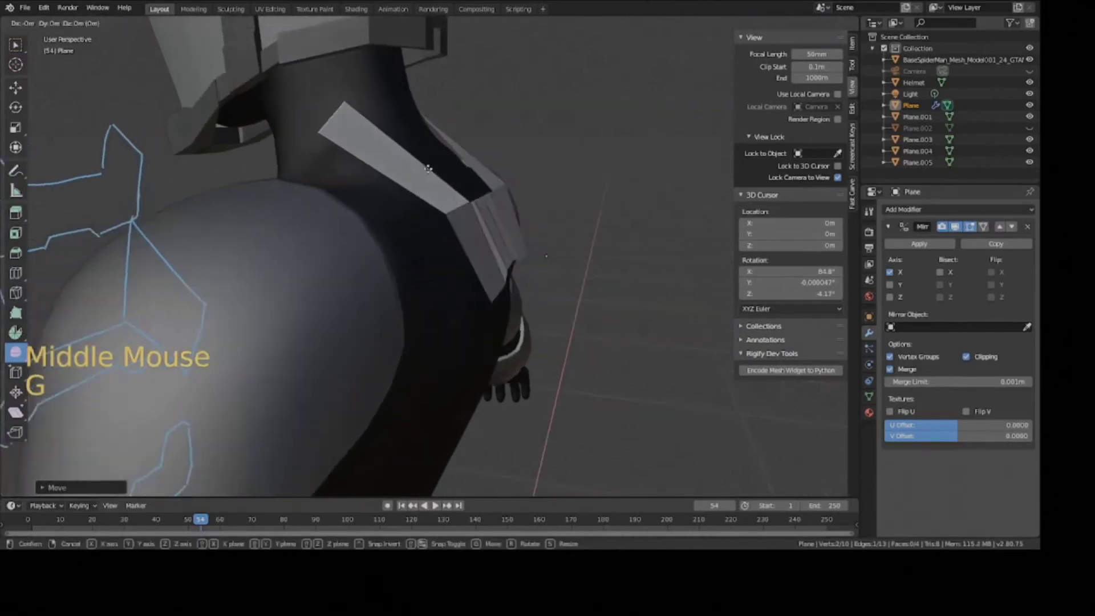
{"action": "left_click", "coordinate": [427, 170]}
- Reposition the shoulder section's top edge in side view and rotate it to follow the slope of the shoulder
{"action": "key", "text": "KP_3"}
{"action": "key", "text": "g"}
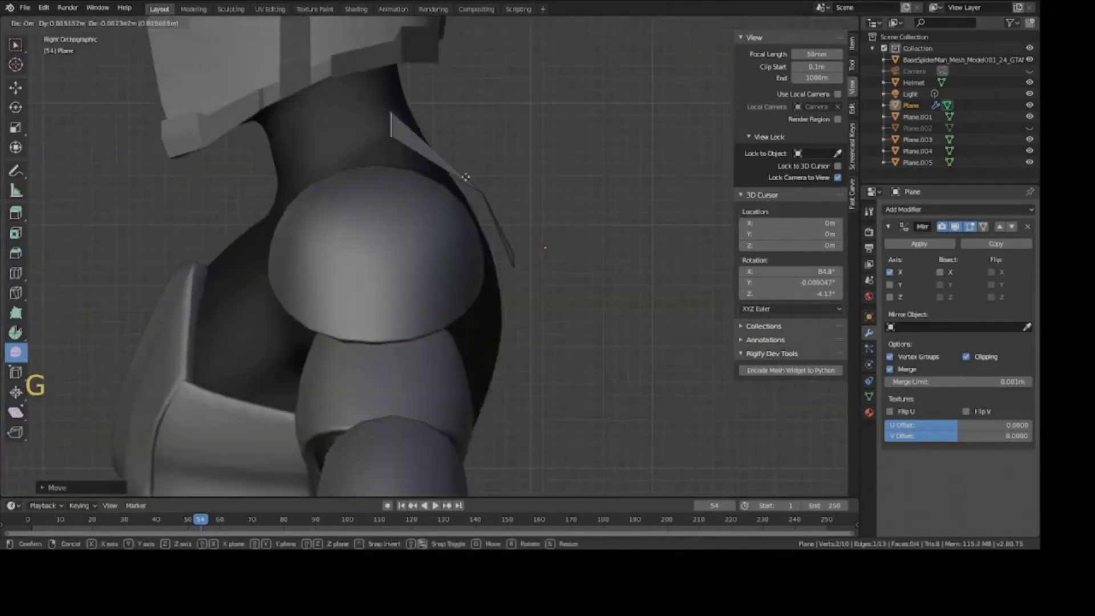
{"action": "left_click", "coordinate": [495, 205]}
{"action": "middle_click_drag", "start_coordinate": [497, 206], "coordinate": [422, 240]}
{"action": "key", "text": "r"}
{"action": "left_click", "coordinate": [557, 244]}
{"action": "key", "text": "g"}
{"action": "left_click", "coordinate": [558, 232]}
{"action": "key", "text": "r"}
{"action": "left_click", "coordinate": [383, 213]}
- Extrude the shoulder section's top edge forward to add a face over the shoulder, and save the file
{"action": "key", "text": "e"}
{"action": "left_click", "coordinate": [348, 217]}
{"action": "key", "text": "ctrl+s"}
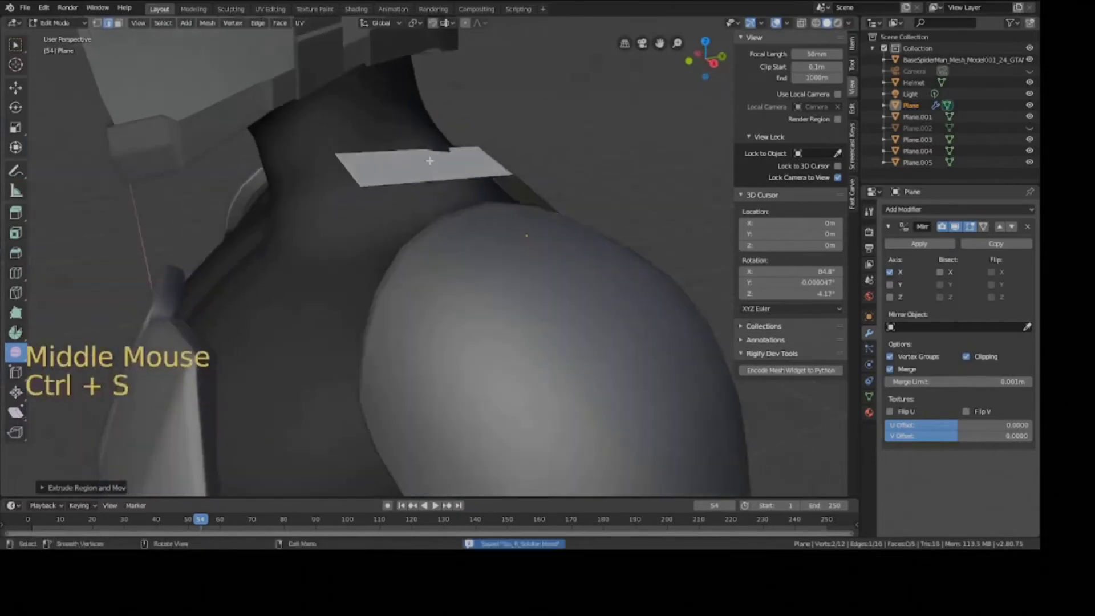
- Move and rotate the new shoulder face, including around the Z axis, to fit it over the shoulder
{"action": "key", "text": "3"}
{"action": "left_click", "coordinate": [430, 161]}
{"action": "middle_click_drag", "start_coordinate": [430, 161], "coordinate": [536, 191]}
{"action": "key", "text": "g"}
{"action": "left_click", "coordinate": [628, 174]}
{"action": "key", "text": "r"}
{"action": "left_click", "coordinate": [621, 177]}
{"action": "middle_click_drag", "start_coordinate": [656, 191], "coordinate": [548, 205]}
{"action": "key", "text": "r"}
{"action": "key", "text": "z"}
{"action": "left_click", "coordinate": [607, 182]}
{"action": "key", "text": "ctrl+s"}
{"action": "key", "text": "r"}
{"action": "left_click", "coordinate": [454, 185]}
{"action": "scroll", "coordinate": [548, 206], "scroll_direction": "down", "scroll_amount": 2}
{"action": "middle_click_drag", "start_coordinate": [456, 219], "coordinate": [374, 293]}
{"action": "key", "text": "ctrl+s"}
- Move an edge of the collar plate's shoulder section along the Y axis and save the file
{"action": "scroll", "coordinate": [375, 293], "scroll_direction": "down", "scroll_amount": 1}
{"action": "key", "text": "KP_1"}
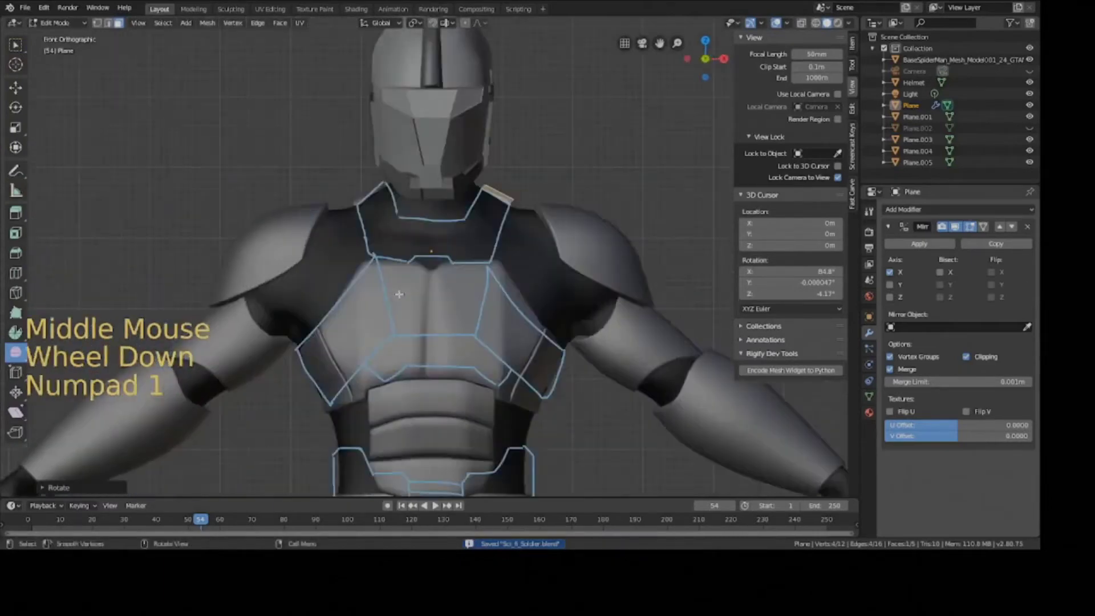
{"action": "key", "text": "KP_9"}
{"action": "scroll", "coordinate": [481, 287], "scroll_direction": "up", "scroll_amount": 4}
{"action": "middle_click_drag", "start_coordinate": [450, 308], "coordinate": [518, 175], "text": "shift"}
{"action": "scroll", "coordinate": [319, 214], "scroll_direction": "down", "scroll_amount": 2}
{"action": "key", "text": "2"}
{"action": "left_click", "coordinate": [355, 207]}
{"action": "key", "text": "g"}
{"action": "key", "text": "y"}
{"action": "key", "text": "Tab"}
{"action": "key", "text": "ctrl+s"}
- Adjust the shoulder section's upper points along Z and freely so the plate fits the shoulder and neck
{"action": "key", "text": "Tab"}
{"action": "middle_click_drag", "start_coordinate": [390, 102], "coordinate": [426, 290]}
{"action": "key", "text": "g"}
{"action": "key", "text": "z"}
{"action": "left_click", "coordinate": [466, 90]}
{"action": "key", "text": "g"}
{"action": "left_click", "coordinate": [498, 128]}
{"action": "key", "text": "ctrl+s"}
{"action": "scroll", "coordinate": [445, 148], "scroll_direction": "down", "scroll_amount": 2}
{"action": "key", "text": "g"}
{"action": "left_click", "coordinate": [370, 214]}
{"action": "key", "text": "ctrl+s"}
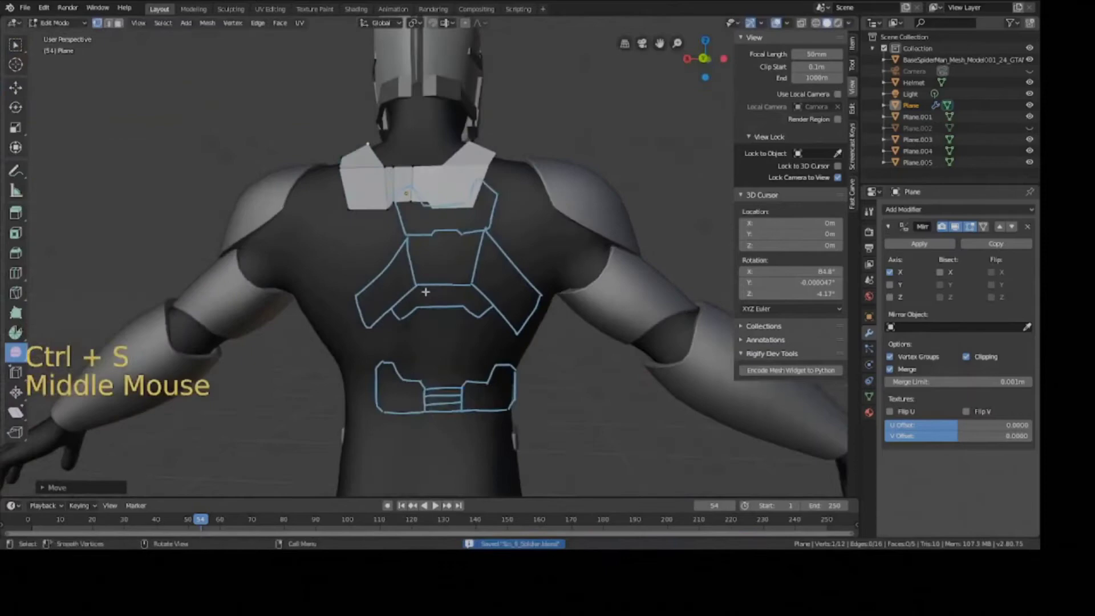
- Duplicate the collar plate's outer lower face and place the copy below it, inside the traced central panel
{"action": "key", "text": "KP_1"}
{"action": "key", "text": "KP_9"}
{"action": "scroll", "coordinate": [431, 271], "scroll_direction": "up", "scroll_amount": 5}
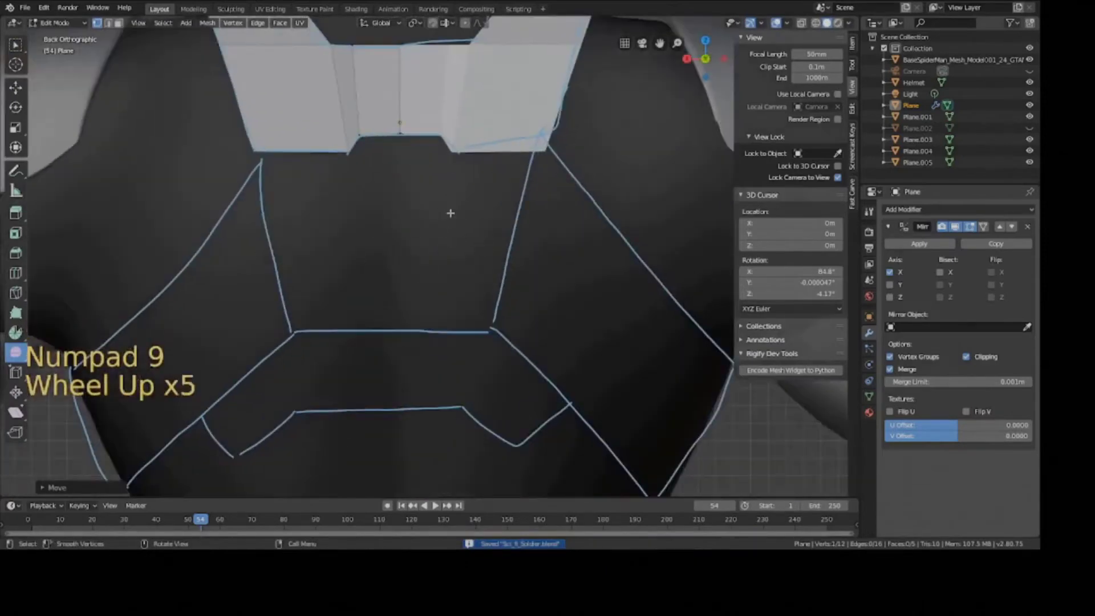
{"action": "key", "text": "ctrl+s"}
{"action": "scroll", "coordinate": [416, 294], "scroll_direction": "down", "scroll_amount": 2}
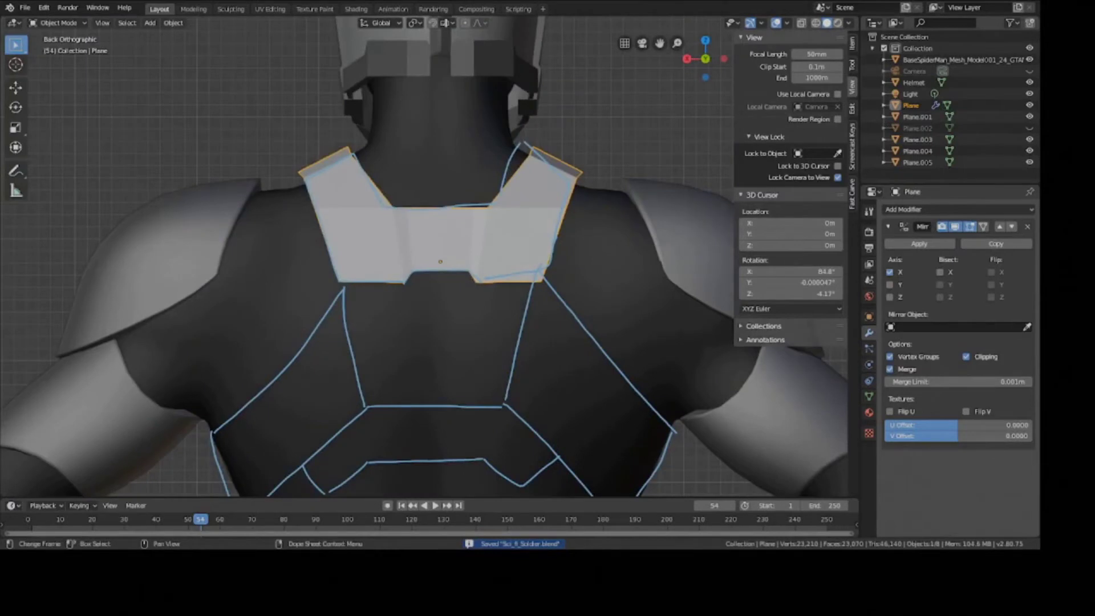
{"action": "key", "text": "ctrl+s"}
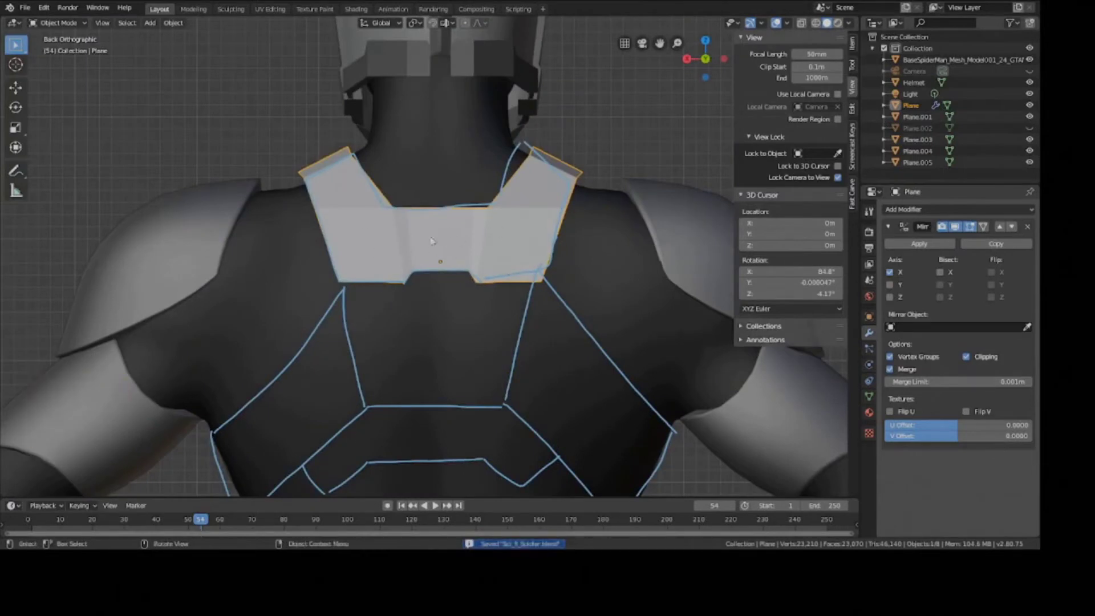
{"action": "key", "text": "Tab"}
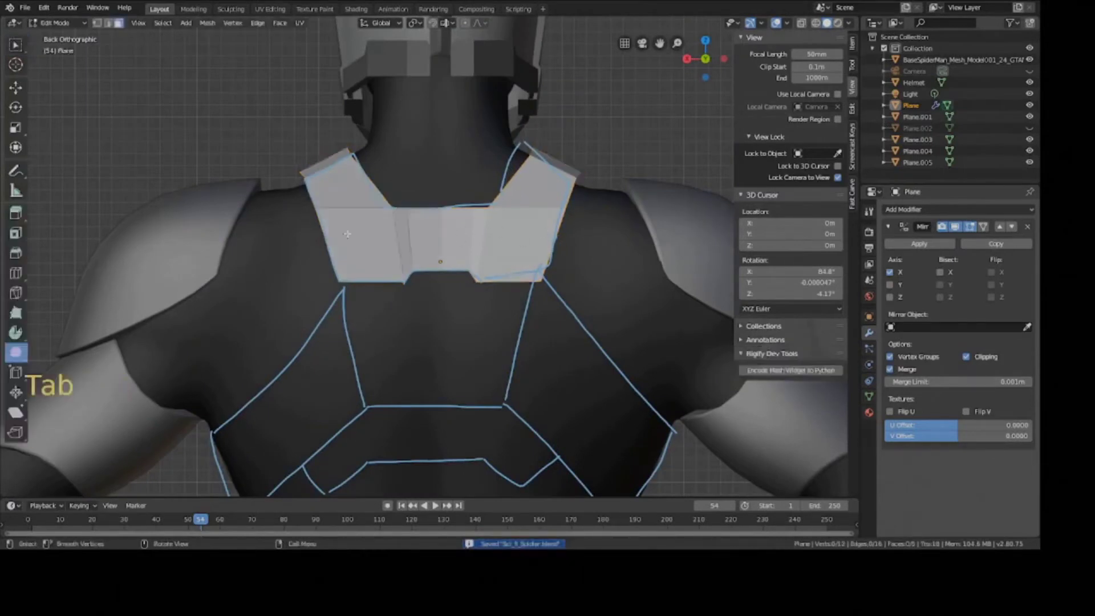
{"action": "key", "text": "3"}
{"action": "left_click", "coordinate": [349, 239]}
{"action": "scroll", "coordinate": [349, 239], "scroll_direction": "up", "scroll_amount": 2}
{"action": "key", "text": "ctrl+s"}
{"action": "middle_click_drag", "start_coordinate": [418, 272], "coordinate": [385, 235], "text": "shift"}
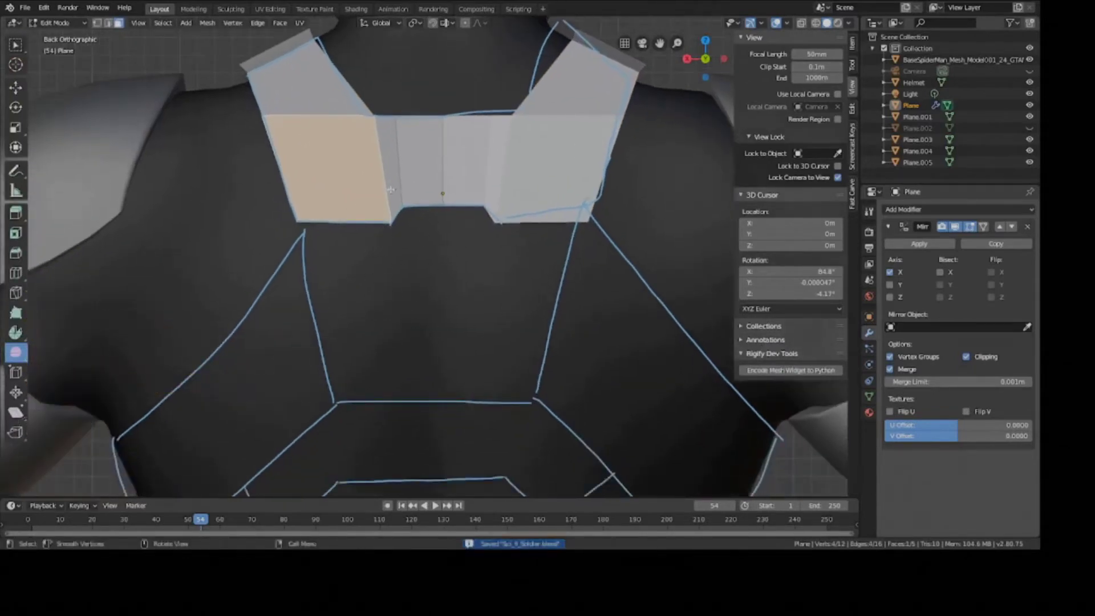
{"action": "key", "text": "shift+d"}
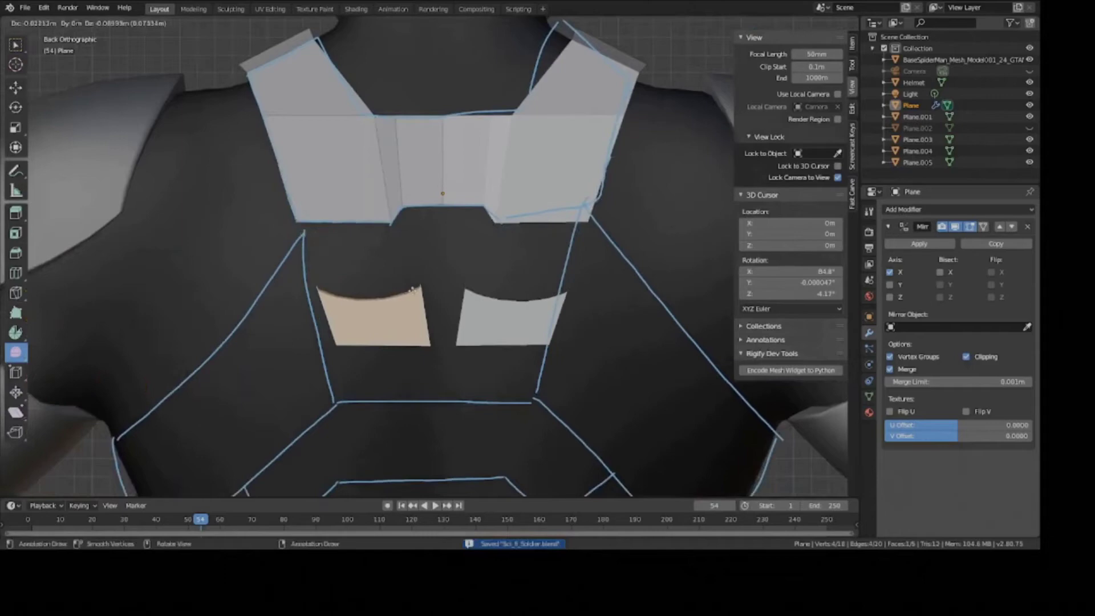
{"action": "left_click", "coordinate": [406, 274]}
- Separate the duplicated face into its own object, select that object and save the file
{"action": "key", "text": "p"}
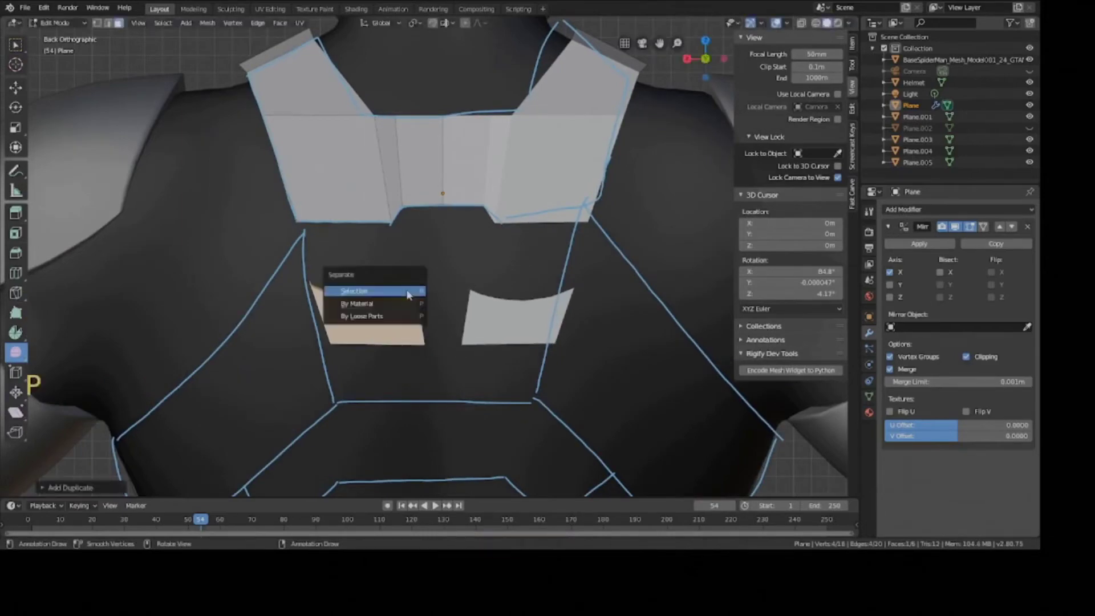
{"action": "left_click", "coordinate": [407, 292]}
{"action": "key", "text": "Tab"}
{"action": "left_click", "coordinate": [374, 310]}
{"action": "key", "text": "ctrl+s"}
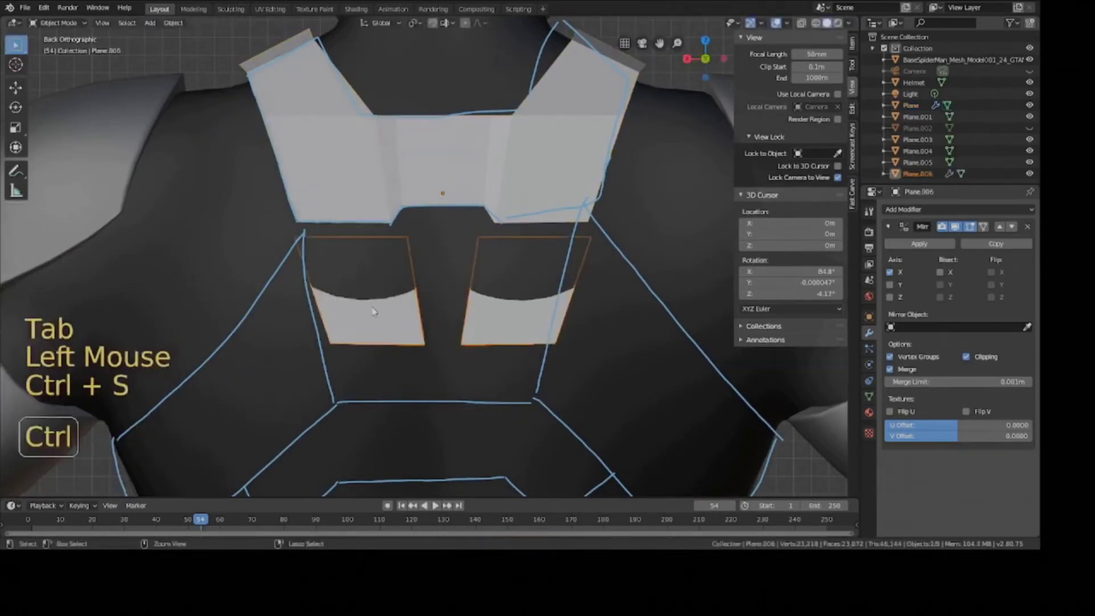
- Move the new panel's geometry outward so it clears the surface of the back
{"action": "scroll", "coordinate": [374, 310], "scroll_direction": "down", "scroll_amount": 2}
{"action": "middle_click_drag", "start_coordinate": [374, 310], "coordinate": [465, 245]}
{"action": "key", "text": "Tab"}
{"action": "key", "text": "2"}
{"action": "left_click", "coordinate": [462, 244]}
{"action": "key", "text": "g"}
{"action": "left_click", "coordinate": [499, 247]}
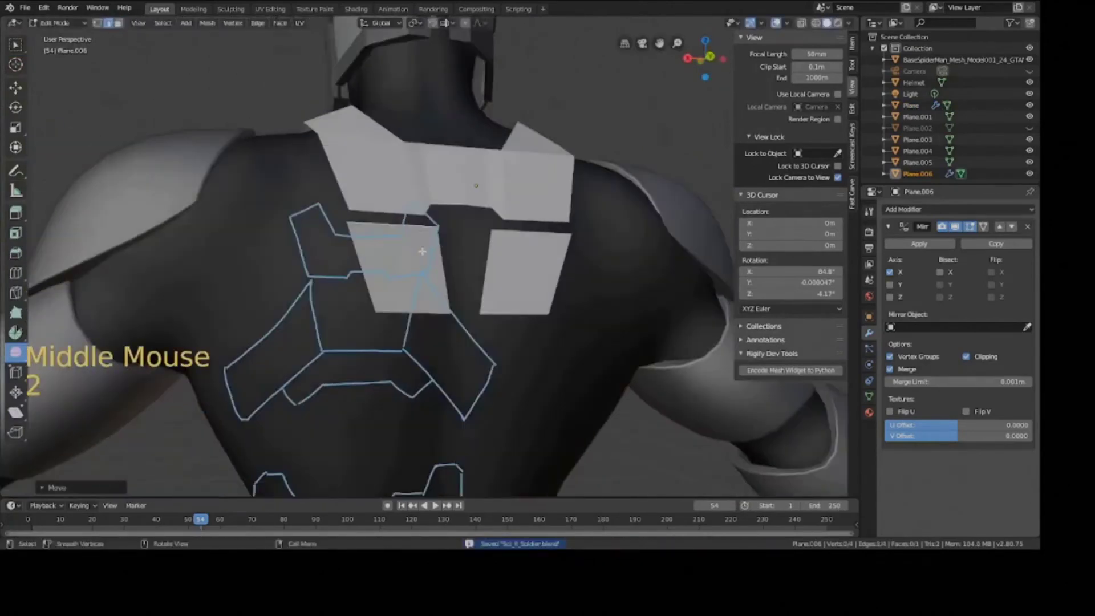
- Extend the central panel's inner edge to the centre line and raise its top edge close under the collar plate
{"action": "left_click", "coordinate": [422, 252]}
{"action": "key", "text": "KP_1"}
{"action": "key", "text": "KP_9"}
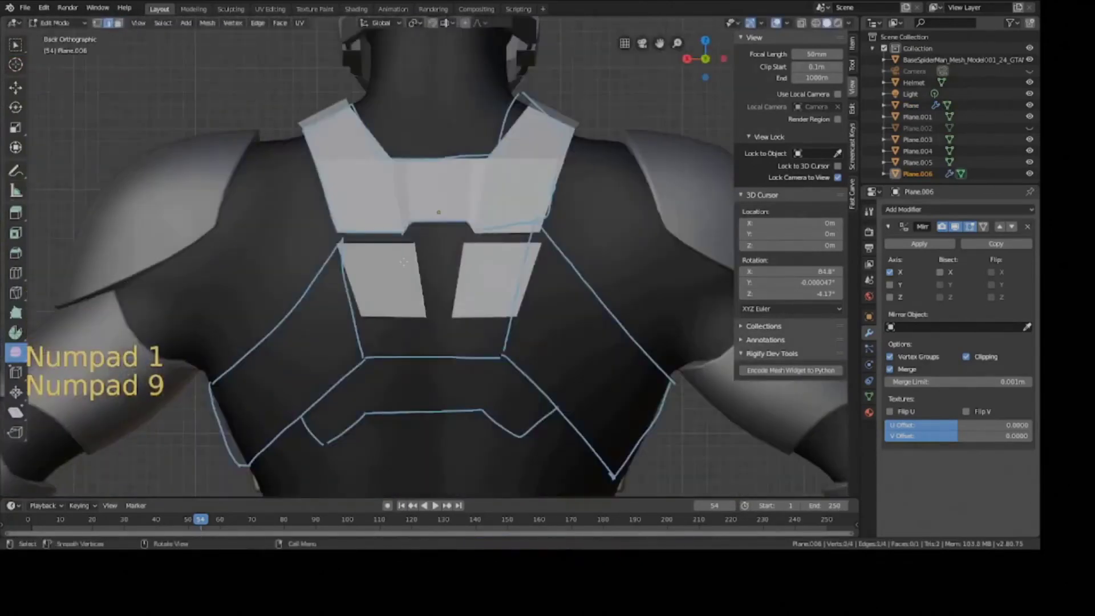
{"action": "key", "text": "g"}
{"action": "key", "text": "z"}
{"action": "left_click", "coordinate": [385, 234]}
{"action": "key", "text": "g"}
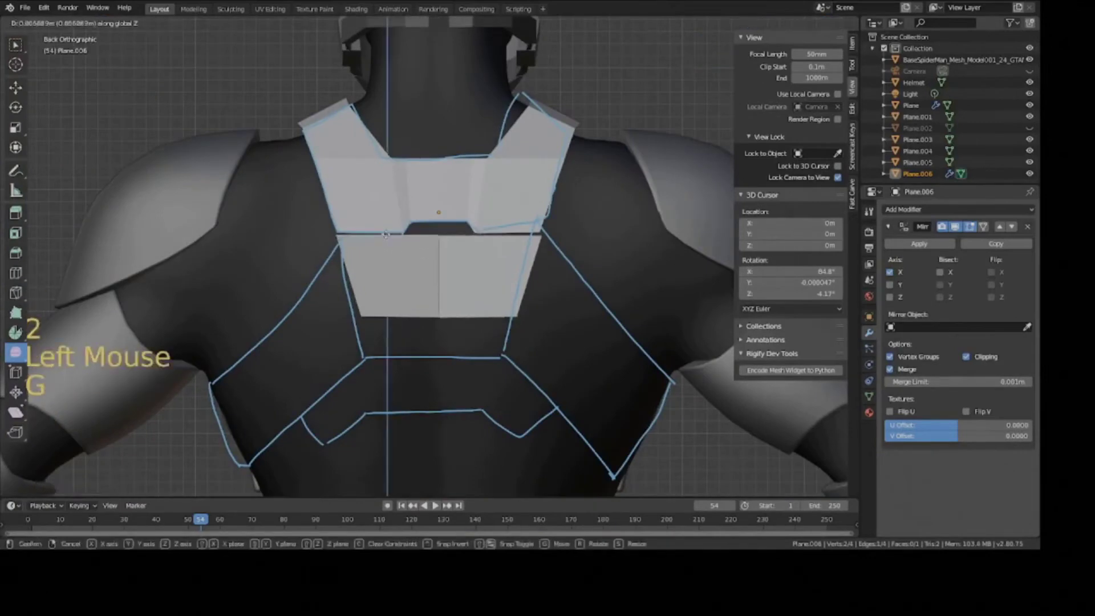
{"action": "left_click", "coordinate": [386, 235]}
- Lower the central panel's bottom edge to the traced line, adjust it along the Y axis and save the file
{"action": "key", "text": "g"}
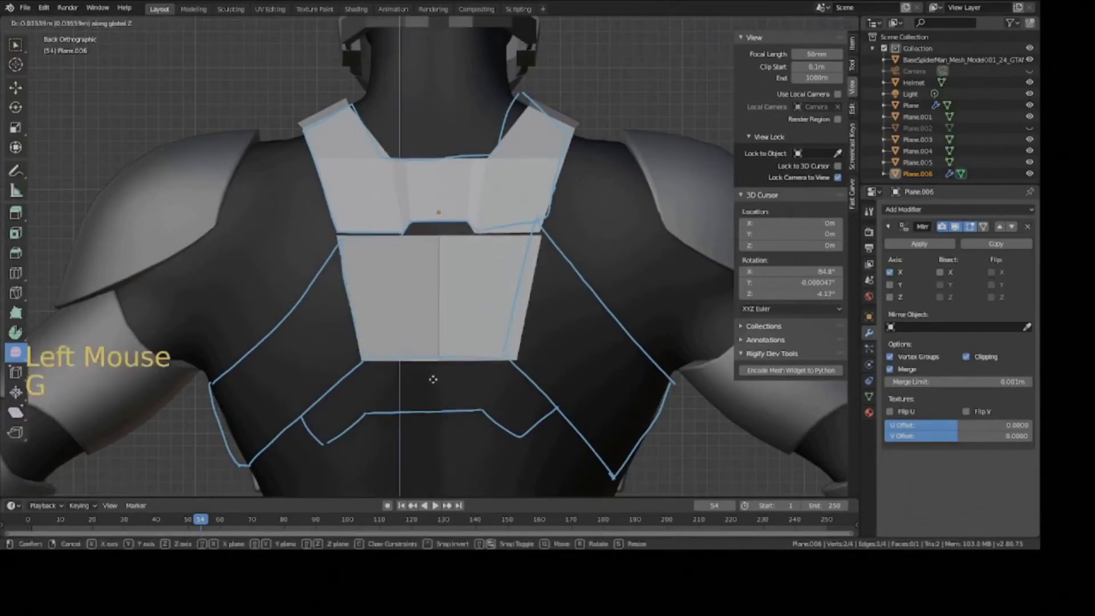
{"action": "left_click", "coordinate": [432, 378]}
{"action": "key", "text": "ctrl+s"}
{"action": "middle_click_drag", "start_coordinate": [384, 308], "coordinate": [382, 453]}
{"action": "key", "text": "g"}
{"action": "key", "text": "y"}
{"action": "left_click", "coordinate": [516, 305]}
{"action": "key", "text": "ctrl+s"}
{"action": "scroll", "coordinate": [436, 288], "scroll_direction": "down", "scroll_amount": 3}
{"action": "key", "text": "Tab"}
{"action": "key", "text": "ctrl+s"}
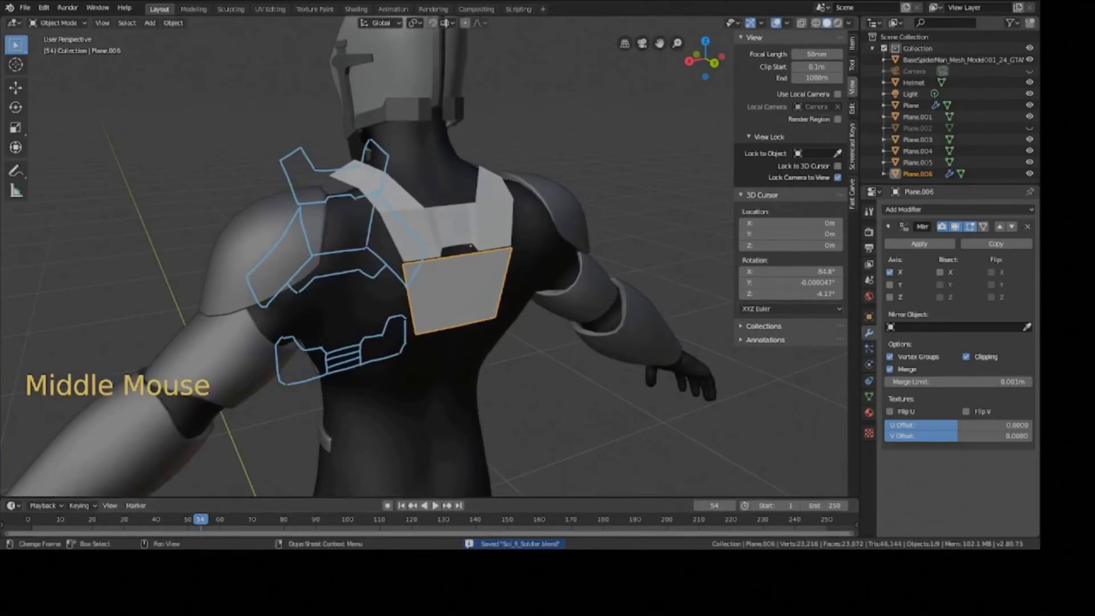
- Duplicate the central panel's face in back view and place the copy over the traced outer side panel
{"action": "middle_click_drag", "start_coordinate": [474, 317], "coordinate": [526, 316]}
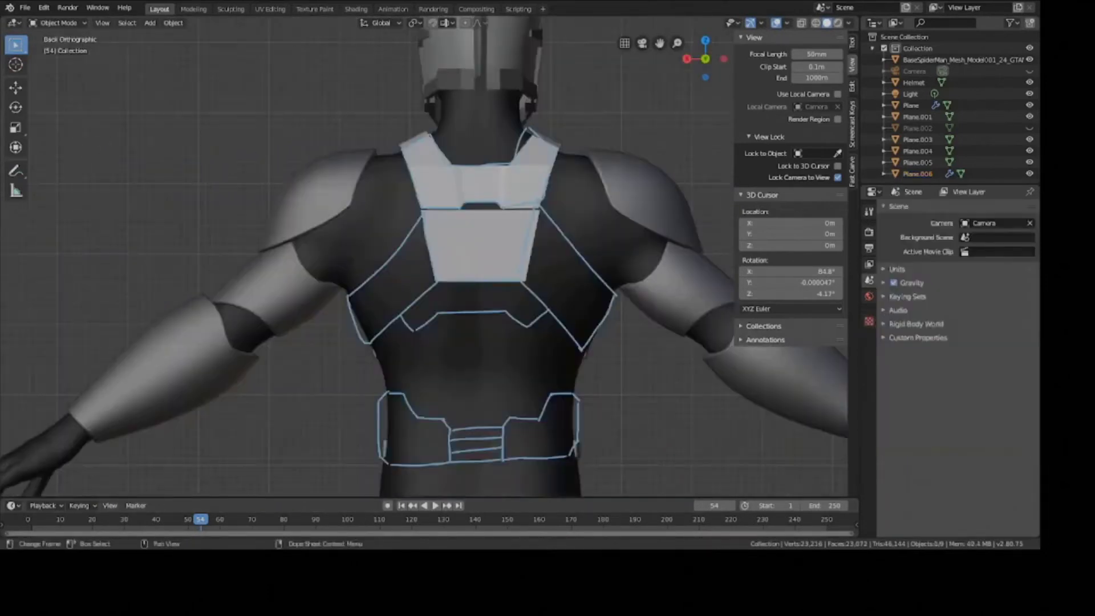
{"action": "scroll", "coordinate": [433, 305], "scroll_direction": "up", "scroll_amount": 4}
{"action": "key", "text": "shift+a"}
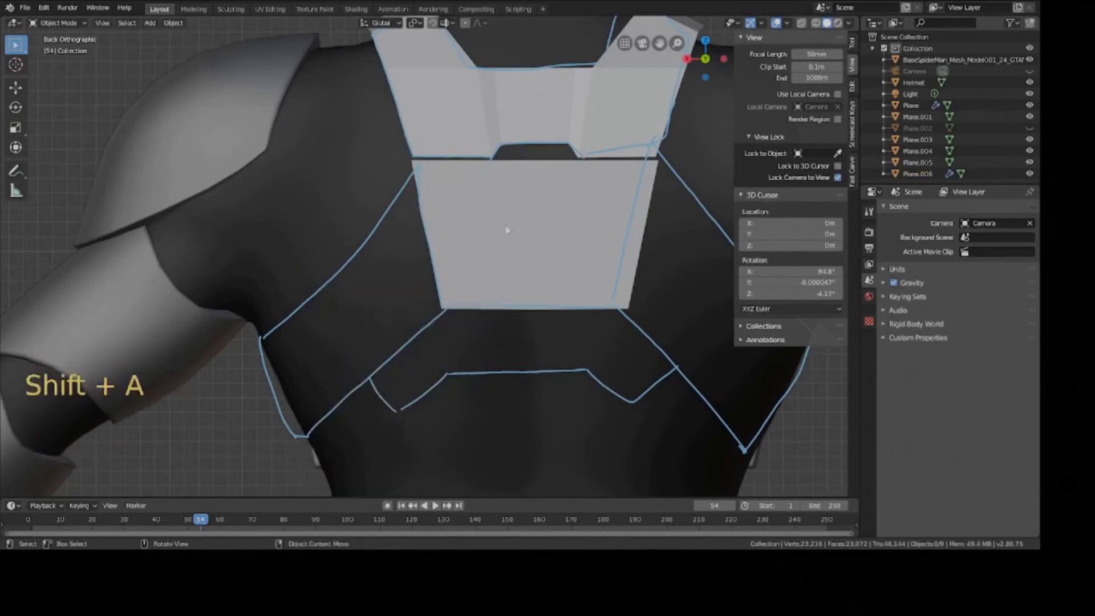
{"action": "left_click", "coordinate": [465, 231]}
{"action": "key", "text": "Tab"}
{"action": "key", "text": "ctrl+s"}
{"action": "key", "text": "3"}
{"action": "left_click", "coordinate": [483, 232]}
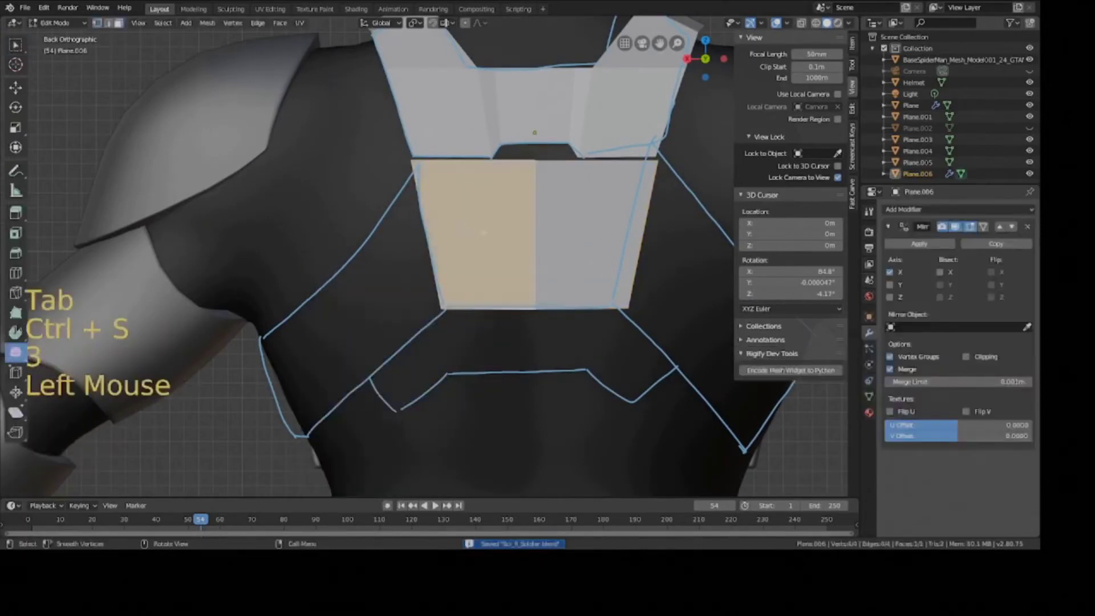
{"action": "key", "text": "shift+d"}
{"action": "left_click", "coordinate": [351, 278]}
- Move the side panel's two inner vertices beside the central panel's upper and lower outer corners
{"action": "key", "text": "1"}
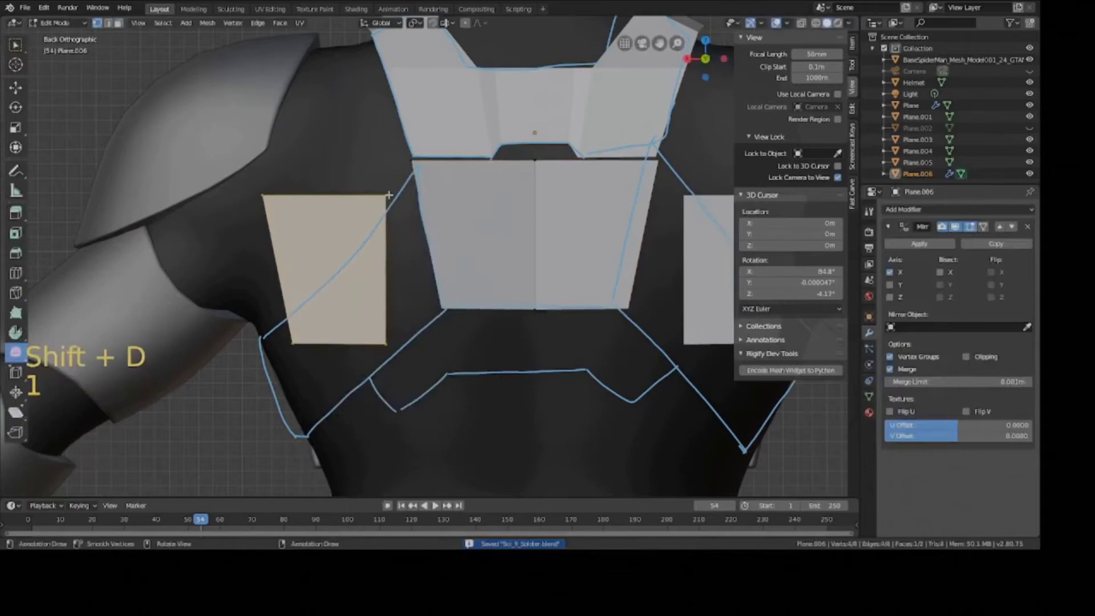
{"action": "left_click", "coordinate": [388, 194]}
{"action": "key", "text": "g"}
{"action": "left_click", "coordinate": [414, 166]}
{"action": "left_click", "coordinate": [387, 341]}
{"action": "key", "text": "g"}
{"action": "left_click", "coordinate": [435, 311]}
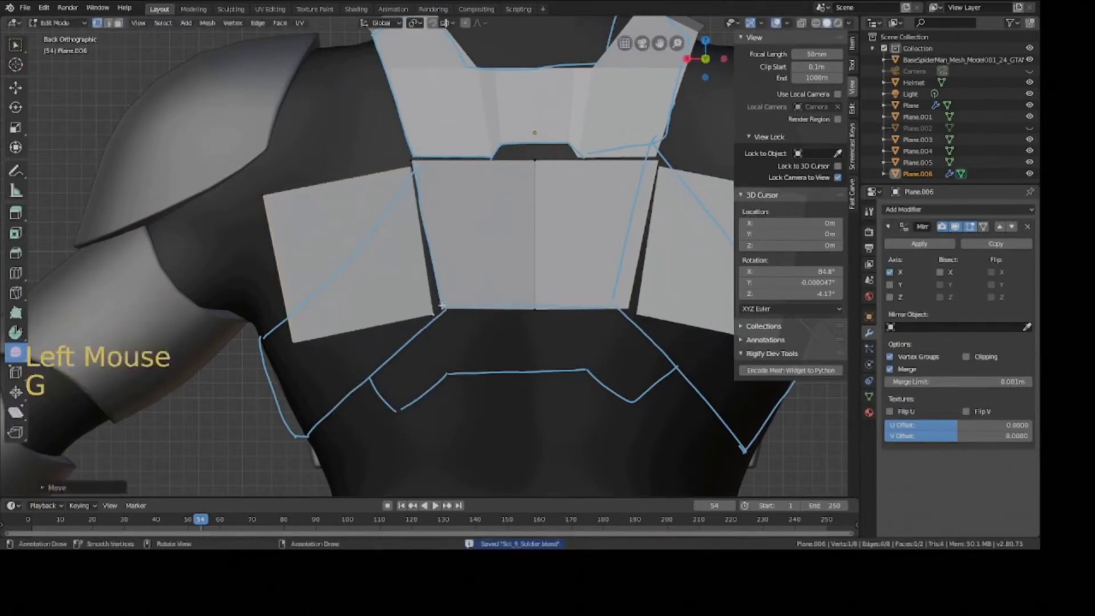
- Separate the copied outer side panel face into its own object and select it in Object Mode
{"action": "key", "text": "p"}
{"action": "left_click", "coordinate": [399, 309]}
{"action": "key", "text": "3"}
{"action": "left_click", "coordinate": [346, 260]}
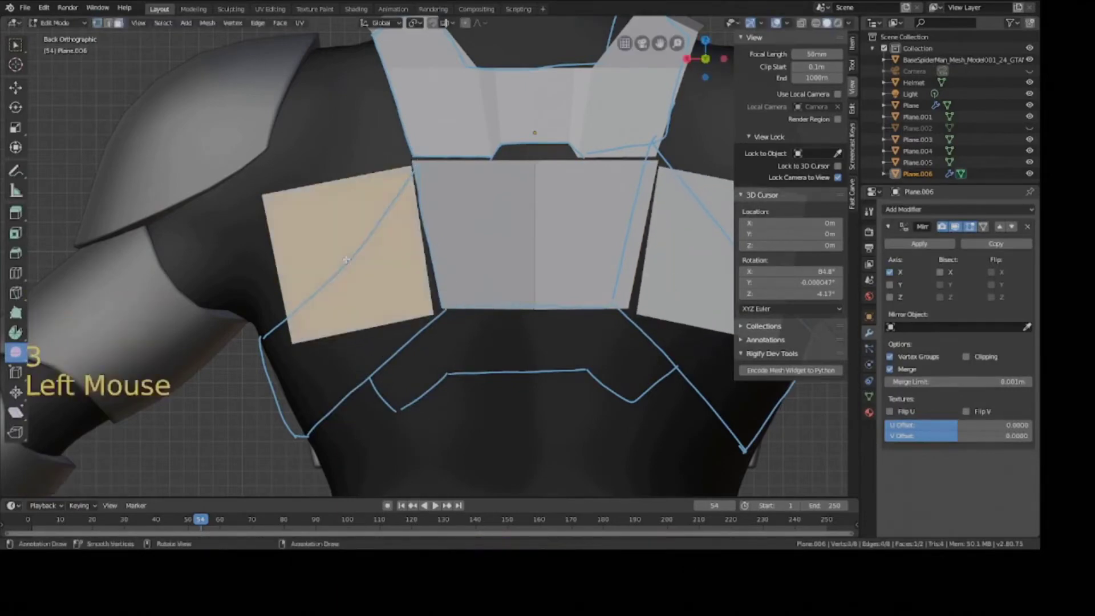
{"action": "key", "text": "p"}
{"action": "left_click", "coordinate": [350, 265]}
{"action": "key", "text": "Tab"}
{"action": "left_click", "coordinate": [370, 251]}
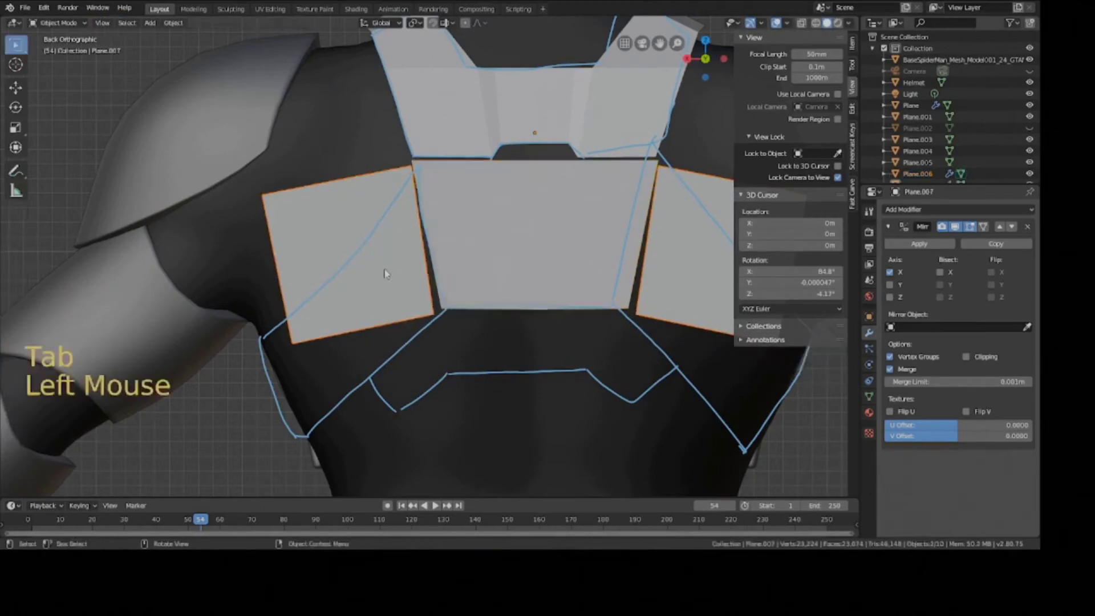
- Save the file and add a Subdivision Surface modifier to the side panel
{"action": "key", "text": "ctrl+s"}
{"action": "key", "text": "ctrl+a"}
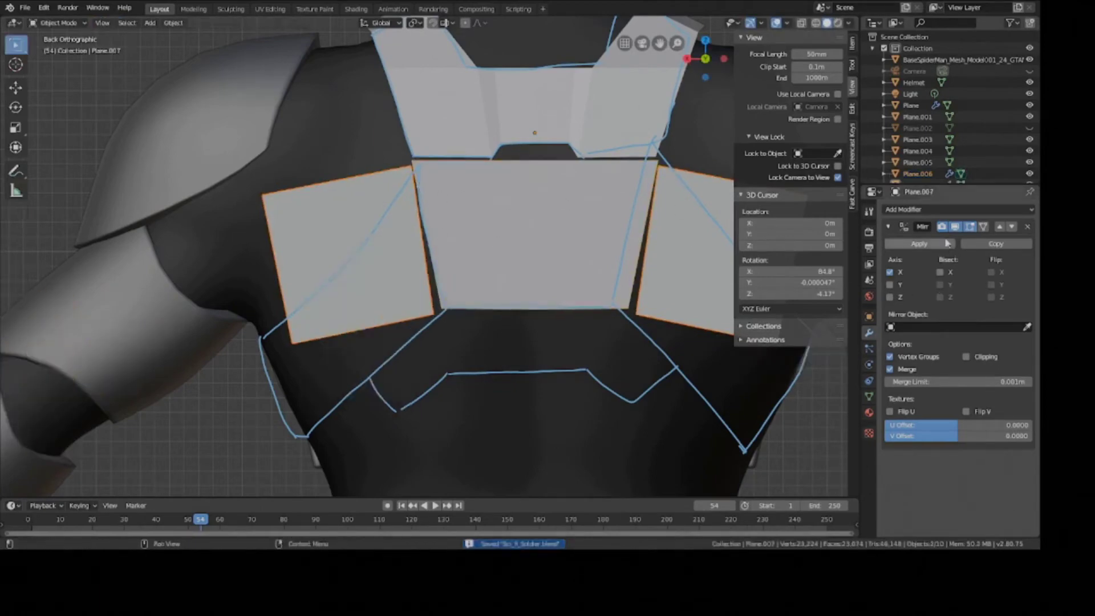
{"action": "left_click", "coordinate": [909, 210]}
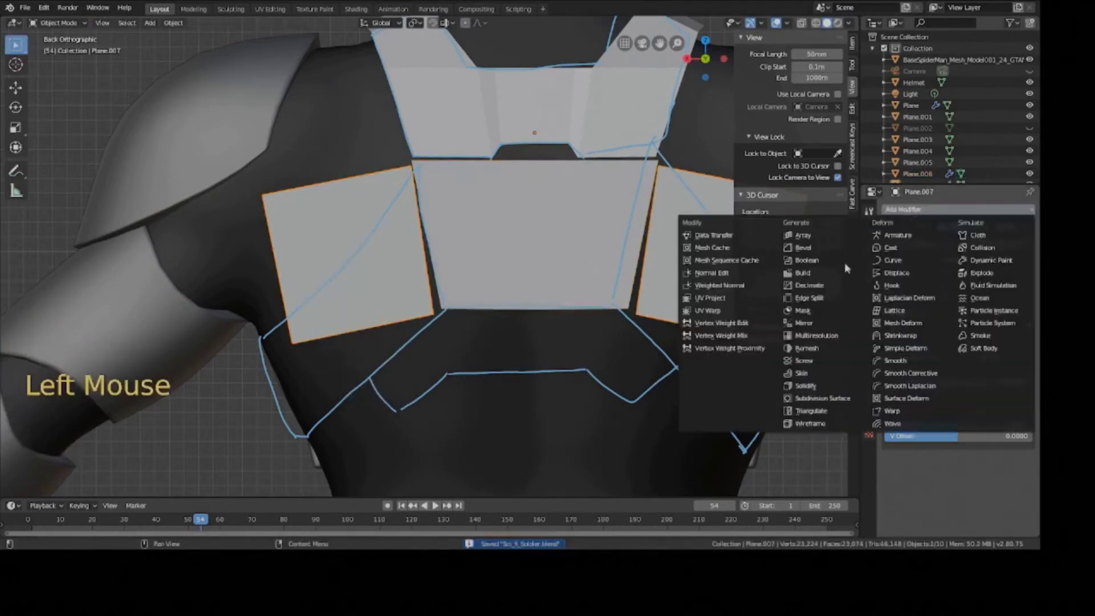
{"action": "left_click", "coordinate": [819, 398]}
- Nudge the side panel's upper and lower inner vertices onto the central panel's outer corners
{"action": "key", "text": "Tab"}
{"action": "key", "text": "2"}
{"action": "key", "text": "1"}
{"action": "left_click", "coordinate": [412, 164]}
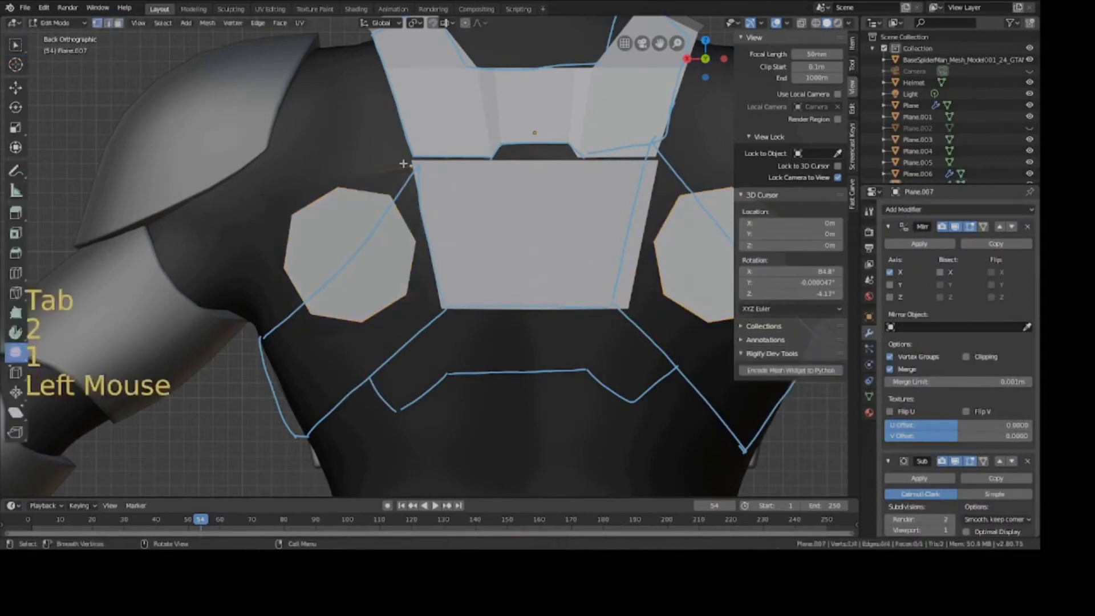
{"action": "key", "text": "g"}
{"action": "left_click", "coordinate": [426, 273]}
{"action": "key", "text": "g"}
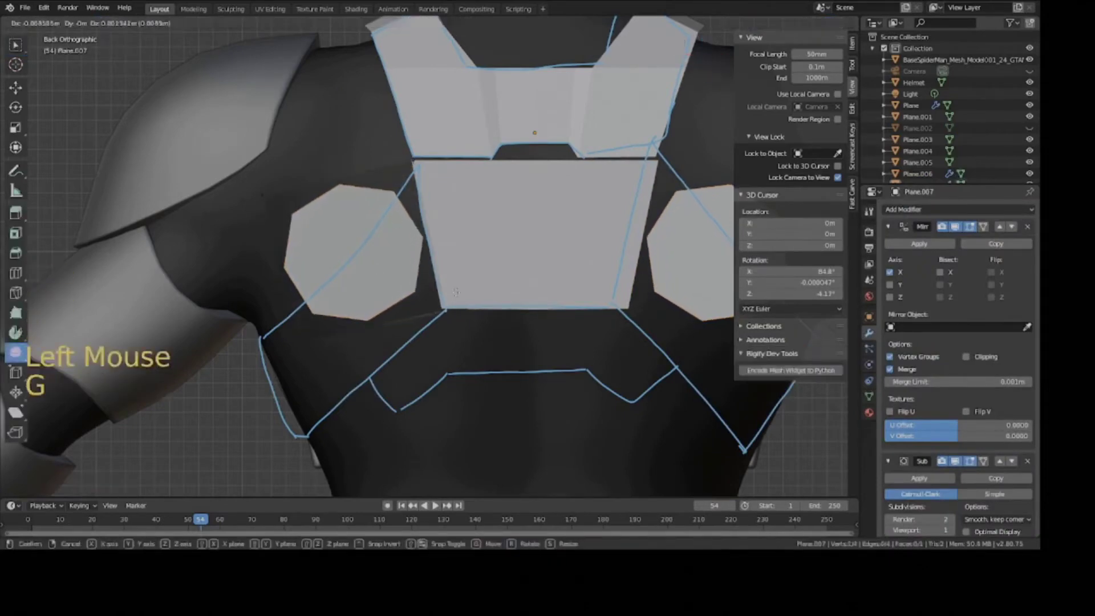
{"action": "left_click", "coordinate": [517, 254]}
- Move the side panel's two outer vertices inward onto the upper and lower traced diagonal lines
{"action": "left_click", "coordinate": [266, 198]}
{"action": "key", "text": "g"}
{"action": "left_click", "coordinate": [312, 293]}
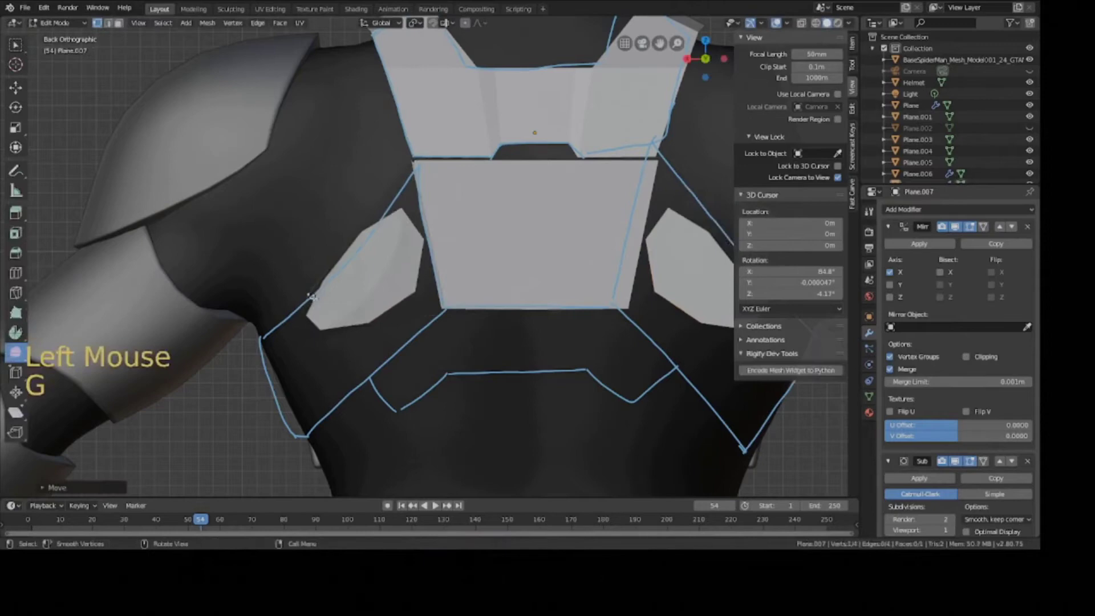
{"action": "left_click", "coordinate": [312, 339]}
{"action": "key", "text": "g"}
{"action": "left_click", "coordinate": [350, 374]}
- Move the side panel's outer edge down to the end of the traced outline, fit its lower vertex to the corner and save
{"action": "key", "text": "2"}
{"action": "left_click", "coordinate": [337, 344]}
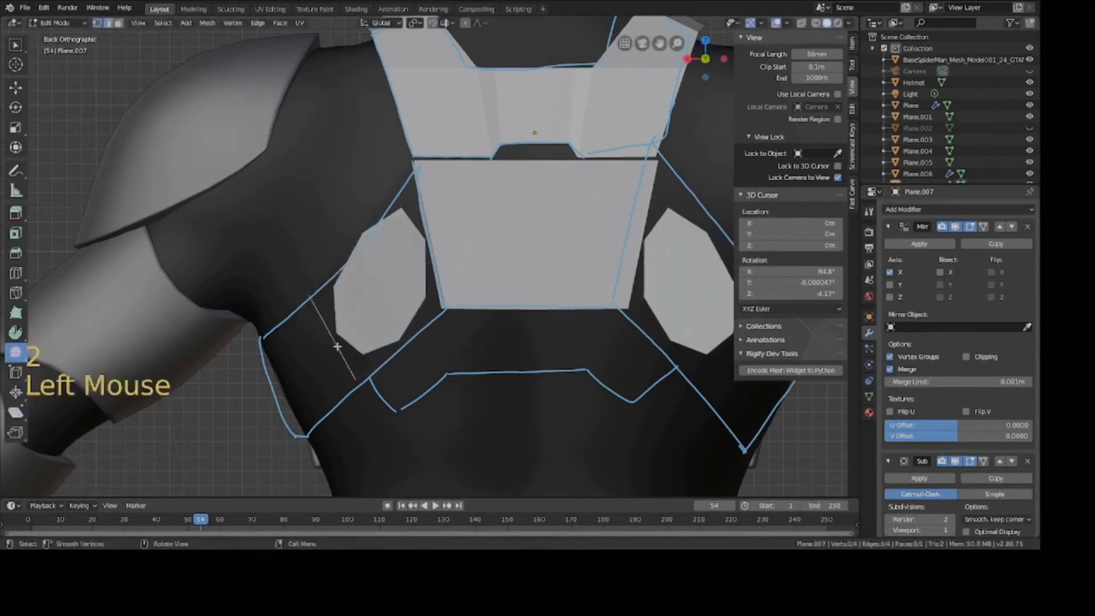
{"action": "key", "text": "g"}
{"action": "left_click", "coordinate": [289, 390]}
{"action": "key", "text": "1"}
{"action": "left_click", "coordinate": [308, 425]}
{"action": "key", "text": "g"}
{"action": "left_click", "coordinate": [308, 432]}
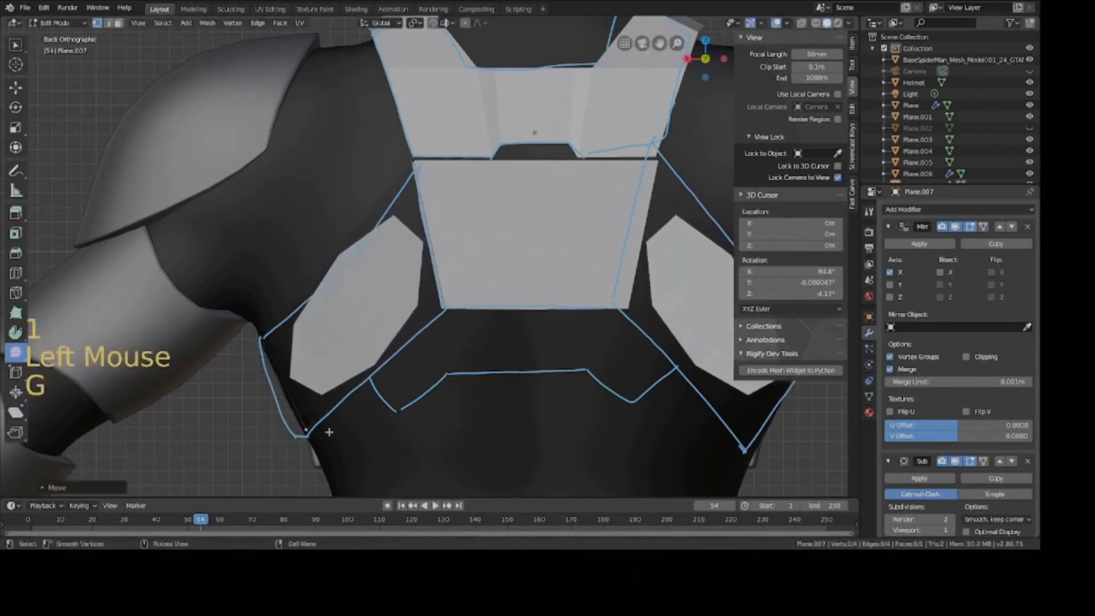
{"action": "key", "text": "ctrl+s"}
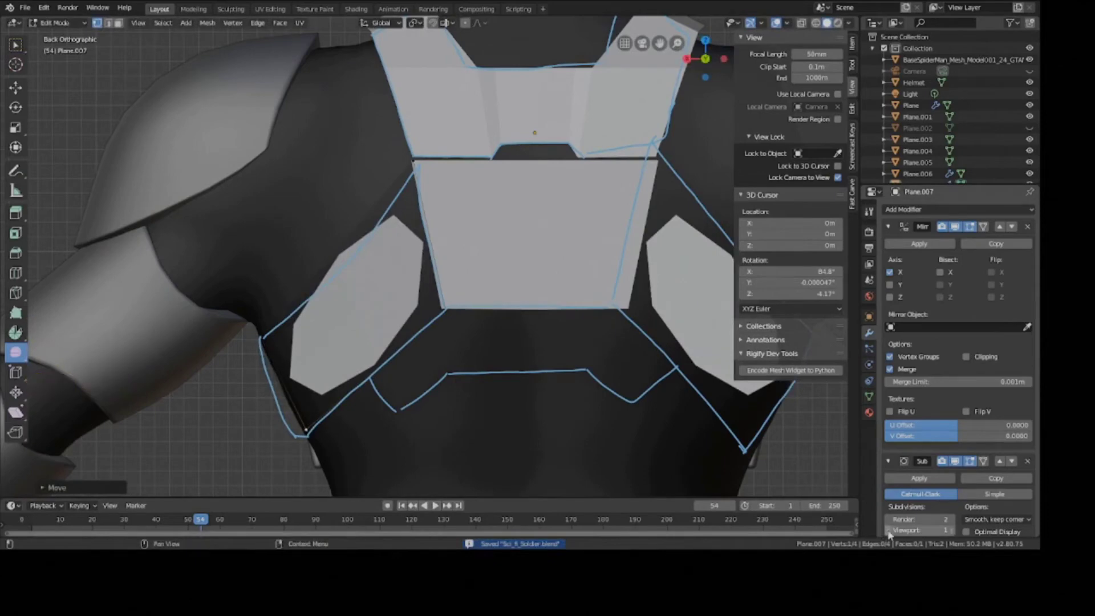
- Save the file, then move and rotate the side panel's outer edge to follow the torso's side
{"action": "key", "text": "2"}
{"action": "left_click", "coordinate": [275, 364]}
{"action": "key", "text": "ctrl+s"}
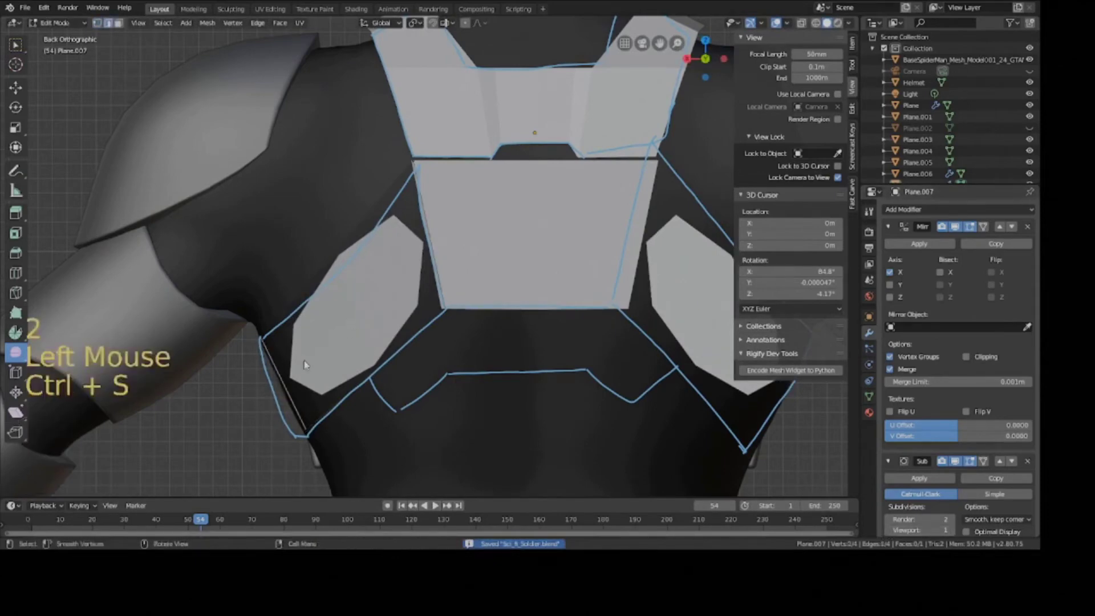
{"action": "middle_click_drag", "start_coordinate": [313, 409], "coordinate": [594, 339]}
{"action": "key", "text": "g"}
{"action": "left_click", "coordinate": [503, 323]}
{"action": "key", "text": "r"}
{"action": "left_click", "coordinate": [591, 335]}
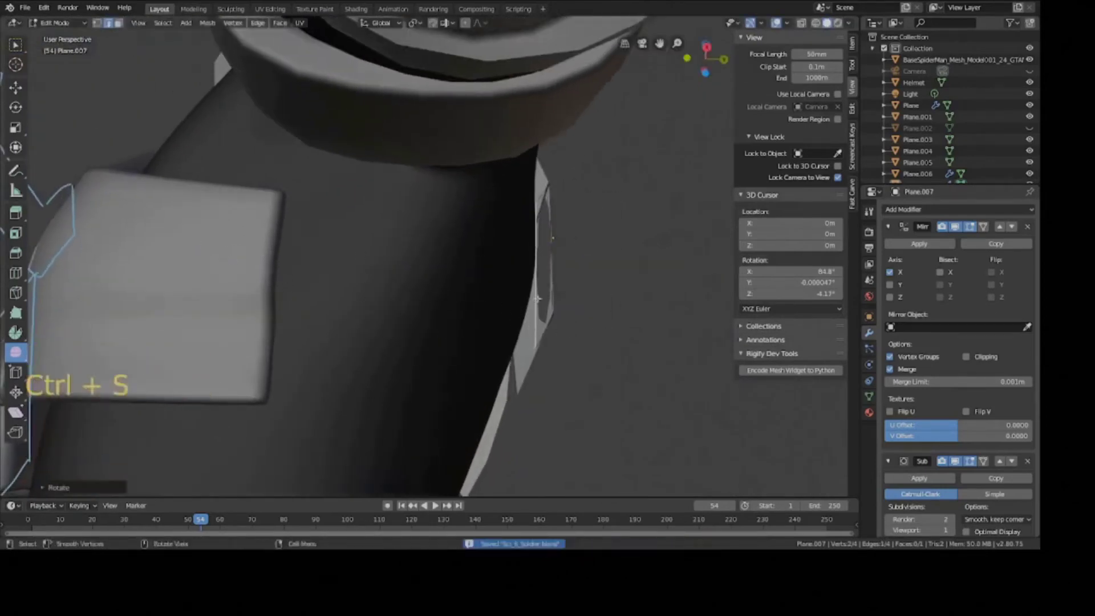
- Extrude the side panel's outer edge around the torso and place the new edge at the front armor plate
{"action": "middle_click_drag", "start_coordinate": [538, 298], "coordinate": [479, 321]}
{"action": "key", "text": "e"}
{"action": "left_click", "coordinate": [369, 348]}
{"action": "middle_click_drag", "start_coordinate": [369, 348], "coordinate": [467, 315]}
{"action": "key", "text": "g"}
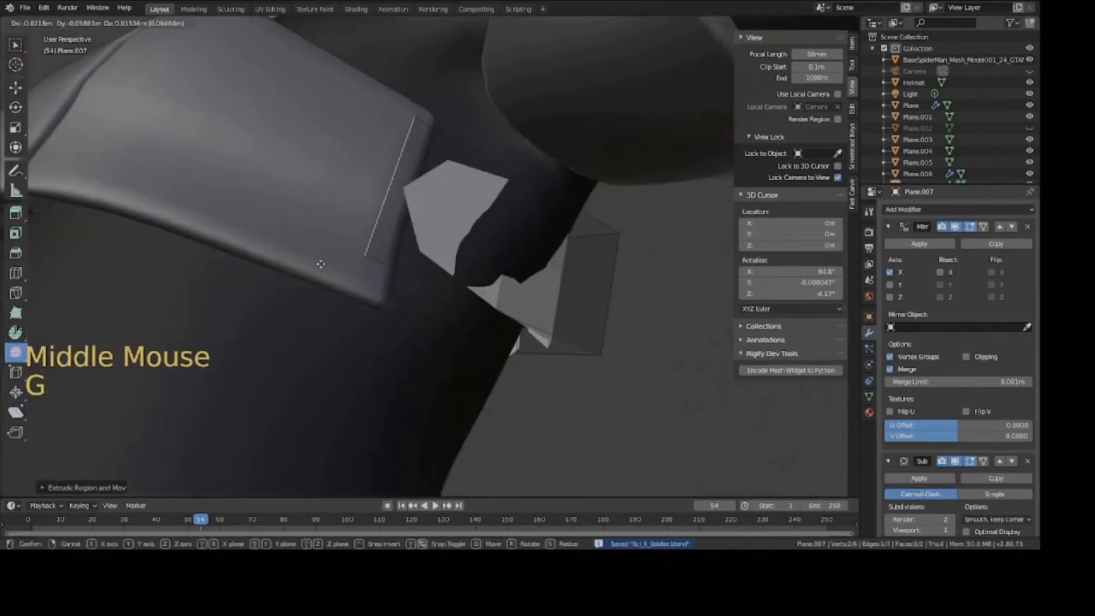
{"action": "left_click", "coordinate": [347, 261]}
- Add a loop cut across the extruded side section and reposition it to follow the torso's curve
{"action": "middle_click_drag", "start_coordinate": [347, 262], "coordinate": [538, 257]}
{"action": "key", "text": "ctrl+r"}
{"action": "left_click", "coordinate": [562, 202]}
{"action": "left_click", "coordinate": [561, 202]}
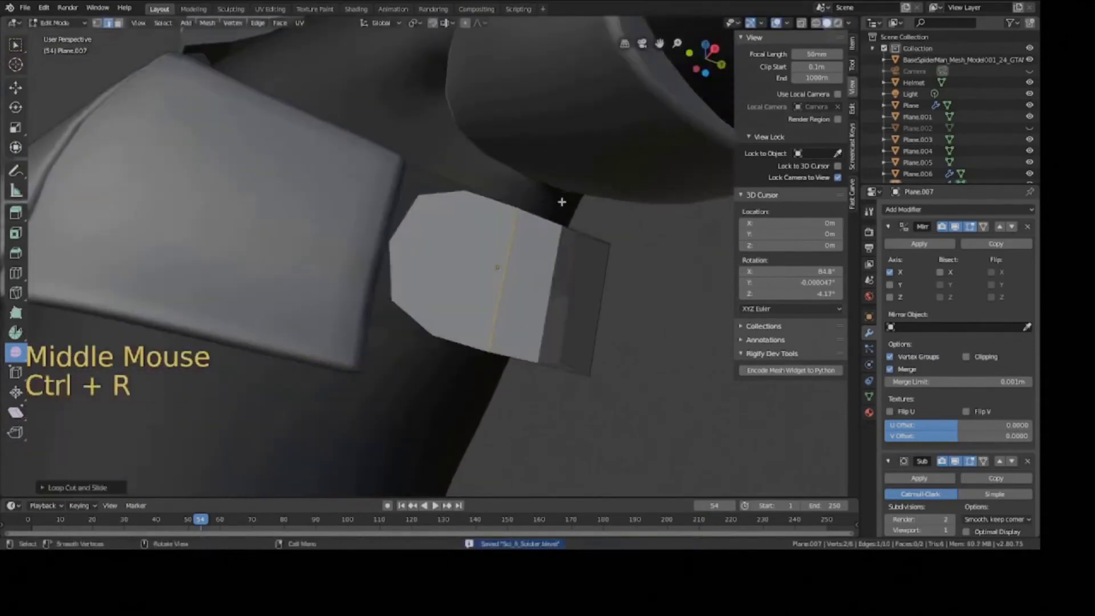
{"action": "key", "text": "g"}
{"action": "middle_click_drag", "start_coordinate": [562, 201], "coordinate": [540, 289]}
{"action": "left_click", "coordinate": [557, 237]}
{"action": "key", "text": "g"}
{"action": "left_click", "coordinate": [581, 326]}
- Fit the side section's front end vertices to the upper and lower corners of the front armor plate and save
{"action": "key", "text": "2"}
{"action": "left_click", "coordinate": [435, 251]}
{"action": "middle_click_drag", "start_coordinate": [435, 251], "coordinate": [418, 198]}
{"action": "key", "text": "1"}
{"action": "left_click", "coordinate": [399, 176]}
{"action": "key", "text": "g"}
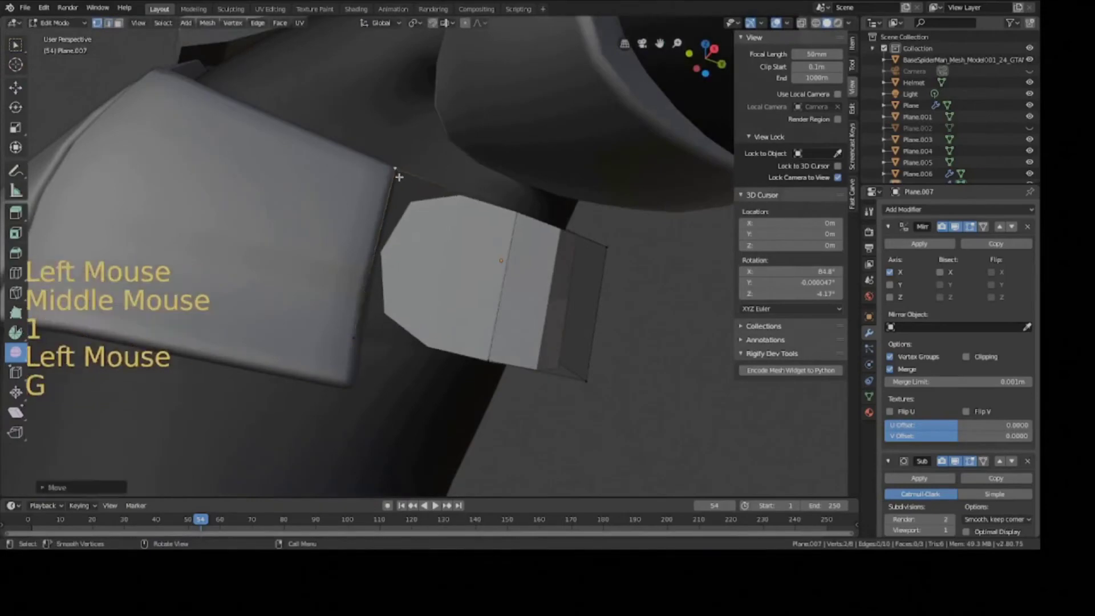
{"action": "left_click", "coordinate": [371, 356]}
{"action": "key", "text": "g"}
{"action": "key", "text": "ctrl+s"}
- Adjust a lower vertex of the side section, return to Object Mode and save the file
{"action": "left_click", "coordinate": [479, 371]}
{"action": "middle_click_drag", "start_coordinate": [479, 371], "coordinate": [477, 487]}
{"action": "key", "text": "g"}
{"action": "scroll", "coordinate": [442, 365], "scroll_direction": "down", "scroll_amount": 4}
{"action": "key", "text": "Tab"}
{"action": "key", "text": "ctrl+s"}
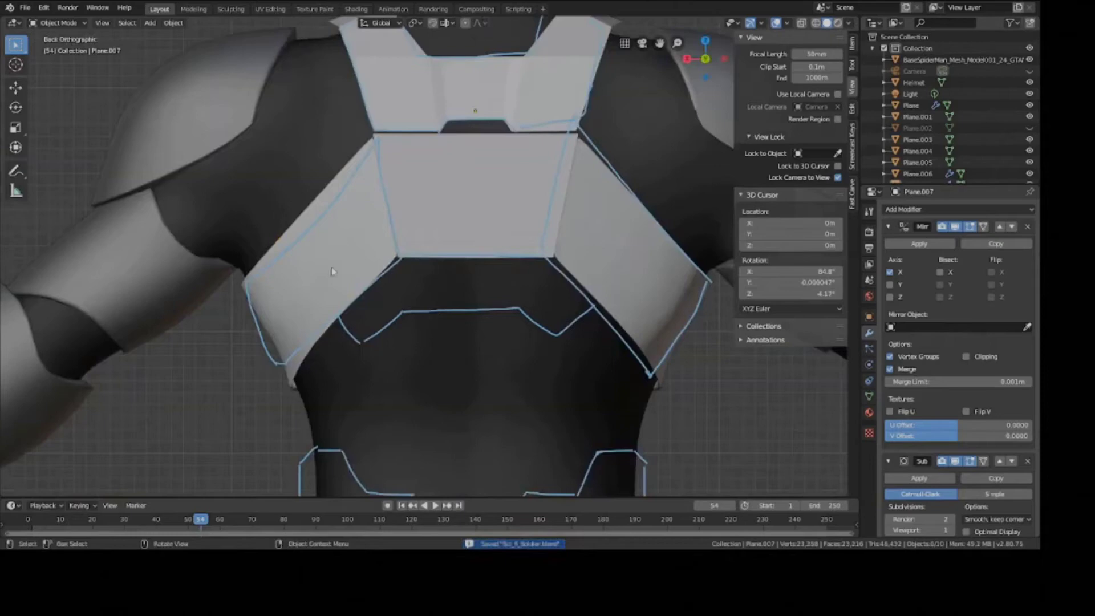
- Edge-slide the side panel's inner support loop close to the central panel's border and save the file
{"action": "left_click", "coordinate": [348, 261]}
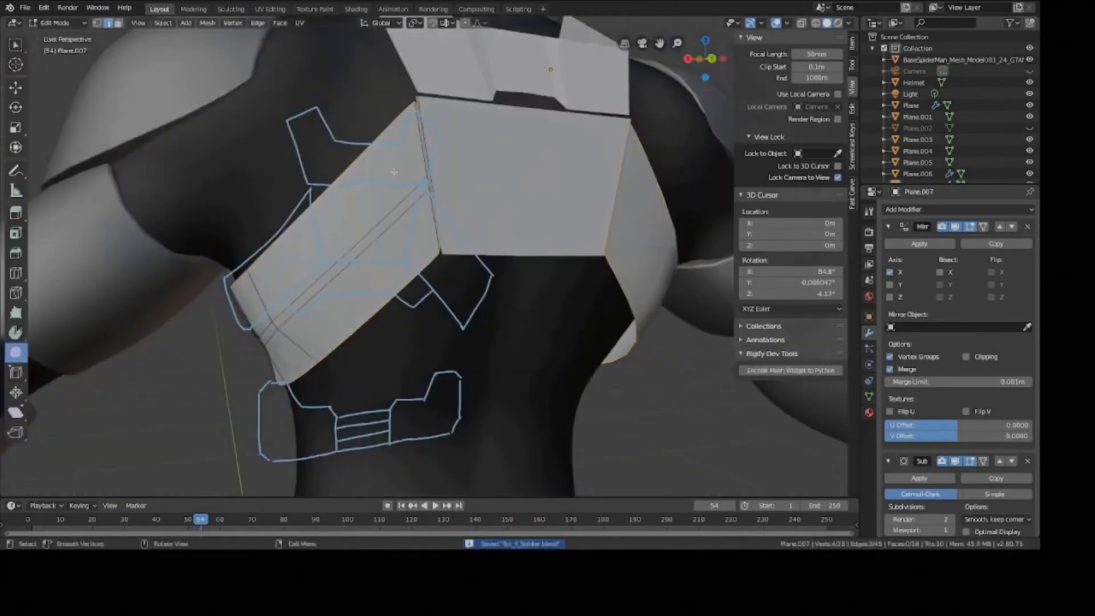
{"action": "key", "text": "a"}
{"action": "left_click", "coordinate": [423, 158], "text": "alt"}
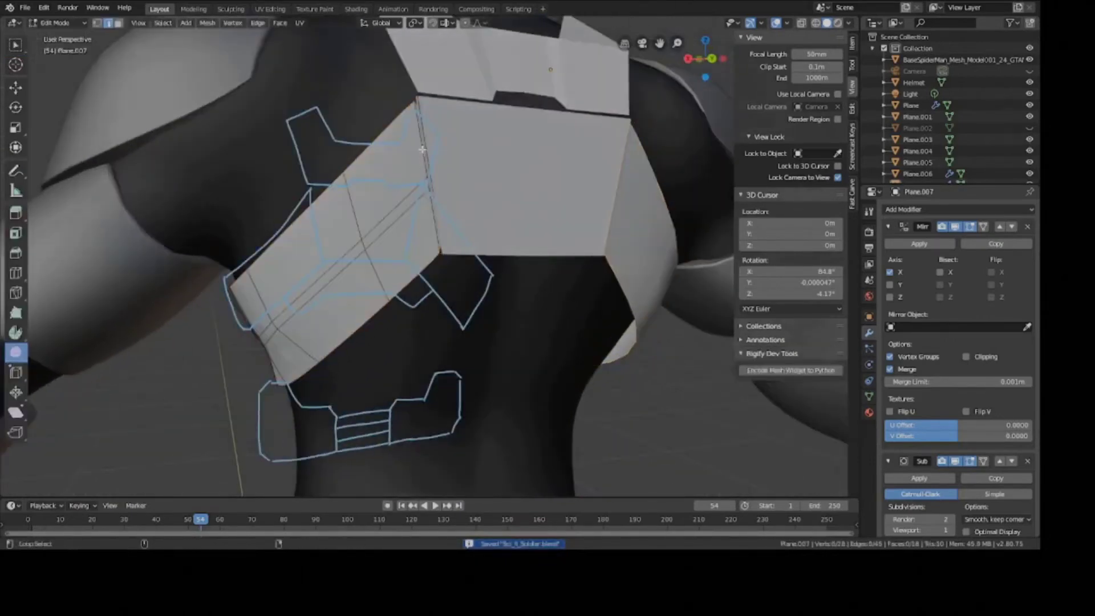
{"action": "key", "text": "g"}
{"action": "key", "text": "g"}
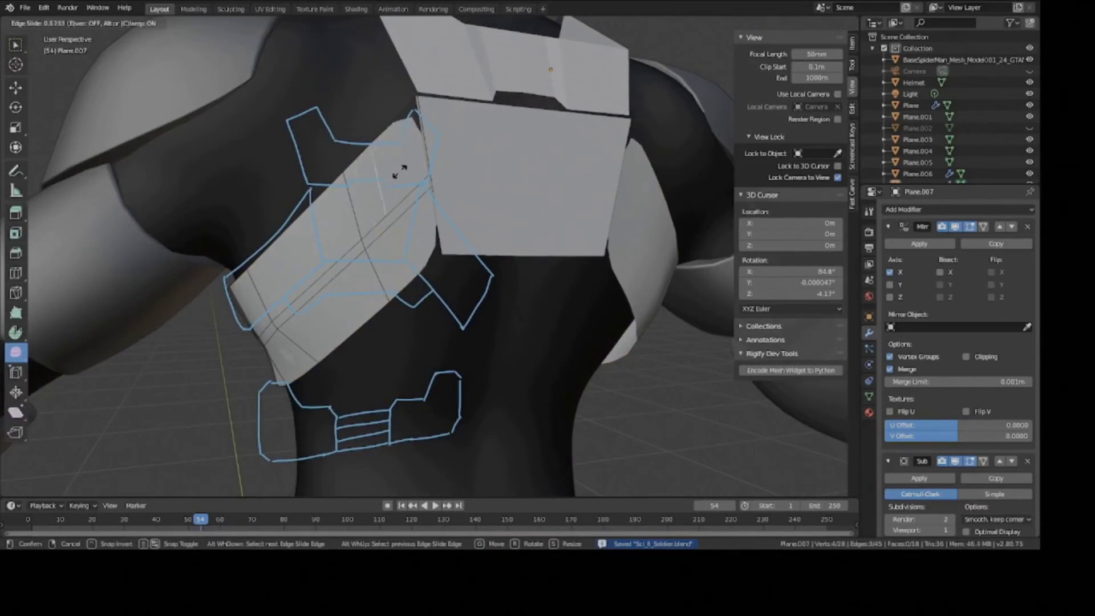
{"action": "left_click", "coordinate": [416, 142]}
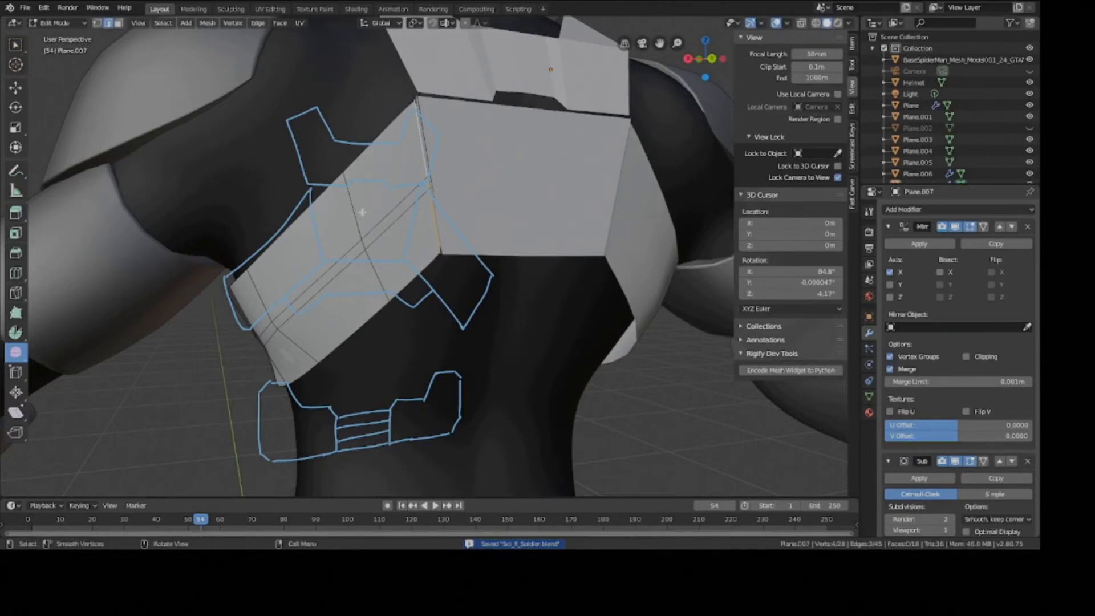
{"action": "middle_click_drag", "start_coordinate": [362, 213], "coordinate": [443, 331]}
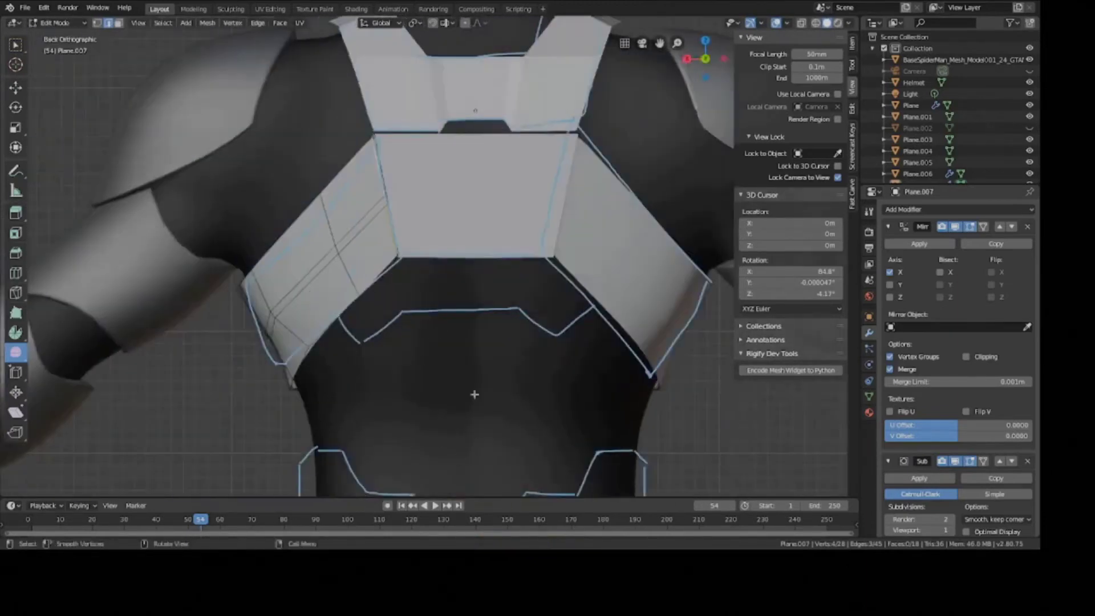
{"action": "key", "text": "ctrl+s"}
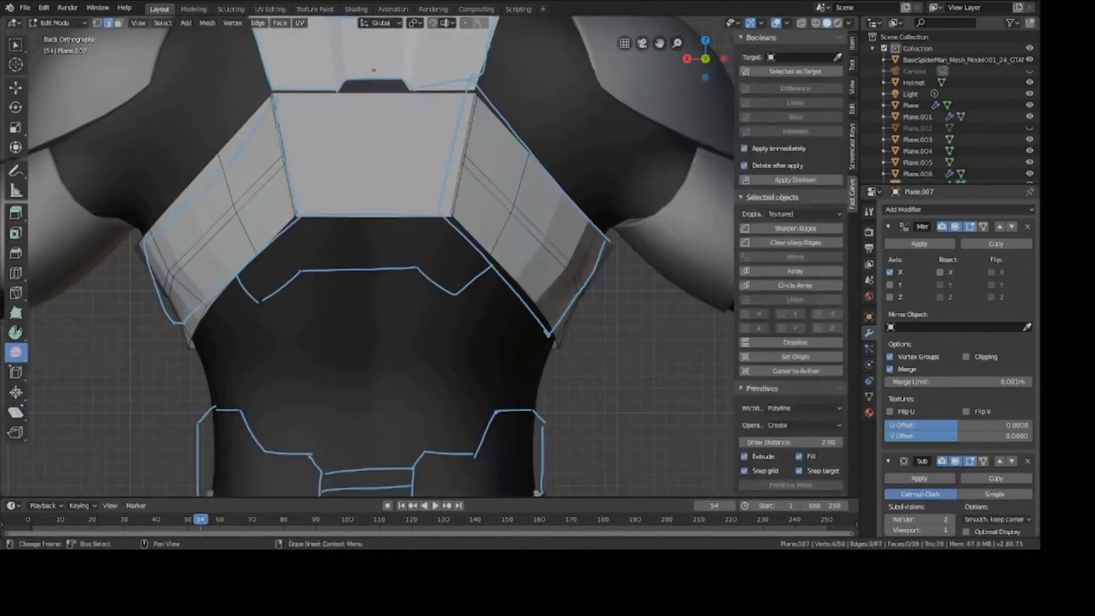
- Duplicate the side panel's lower inner face onto the traced lower back plate and separate it into its own object
{"action": "key", "text": "Tab"}
{"action": "key", "text": "Tab"}
{"action": "key", "text": "3"}
{"action": "left_click", "coordinate": [262, 205]}
{"action": "scroll", "coordinate": [258, 203], "scroll_direction": "up", "scroll_amount": 2}
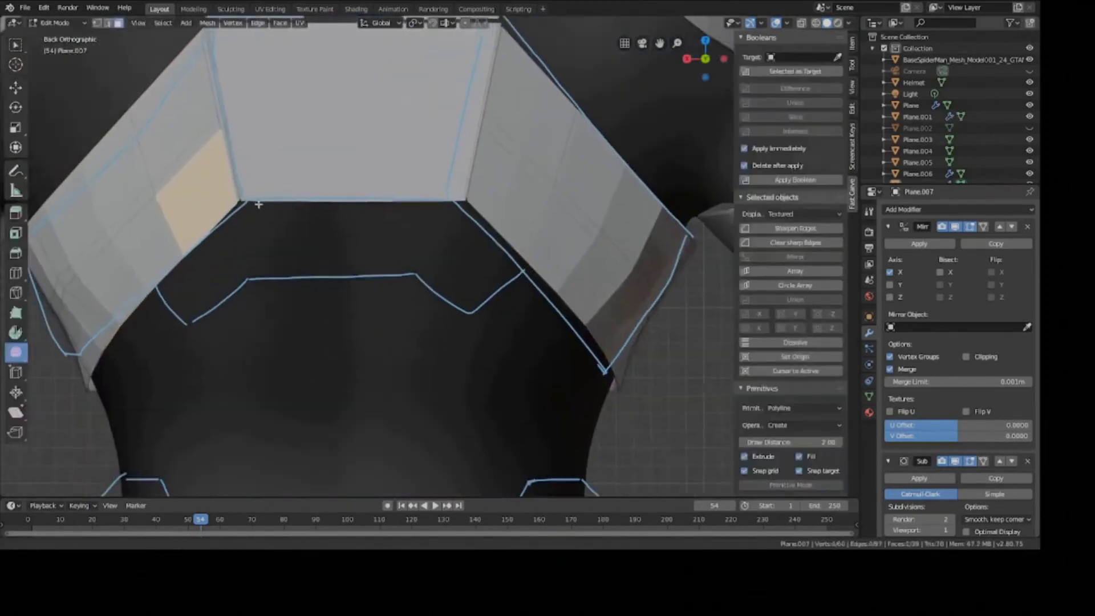
{"action": "middle_click_drag", "start_coordinate": [259, 203], "coordinate": [403, 224], "text": "shift"}
{"action": "key", "text": "ctrl+s"}
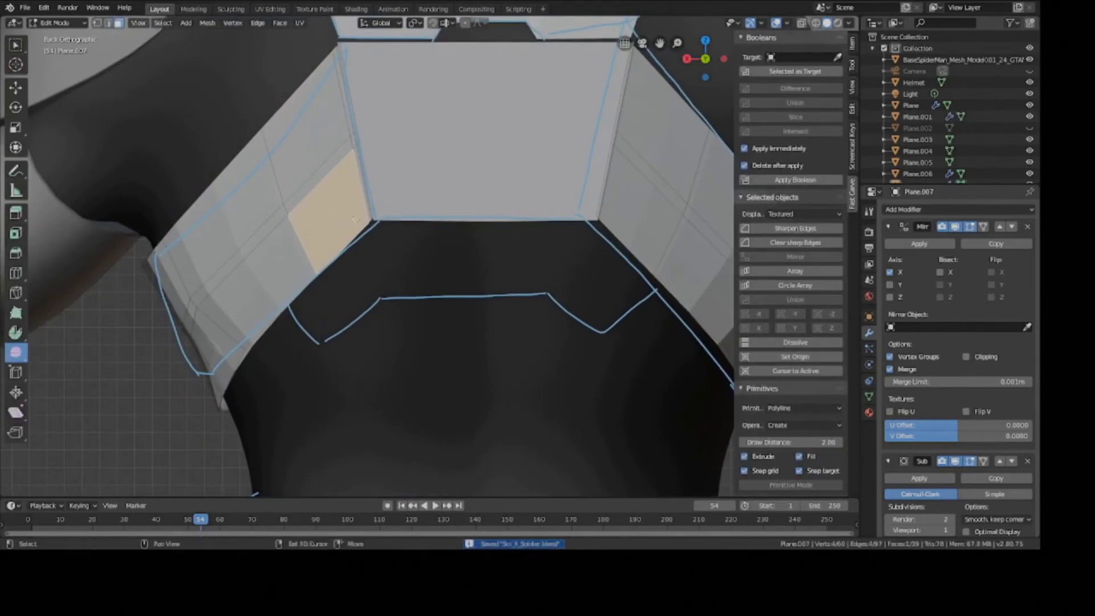
{"action": "key", "text": "shift+d"}
{"action": "left_click", "coordinate": [363, 313]}
{"action": "key", "text": "p"}
{"action": "left_click", "coordinate": [363, 313]}
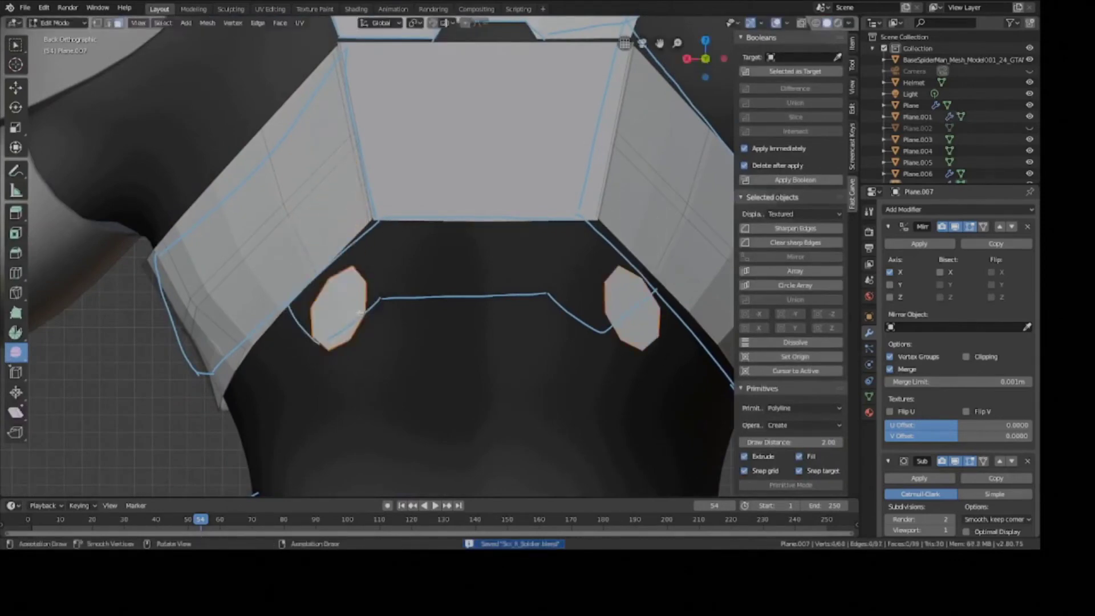
- Edit the new lower back plate and move its two outer vertices onto the traced wing tip
{"action": "key", "text": "Tab"}
{"action": "left_click", "coordinate": [339, 317]}
{"action": "key", "text": "Tab"}
{"action": "key", "text": "1"}
{"action": "key", "text": "g"}
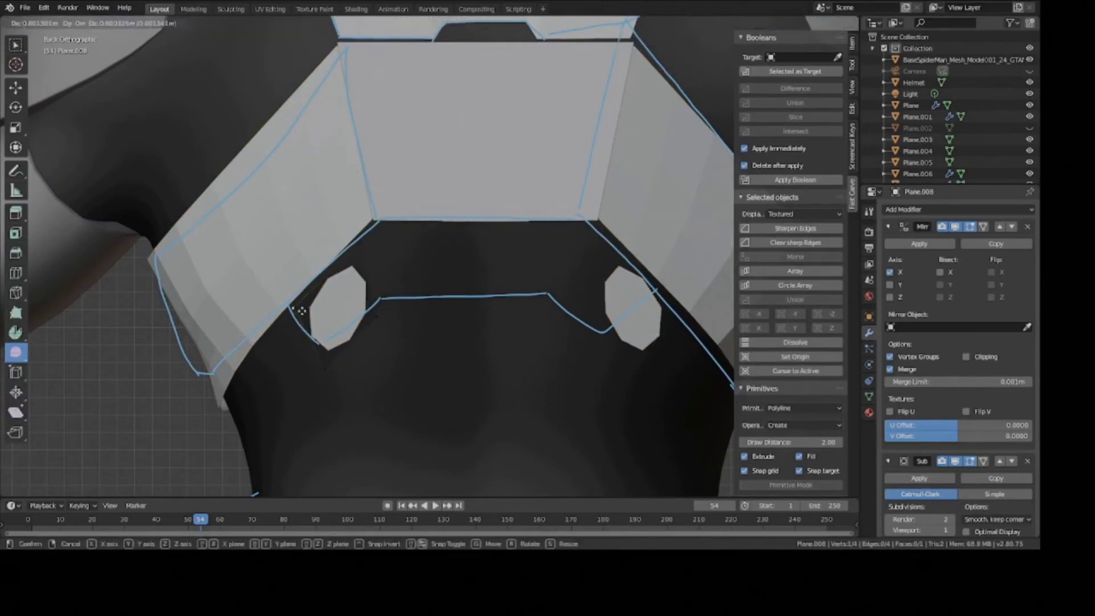
{"action": "left_click", "coordinate": [293, 306]}
{"action": "left_click", "coordinate": [331, 359]}
{"action": "key", "text": "g"}
{"action": "left_click", "coordinate": [329, 342]}
- Move the lower back plate's two inner vertices to the traced bend and the central panel's lower corner, then save
{"action": "left_click", "coordinate": [386, 321]}
{"action": "key", "text": "g"}
{"action": "left_click", "coordinate": [386, 296]}
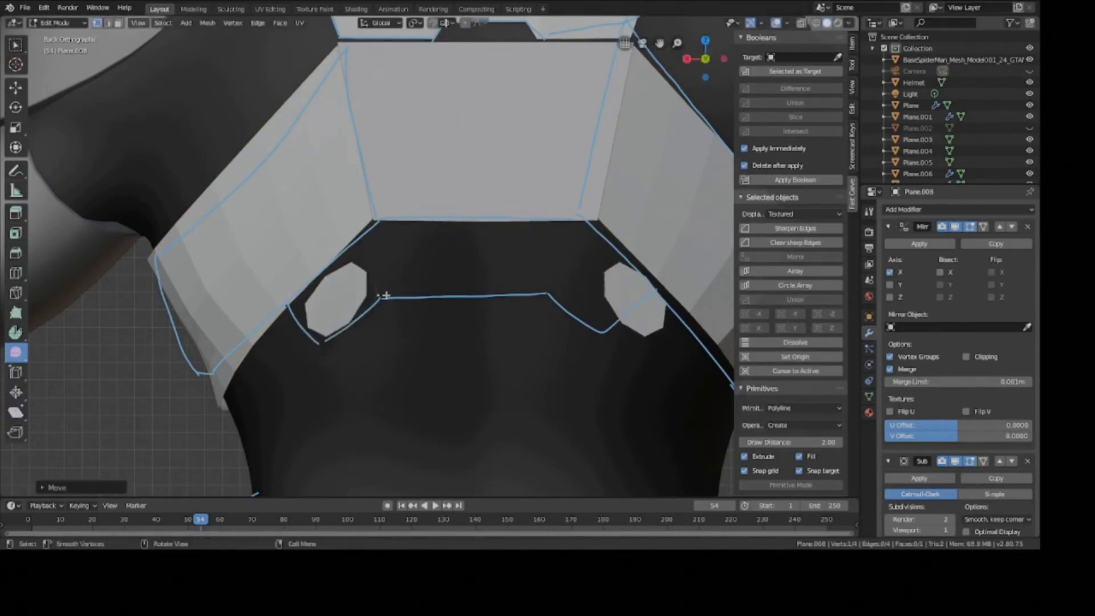
{"action": "left_click", "coordinate": [365, 227]}
{"action": "key", "text": "g"}
{"action": "left_click", "coordinate": [379, 192]}
{"action": "key", "text": "ctrl+s"}
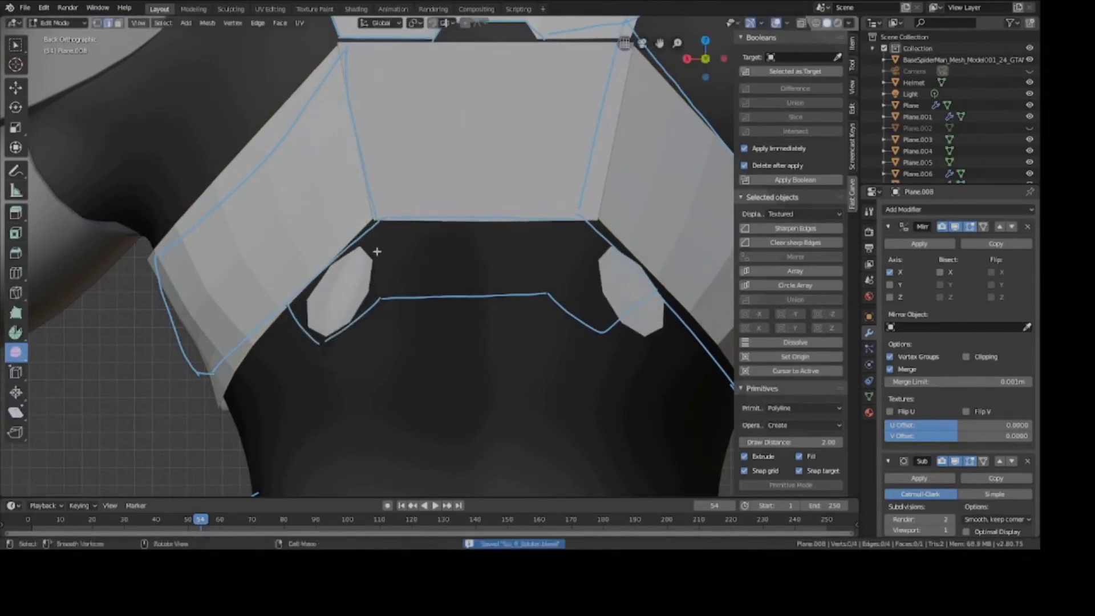
- Extrude the lower plate's inner edge toward the centre, enable Clipping on the Mirror modifier and move the edge along X to the mirror line
{"action": "key", "text": "e"}
{"action": "left_click", "coordinate": [484, 294]}
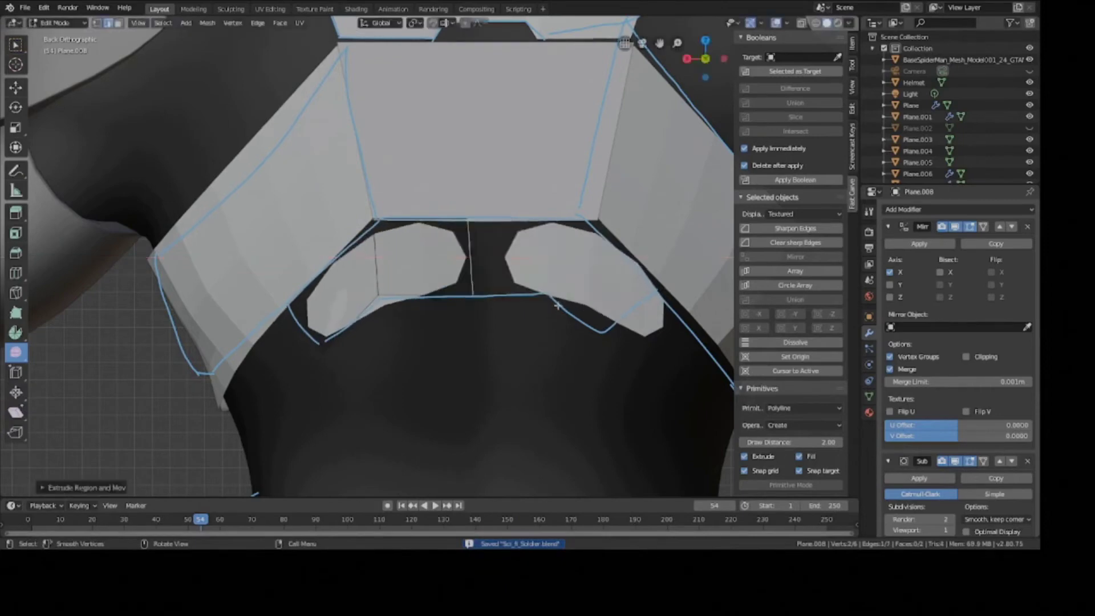
{"action": "left_click", "coordinate": [965, 358]}
{"action": "key", "text": "g"}
{"action": "key", "text": "x"}
{"action": "left_click", "coordinate": [537, 264]}
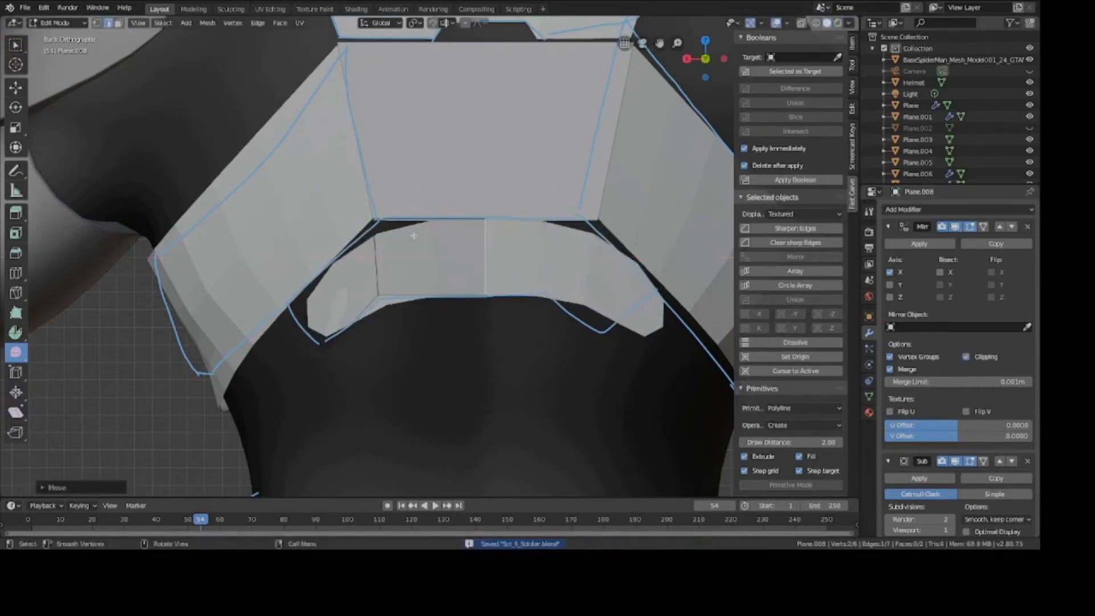
- Adjust a vertex of the lower back plate and move its edges along the Y axis to follow the back
{"action": "middle_click_drag", "start_coordinate": [416, 240], "coordinate": [267, 264]}
{"action": "left_click", "coordinate": [446, 200]}
{"action": "key", "text": "g"}
{"action": "left_click", "coordinate": [446, 201]}
{"action": "key", "text": "2"}
{"action": "middle_click_drag", "start_coordinate": [261, 301], "coordinate": [367, 249]}
{"action": "key", "text": "g"}
{"action": "key", "text": "y"}
{"action": "left_click", "coordinate": [420, 279]}
{"action": "key", "text": "g"}
{"action": "key", "text": "y"}
{"action": "left_click", "coordinate": [559, 221]}
- Add two loop cuts along the lower back plate, one close to its upper edge and one close to its lower edge
{"action": "key", "text": "ctrl+r"}
{"action": "left_click", "coordinate": [365, 210]}
{"action": "left_click", "coordinate": [370, 175]}
{"action": "key", "text": "ctrl+r"}
{"action": "left_click", "coordinate": [369, 214]}
{"action": "left_click", "coordinate": [376, 246]}
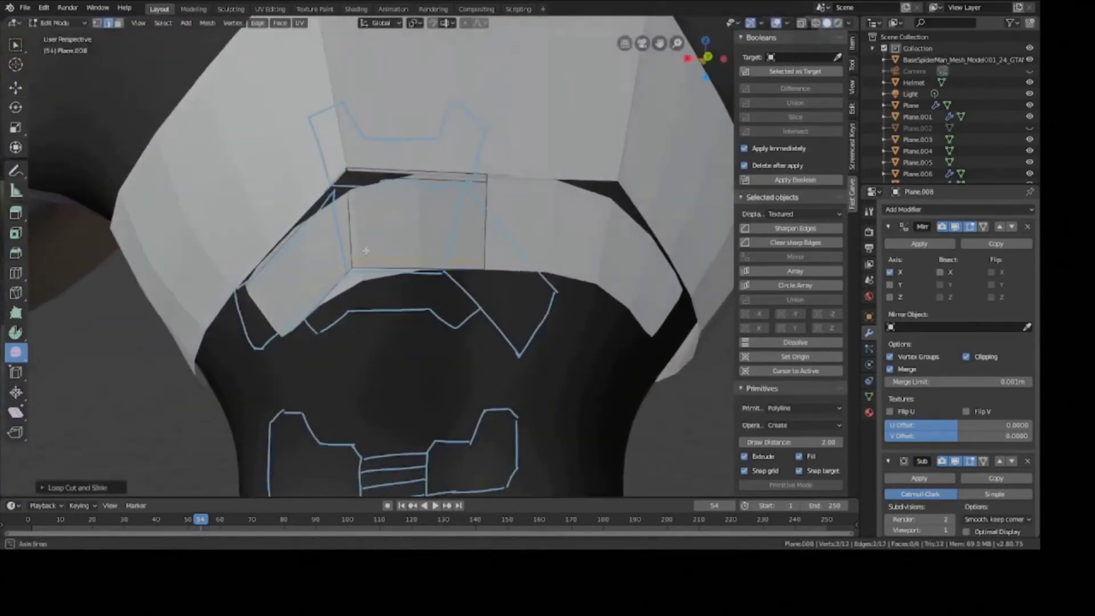
- Add a loop cut near the outer end of the lower plate's angled wing and edge-slide an edge loop into place
{"action": "key", "text": "ctrl+r"}
{"action": "left_click", "coordinate": [317, 296]}
{"action": "left_click", "coordinate": [285, 317]}
{"action": "key", "text": "g"}
{"action": "key", "text": "g"}
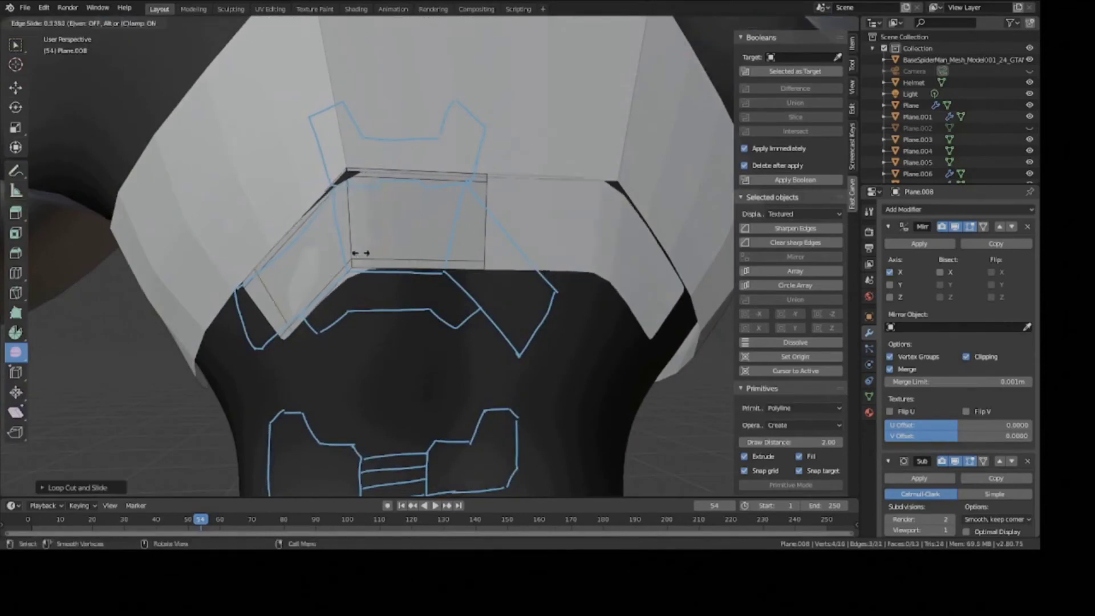
{"action": "left_click", "coordinate": [334, 249]}
- Move the whole lower back plate along the Y axis in Object Mode and save the file
{"action": "key", "text": "Tab"}
{"action": "middle_click_drag", "start_coordinate": [335, 249], "coordinate": [420, 249]}
{"action": "key", "text": "g"}
{"action": "key", "text": "y"}
{"action": "left_click", "coordinate": [442, 234]}
{"action": "key", "text": "ctrl+s"}
- Examine the waist plates against their annotated outline from the side, from behind and at an angle
{"action": "scroll", "coordinate": [382, 235], "scroll_direction": "down", "scroll_amount": 3}
{"action": "key", "text": "KP_3"}
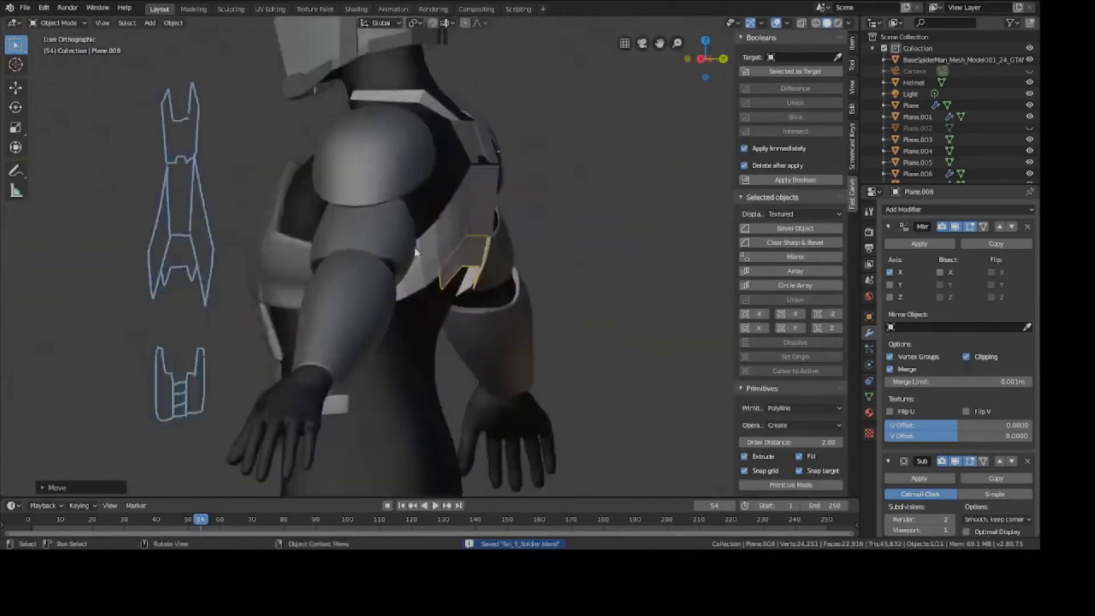
{"action": "key", "text": "ctrl+KP_1"}
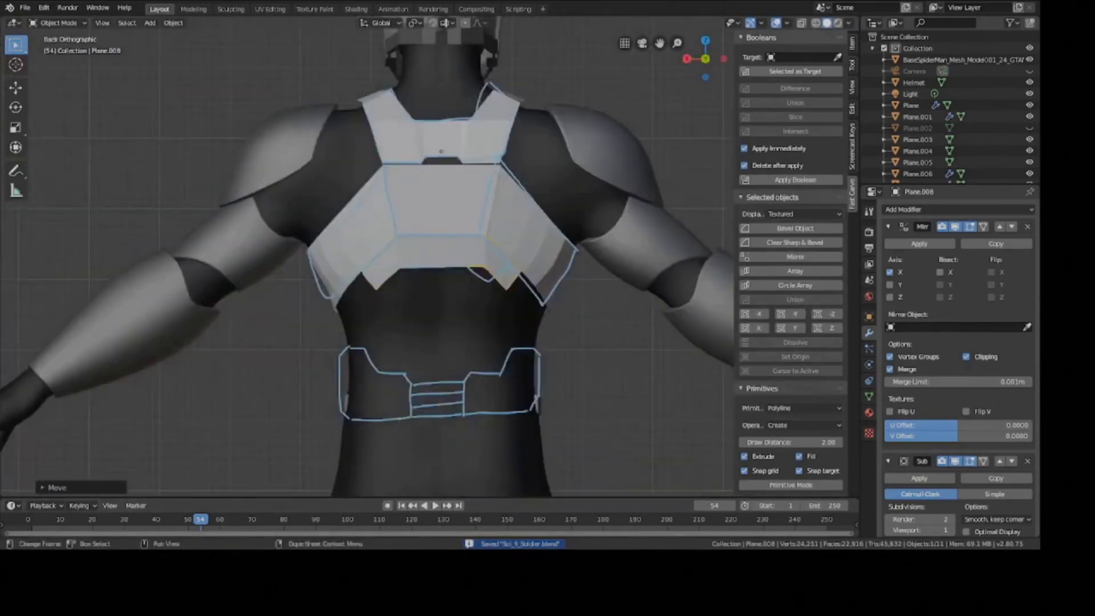
{"action": "key", "text": "shift+a"}
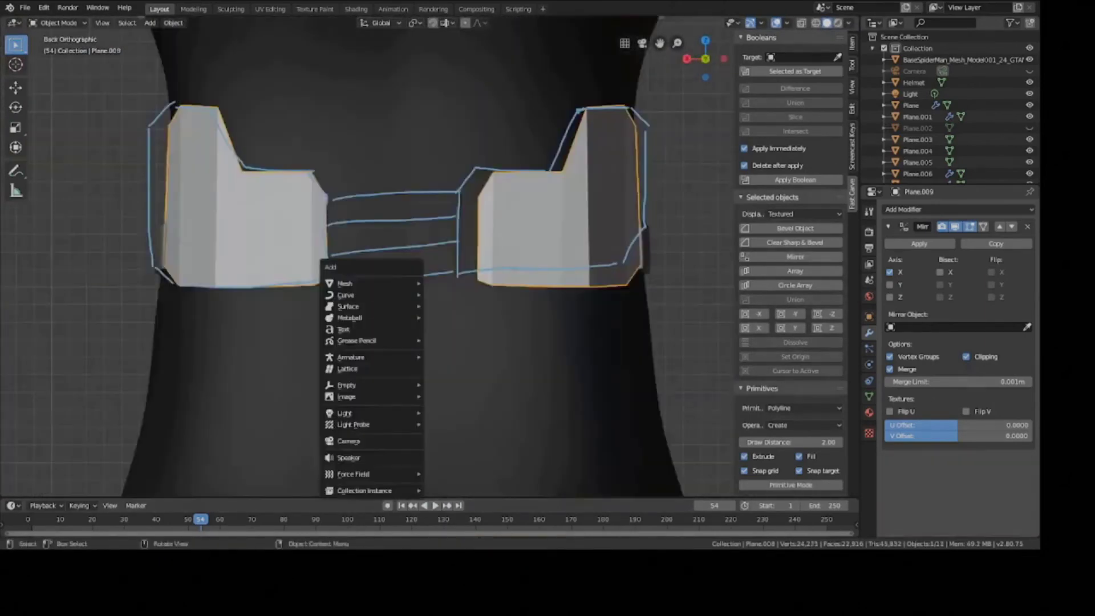
{"action": "key", "text": "Escape"}
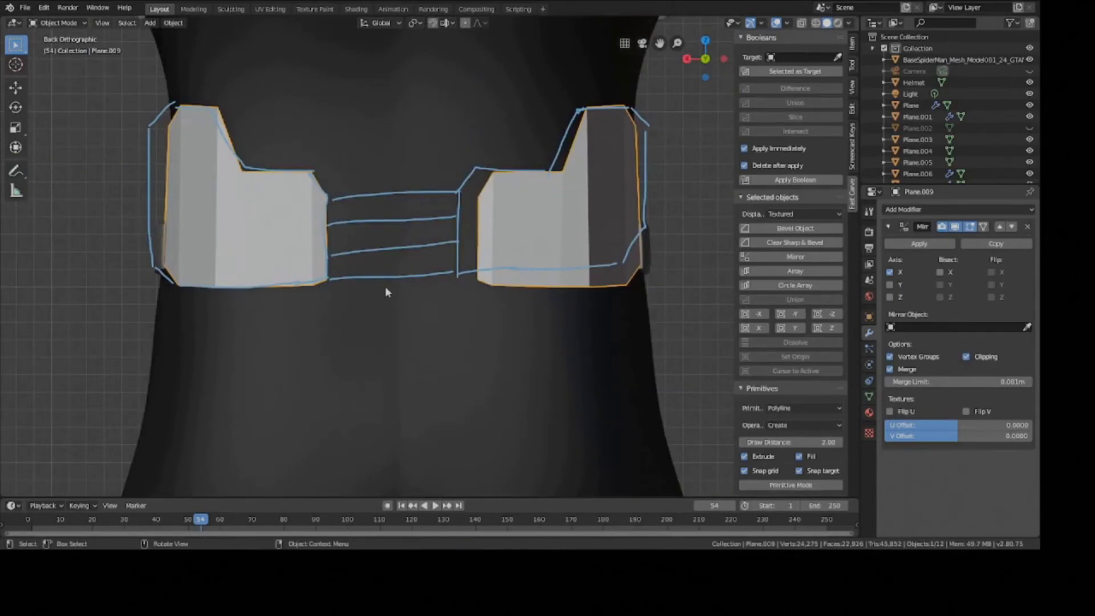
{"action": "scroll", "coordinate": [385, 286], "scroll_direction": "down", "scroll_amount": 5}
{"action": "scroll", "coordinate": [385, 289], "scroll_direction": "up", "scroll_amount": 3}
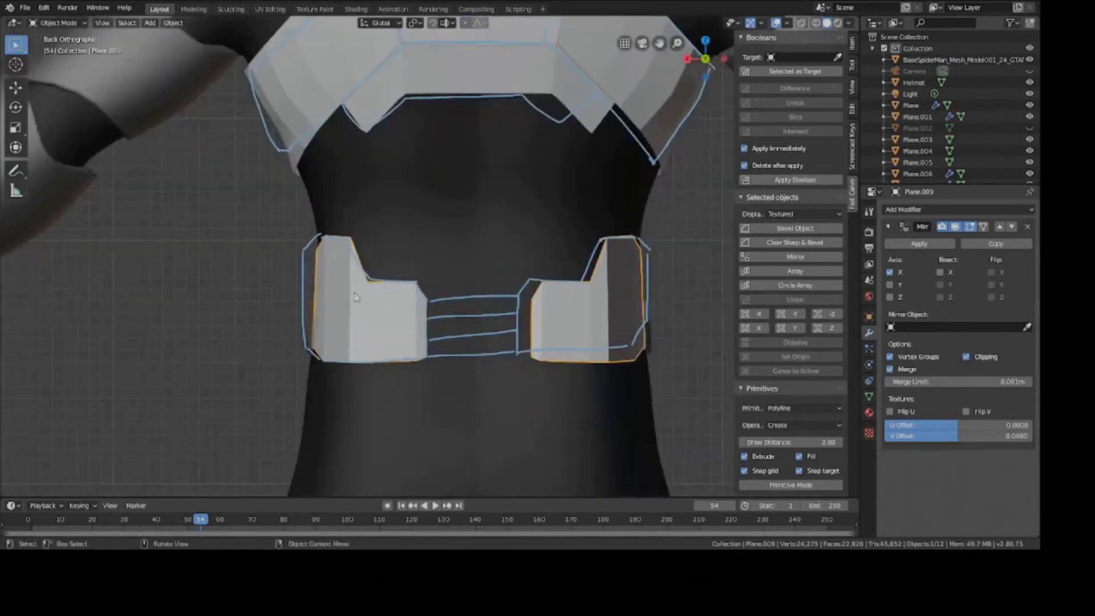
{"action": "middle_click_drag", "start_coordinate": [354, 297], "coordinate": [501, 256]}
{"action": "scroll", "coordinate": [439, 235], "scroll_direction": "up", "scroll_amount": 4}
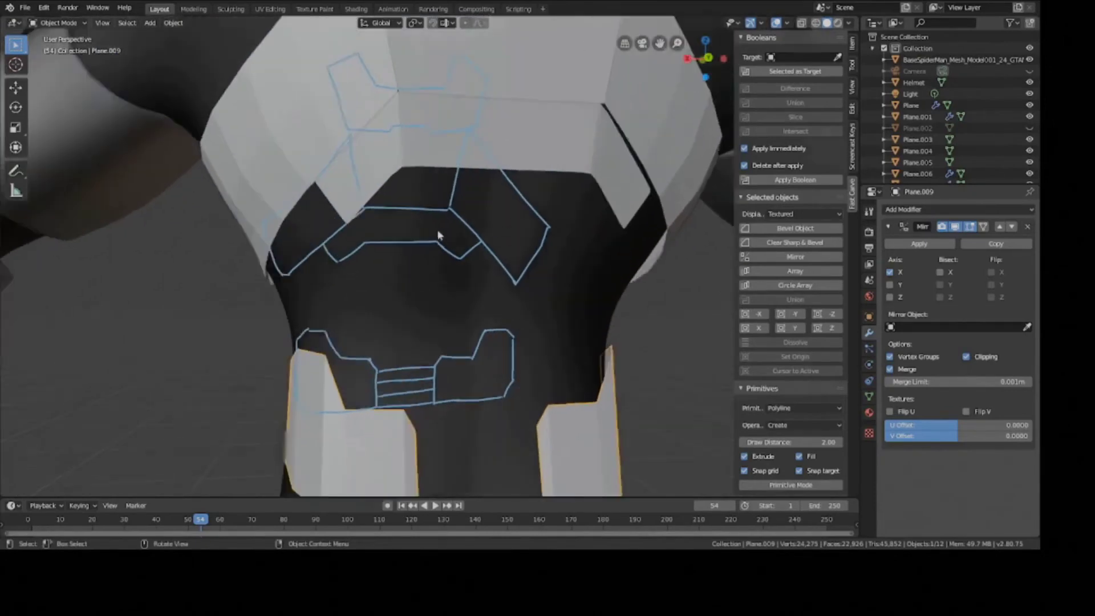
- Open the lower back plate in Edit Mode, compare the waist plates with their outline, and return to Object Mode
{"action": "left_click", "coordinate": [442, 149]}
{"action": "key", "text": "Tab"}
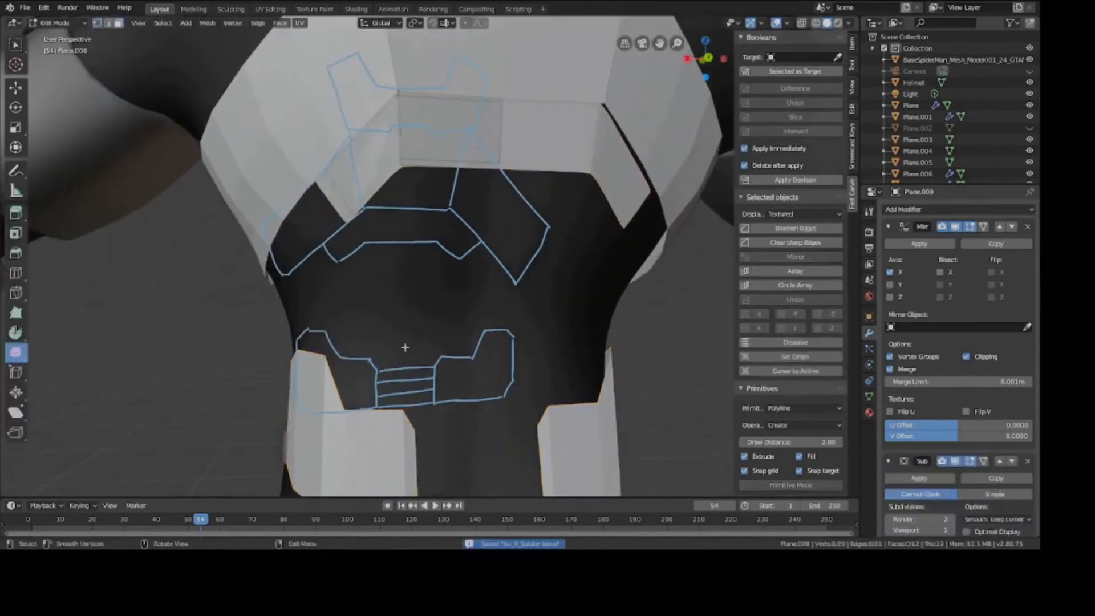
{"action": "middle_click_drag", "start_coordinate": [405, 348], "coordinate": [439, 281], "text": "shift"}
{"action": "middle_click_drag", "start_coordinate": [398, 247], "coordinate": [477, 251]}
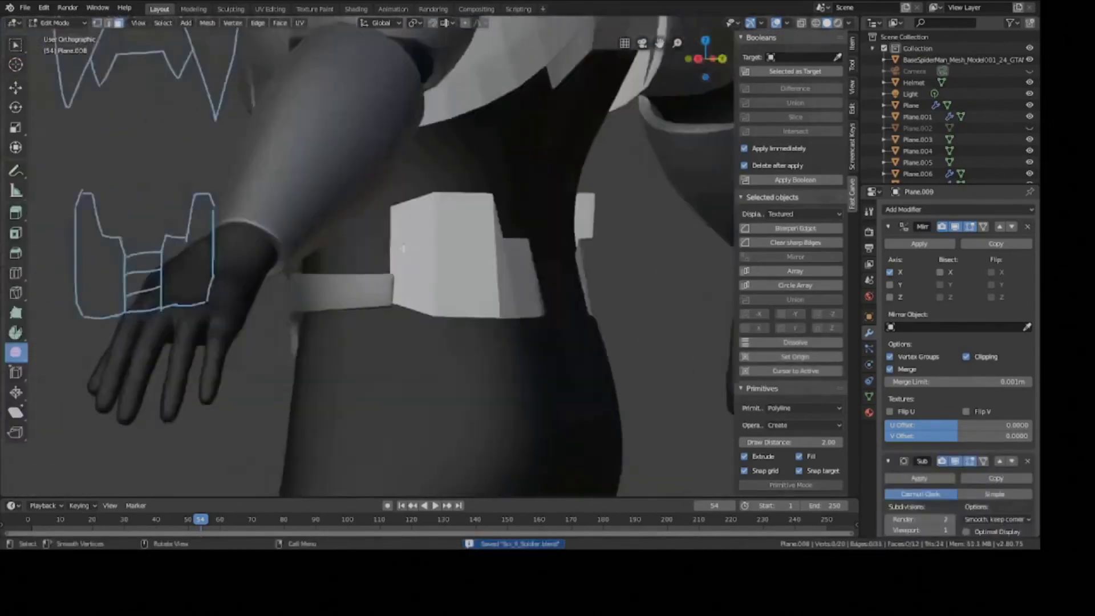
{"action": "key", "text": "ctrl+KP_1"}
{"action": "scroll", "coordinate": [441, 274], "scroll_direction": "up", "scroll_amount": 3}
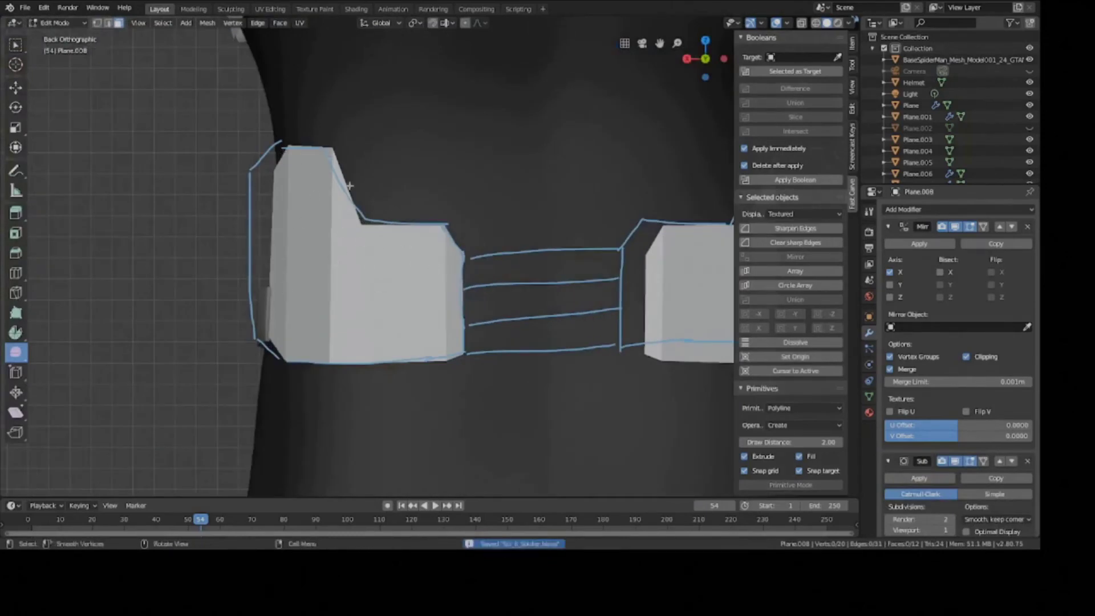
{"action": "scroll", "coordinate": [374, 239], "scroll_direction": "down", "scroll_amount": 3}
{"action": "key", "text": "Tab"}
- Select the waist plates and check their side faces and the gap between them from behind
{"action": "middle_click_drag", "start_coordinate": [422, 255], "coordinate": [400, 234]}
{"action": "left_click", "coordinate": [485, 296]}
{"action": "scroll", "coordinate": [447, 279], "scroll_direction": "up", "scroll_amount": 2}
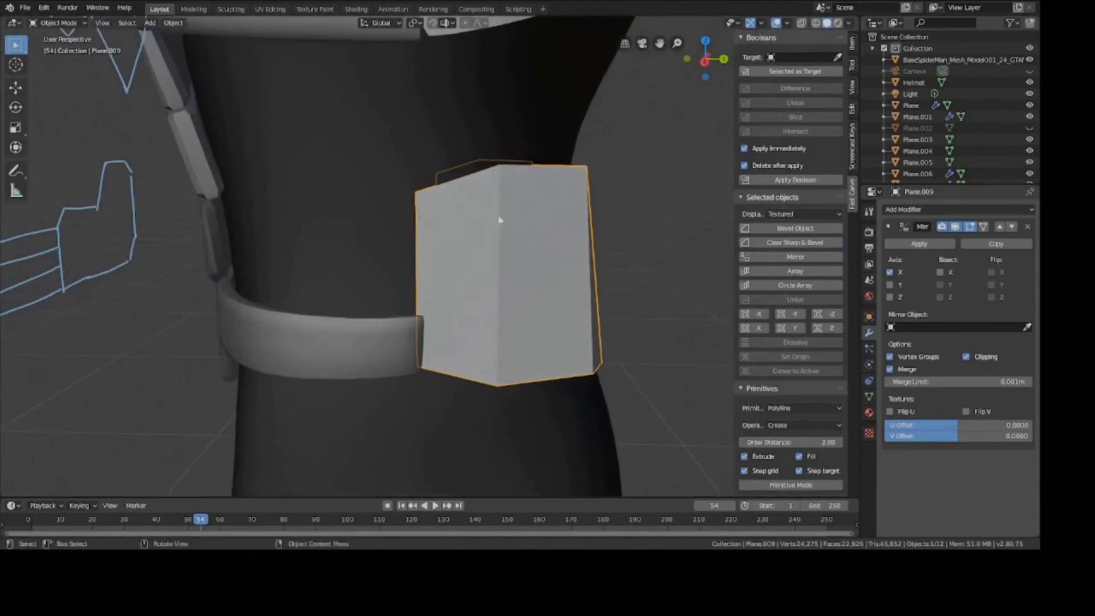
{"action": "middle_click_drag", "start_coordinate": [473, 229], "coordinate": [402, 240]}
{"action": "scroll", "coordinate": [384, 252], "scroll_direction": "down", "scroll_amount": 4}
{"action": "key", "text": "KP_1"}
{"action": "key", "text": "ctrl+KP_1"}
{"action": "scroll", "coordinate": [452, 281], "scroll_direction": "up", "scroll_amount": 8}
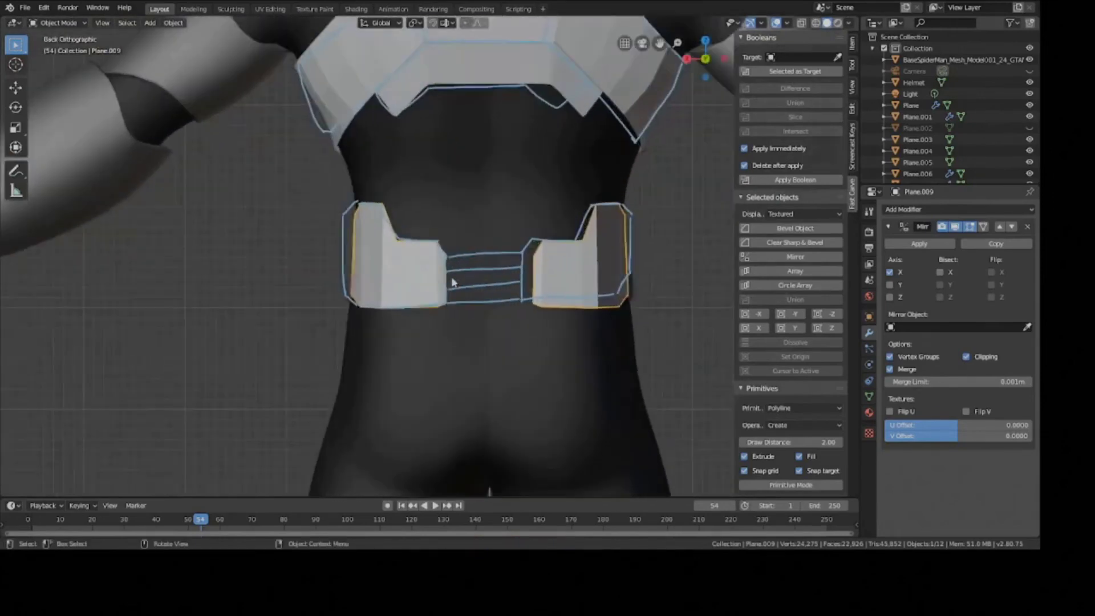
{"action": "middle_click_drag", "start_coordinate": [581, 273], "coordinate": [462, 260], "text": "shift"}
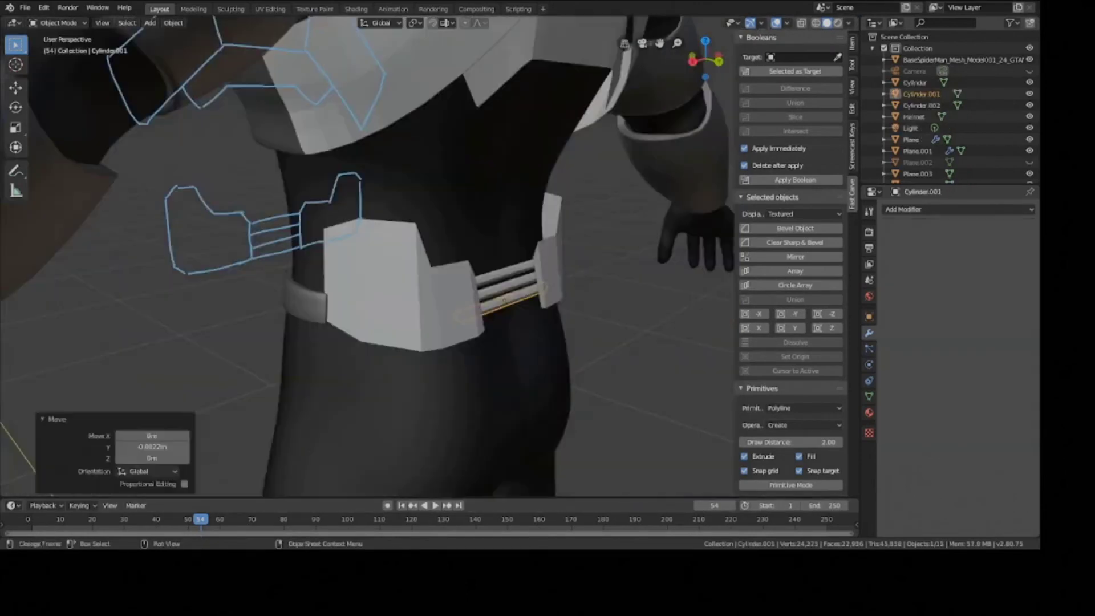
{"action": "scroll", "coordinate": [502, 332], "scroll_direction": "up", "scroll_amount": 4}
{"action": "middle_click_drag", "start_coordinate": [501, 333], "coordinate": [482, 302]}
{"action": "scroll", "coordinate": [342, 314], "scroll_direction": "up", "scroll_amount": 2}
{"action": "left_click", "coordinate": [299, 281]}
{"action": "scroll", "coordinate": [311, 285], "scroll_direction": "down", "scroll_amount": 2}
{"action": "key", "text": "g"}
{"action": "right_click", "coordinate": [310, 273]}
{"action": "left_click", "coordinate": [543, 287], "text": "shift"}
{"action": "middle_click_drag", "start_coordinate": [543, 287], "coordinate": [568, 285]}
{"action": "scroll", "coordinate": [567, 285], "scroll_direction": "down", "scroll_amount": 2}
{"action": "key", "text": "g"}
{"action": "right_click", "coordinate": [656, 246]}
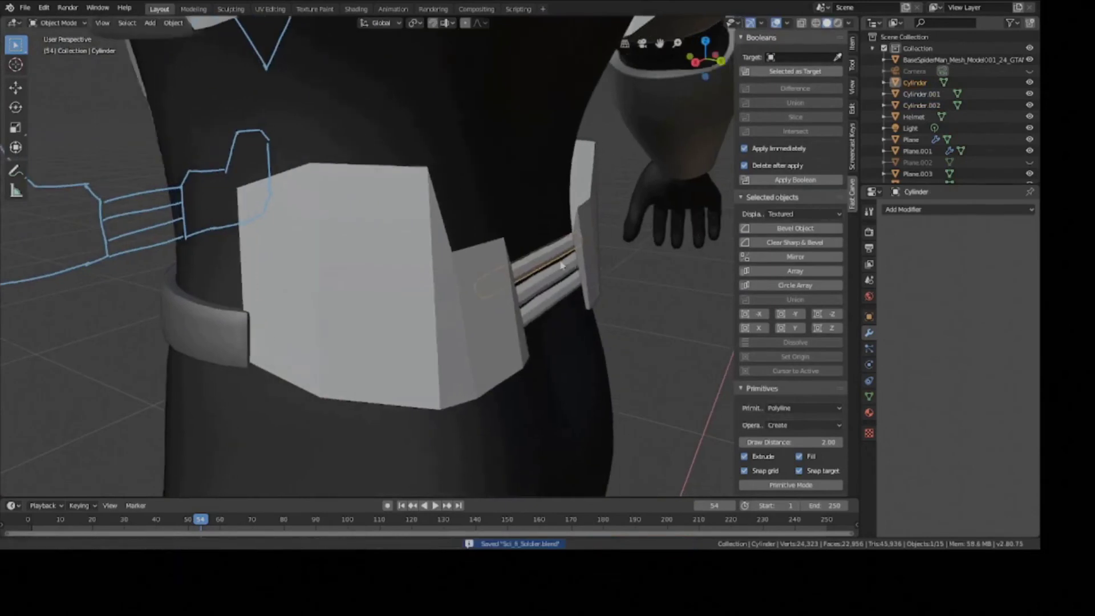
- Try to move the uppermost rod between the waist plates along the Y axis, enlarge it and scale it along X
{"action": "middle_click_drag", "start_coordinate": [388, 259], "coordinate": [415, 261]}
{"action": "scroll", "coordinate": [415, 261], "scroll_direction": "down", "scroll_amount": 2}
{"action": "key", "text": "g"}
{"action": "key", "text": "y"}
{"action": "left_click", "coordinate": [531, 280]}
{"action": "key", "text": "s"}
{"action": "left_click", "coordinate": [677, 448]}
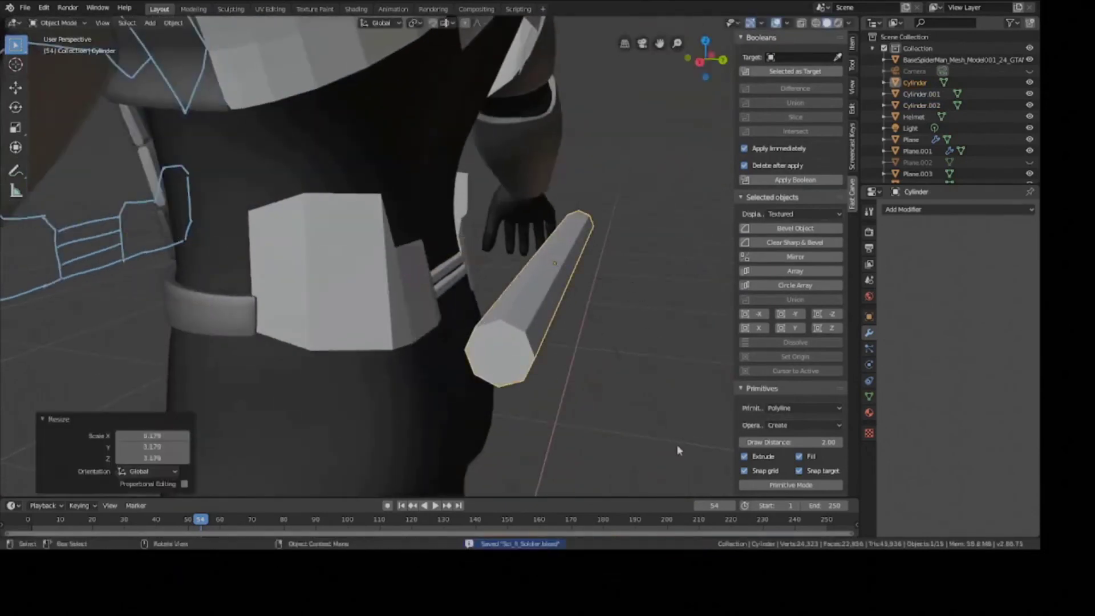
{"action": "middle_click_drag", "start_coordinate": [684, 376], "coordinate": [642, 367]}
{"action": "key", "text": "s"}
{"action": "key", "text": "x"}
{"action": "left_click", "coordinate": [553, 287]}
- Undo the scaling and move of the uppermost waist rod and save the file
{"action": "key", "text": "ctrl+z"}
{"action": "key", "text": "ctrl+z"}
{"action": "middle_click_drag", "start_coordinate": [552, 287], "coordinate": [454, 289]}
{"action": "scroll", "coordinate": [556, 304], "scroll_direction": "up", "scroll_amount": 5}
{"action": "key", "text": "ctrl+s"}
{"action": "key", "text": "ctrl+z"}
{"action": "scroll", "coordinate": [505, 296], "scroll_direction": "down", "scroll_amount": 4}
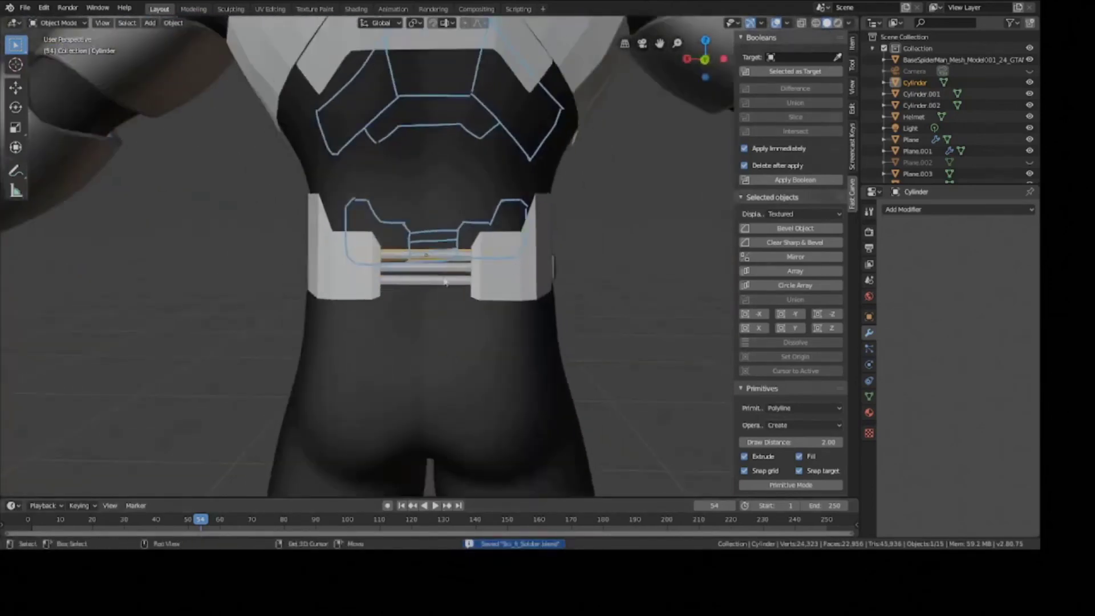
{"action": "middle_click_drag", "start_coordinate": [515, 269], "coordinate": [421, 352]}
{"action": "scroll", "coordinate": [422, 363], "scroll_direction": "down", "scroll_amount": 5}
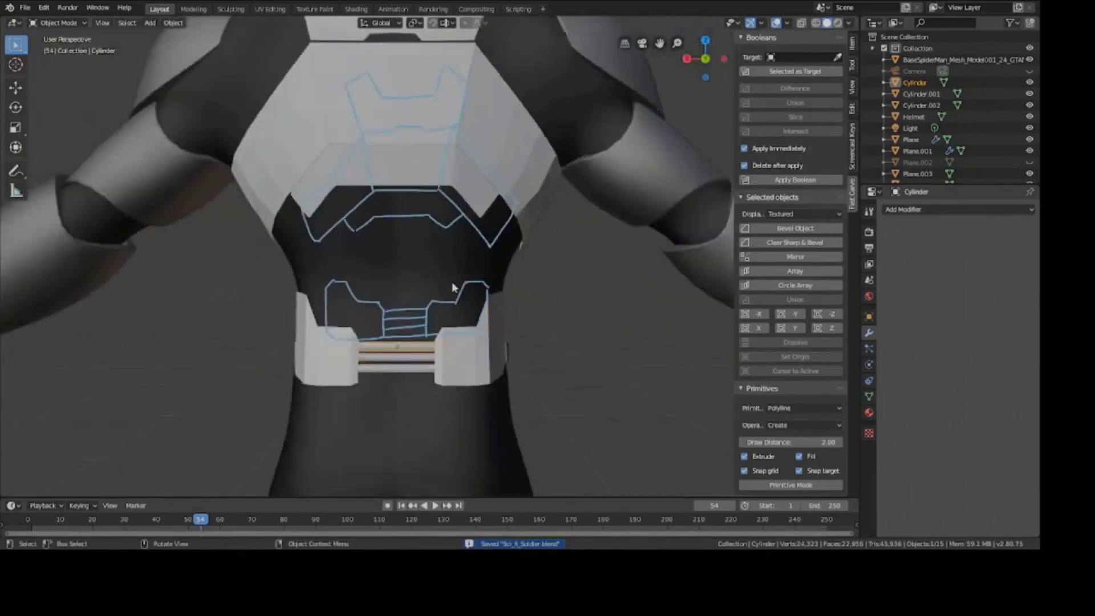
{"action": "key", "text": "KP_1"}
{"action": "key", "text": "ctrl+KP_1"}
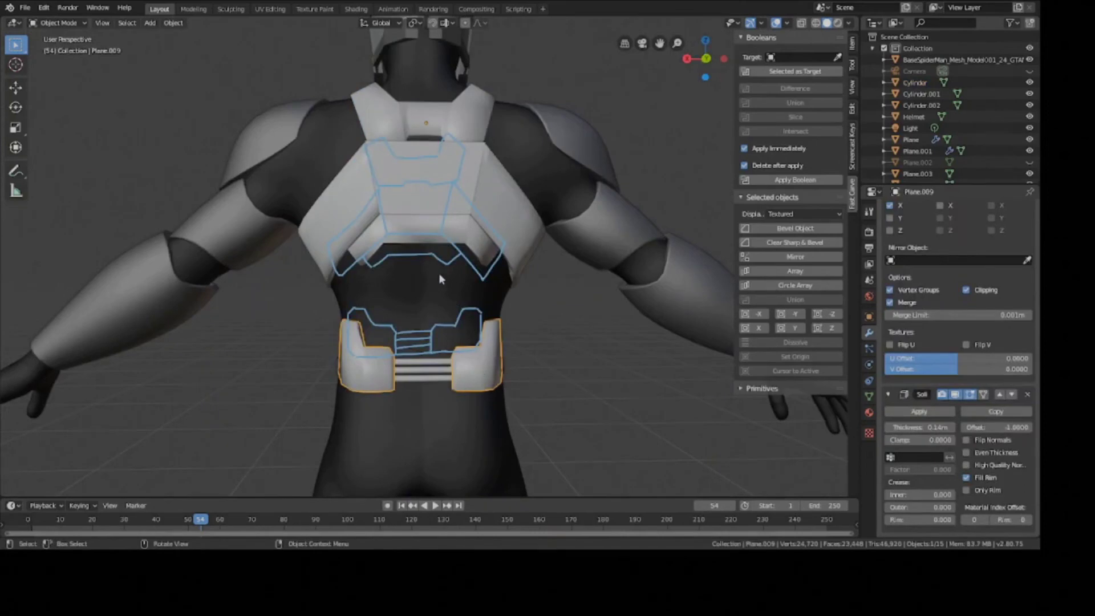
- Save the file, then try flat shading on the collar plate and return it to smooth shading
{"action": "middle_click_drag", "start_coordinate": [438, 218], "coordinate": [473, 242], "text": "shift"}
{"action": "scroll", "coordinate": [437, 304], "scroll_direction": "up", "scroll_amount": 4}
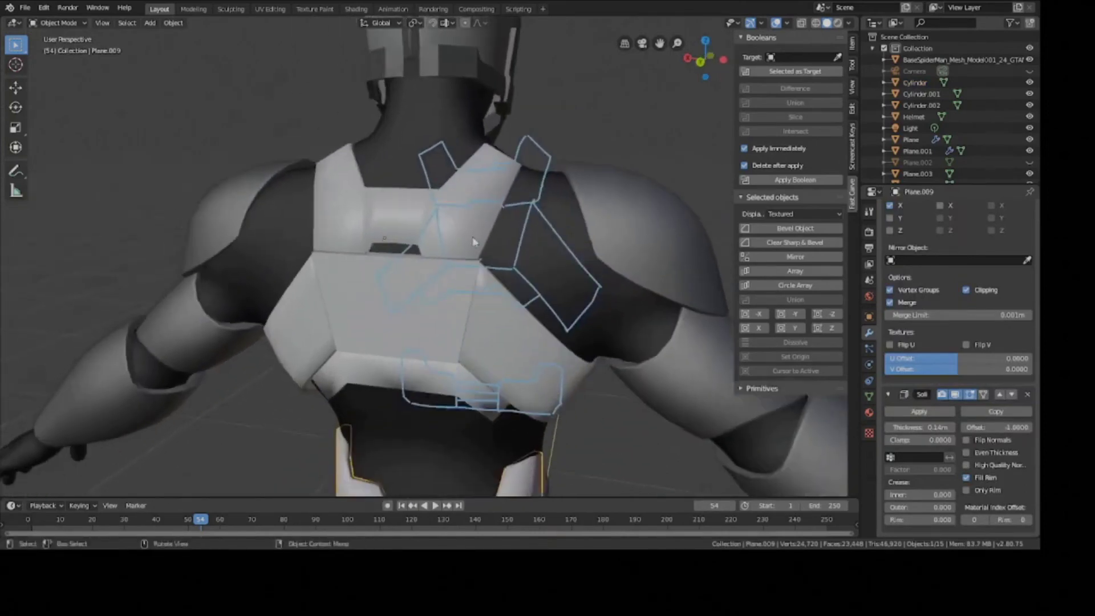
{"action": "left_click", "coordinate": [461, 246]}
{"action": "scroll", "coordinate": [399, 196], "scroll_direction": "up", "scroll_amount": 3}
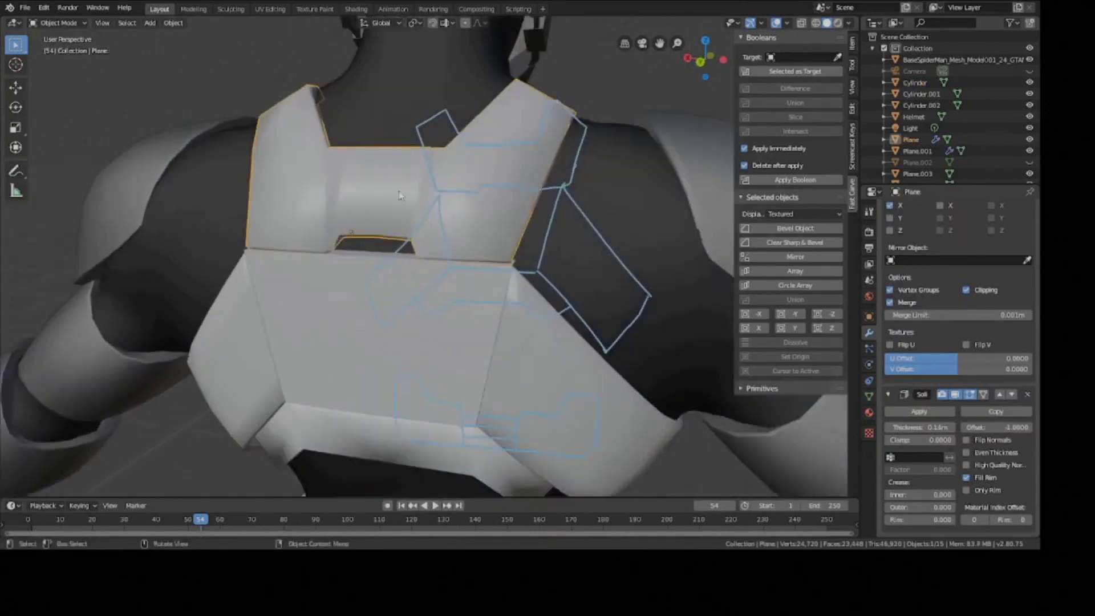
{"action": "key", "text": "ctrl+s"}
{"action": "right_click", "coordinate": [398, 191]}
{"action": "left_click", "coordinate": [399, 191]}
{"action": "right_click", "coordinate": [421, 204]}
{"action": "left_click", "coordinate": [420, 215]}
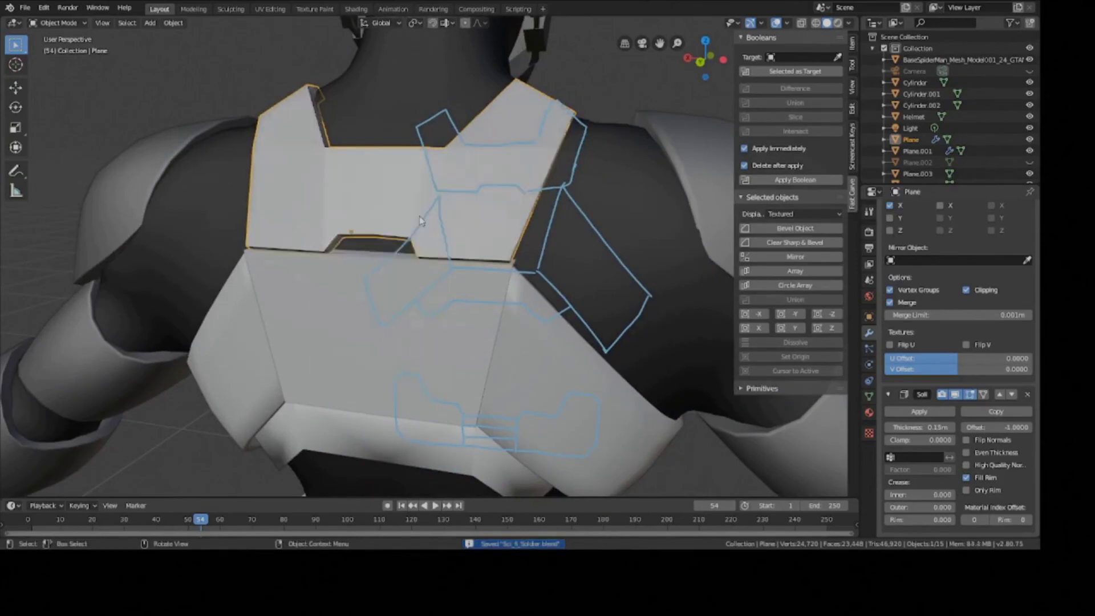
{"action": "right_click", "coordinate": [420, 221]}
{"action": "left_click", "coordinate": [420, 201]}
- Select the central back plate, examine the shading of the thickened back plates from several angles, and save the file
{"action": "mouse_move", "coordinate": [462, 238]}
{"action": "middle_mouse_down"}
{"action": "mouse_move", "coordinate": [438, 254]}
{"action": "mouse_move", "coordinate": [521, 293]}
{"action": "middle_mouse_up"}
{"action": "scroll", "coordinate": [513, 308], "scroll_direction": "down", "scroll_amount": 3}
{"action": "left_click", "coordinate": [461, 302]}
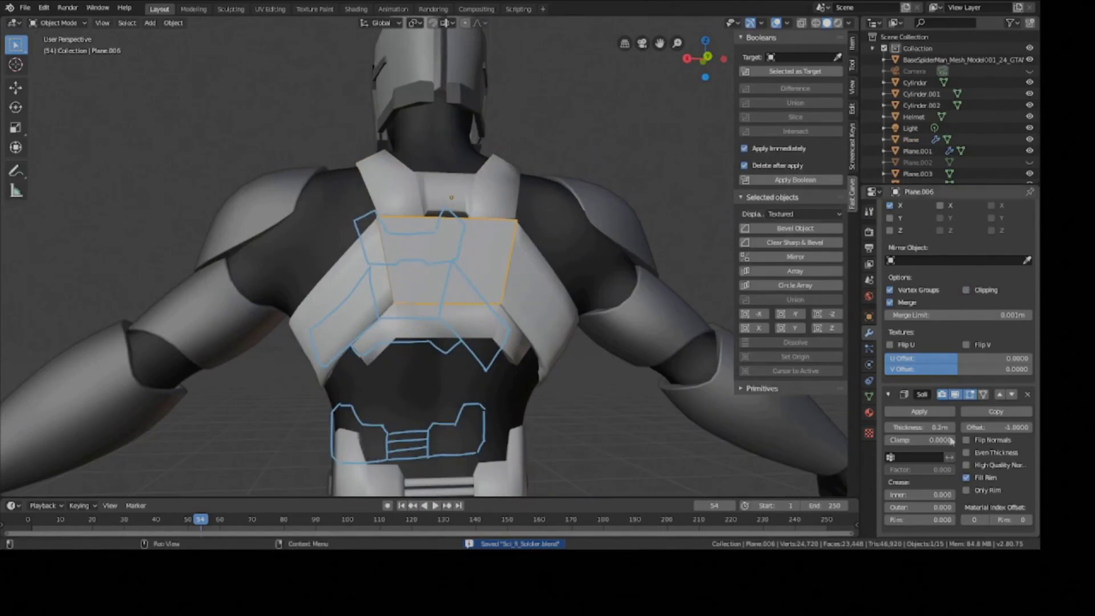
{"action": "middle_click_drag", "start_coordinate": [674, 343], "coordinate": [439, 236]}
{"action": "key", "text": "alt+a"}
{"action": "scroll", "coordinate": [402, 284], "scroll_direction": "up", "scroll_amount": 5}
{"action": "middle_click_drag", "start_coordinate": [486, 178], "coordinate": [531, 183]}
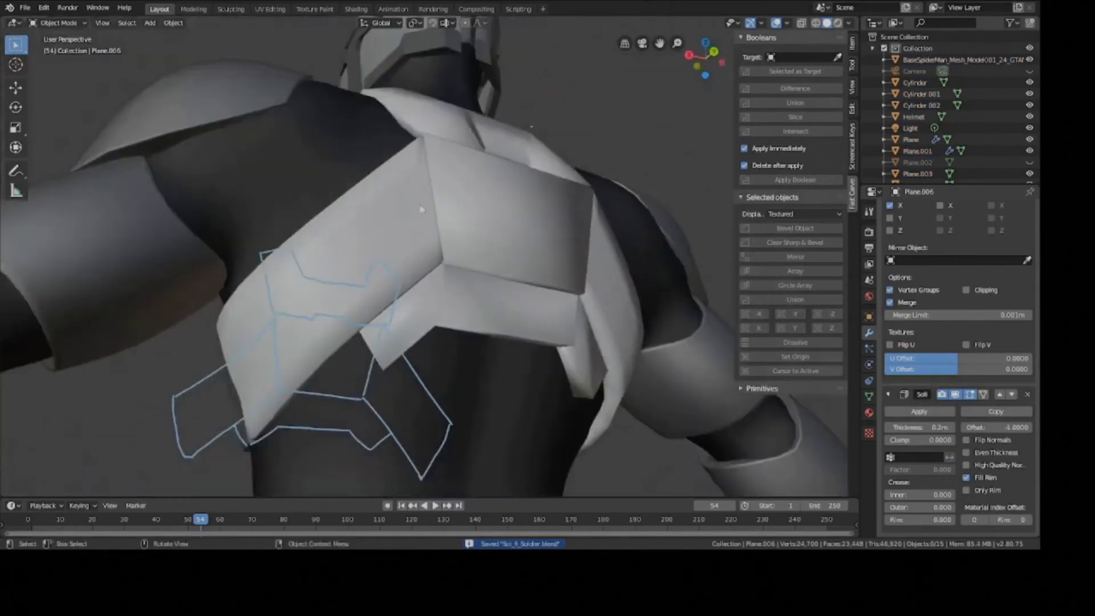
{"action": "middle_click_drag", "start_coordinate": [379, 181], "coordinate": [449, 286]}
{"action": "scroll", "coordinate": [450, 287], "scroll_direction": "down", "scroll_amount": 2}
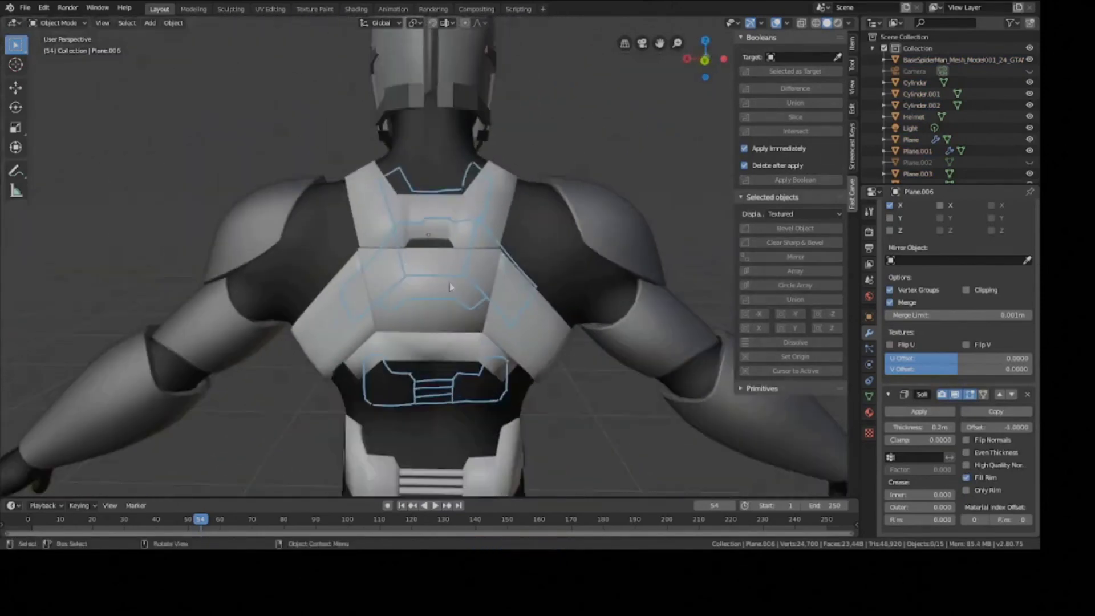
{"action": "left_click", "coordinate": [482, 219]}
{"action": "key", "text": "ctrl+s"}
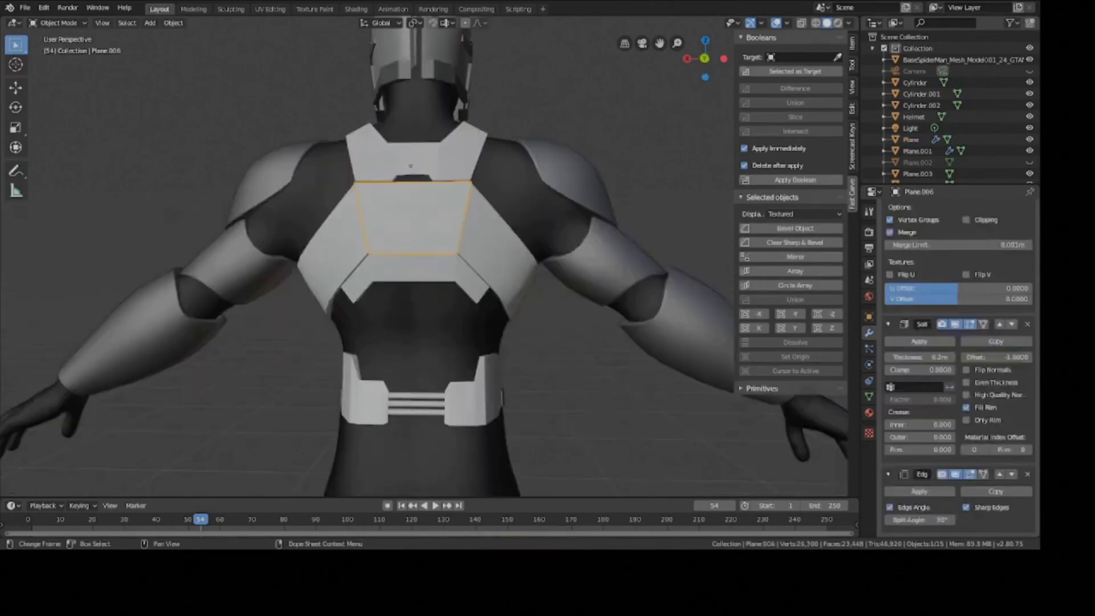
- Remove the Edge Split modifier from the central back plate and save the file
{"action": "scroll", "coordinate": [507, 341], "scroll_direction": "down", "scroll_amount": 2}
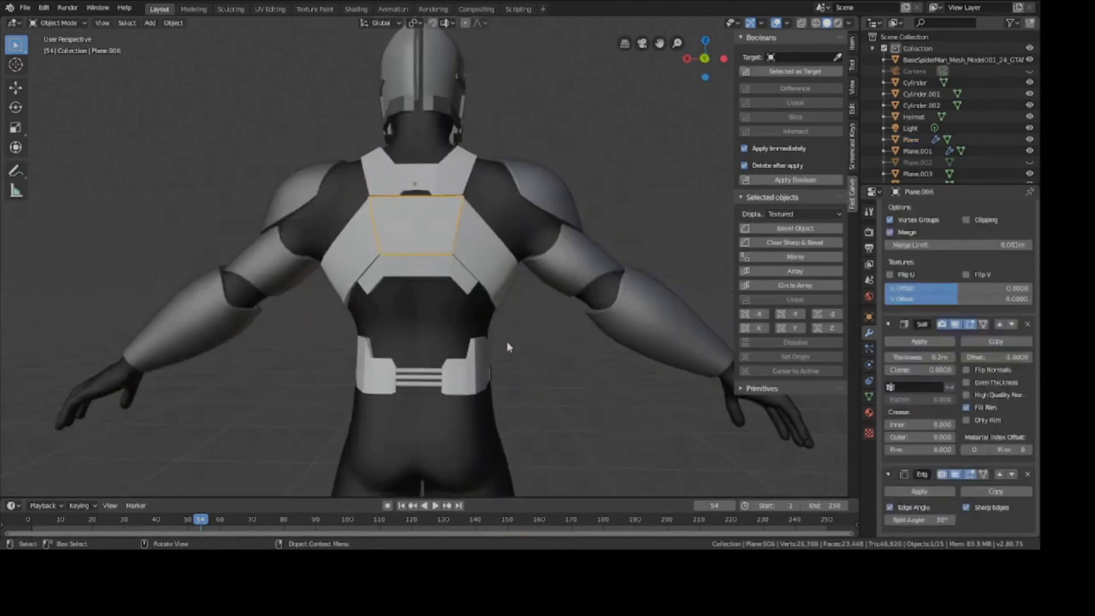
{"action": "scroll", "coordinate": [507, 341], "scroll_direction": "up", "scroll_amount": 4}
{"action": "scroll", "coordinate": [486, 281], "scroll_direction": "down", "scroll_amount": 3}
{"action": "middle_click_drag", "start_coordinate": [484, 272], "coordinate": [509, 247]}
{"action": "scroll", "coordinate": [510, 247], "scroll_direction": "up", "scroll_amount": 3}
{"action": "middle_click_drag", "start_coordinate": [471, 291], "coordinate": [456, 261]}
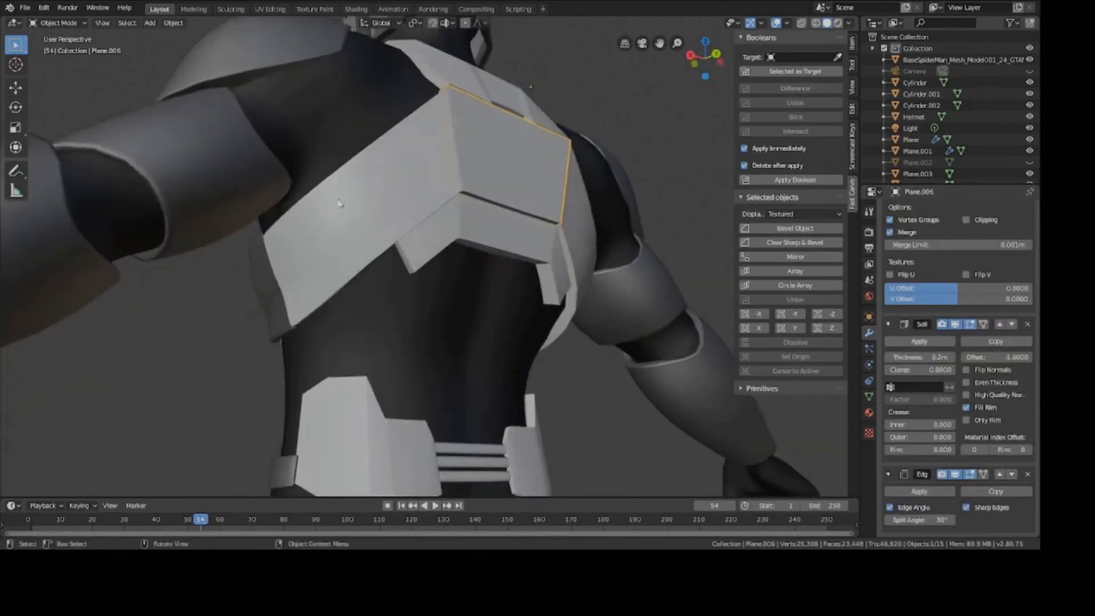
{"action": "middle_click_drag", "start_coordinate": [642, 228], "coordinate": [618, 247]}
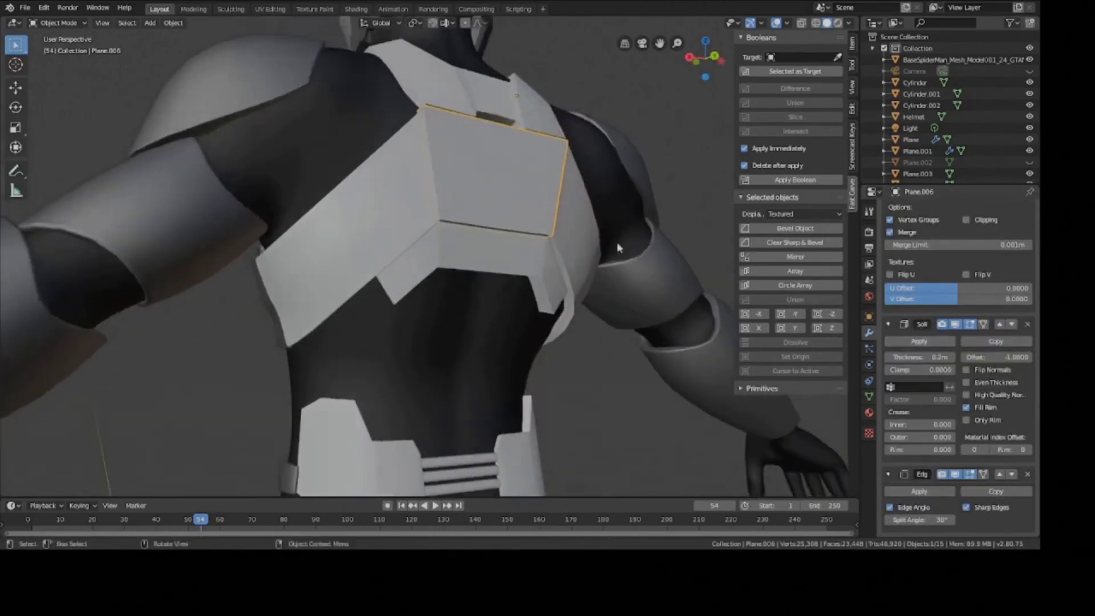
{"action": "left_click", "coordinate": [1028, 475]}
{"action": "middle_click_drag", "start_coordinate": [539, 250], "coordinate": [512, 260]}
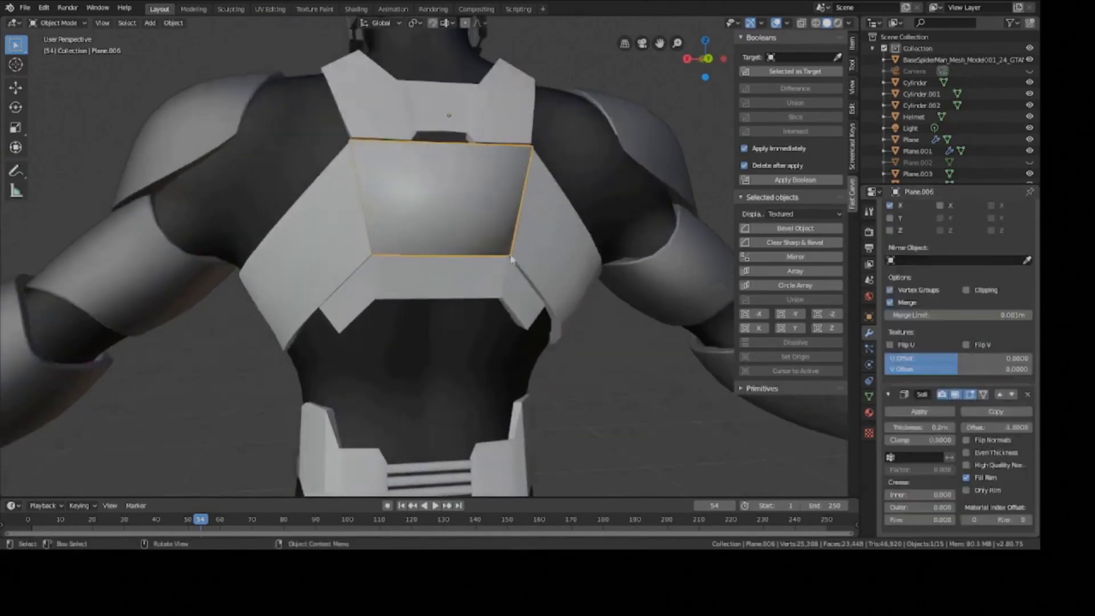
{"action": "middle_click_drag", "start_coordinate": [474, 203], "coordinate": [496, 219]}
{"action": "key", "text": "ctrl+s"}
{"action": "scroll", "coordinate": [901, 300], "scroll_direction": "up", "scroll_amount": 3}
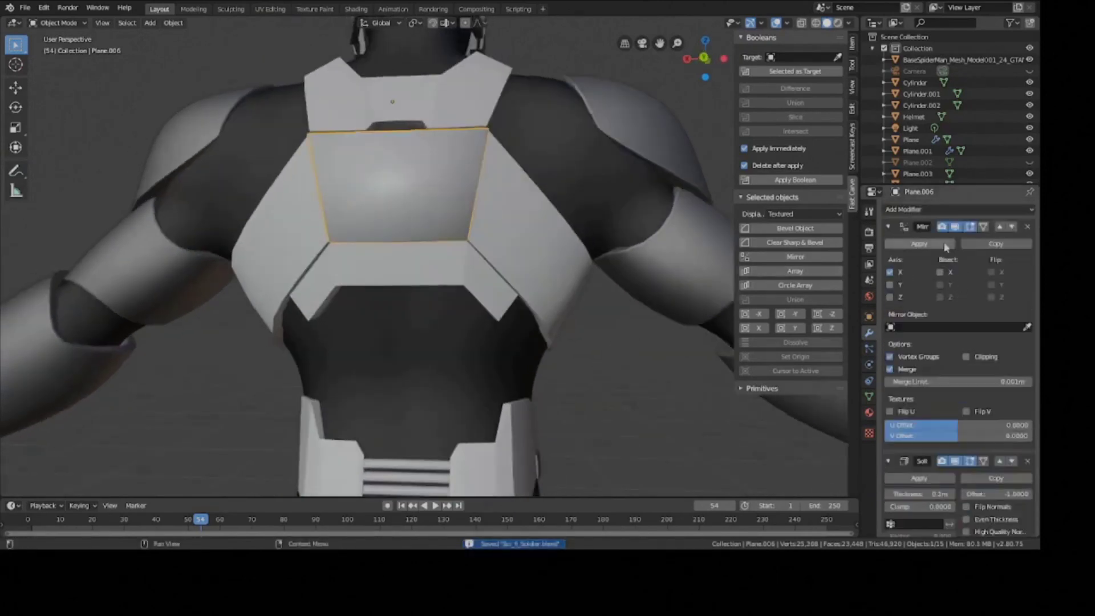
- Add an Edge Split modifier to the central back plate again
{"action": "left_click", "coordinate": [928, 211]}
{"action": "left_click", "coordinate": [804, 323]}
{"action": "middle_click_drag", "start_coordinate": [713, 302], "coordinate": [615, 283]}
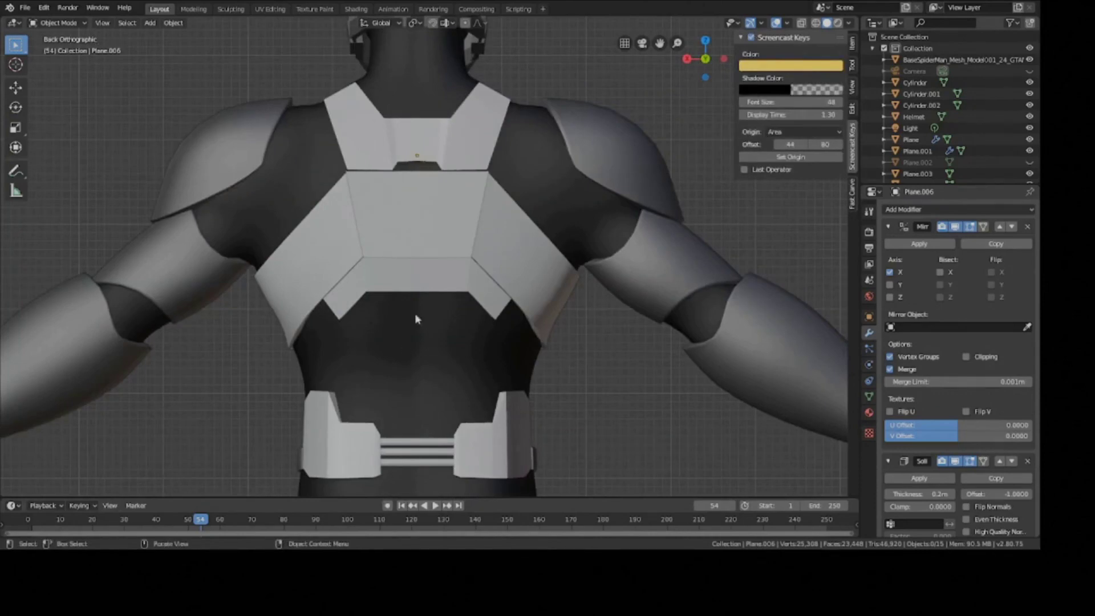
- Unhide Plane.002, the abdomen armor piece
{"action": "scroll", "coordinate": [1032, 96], "scroll_direction": "down", "scroll_amount": 6}
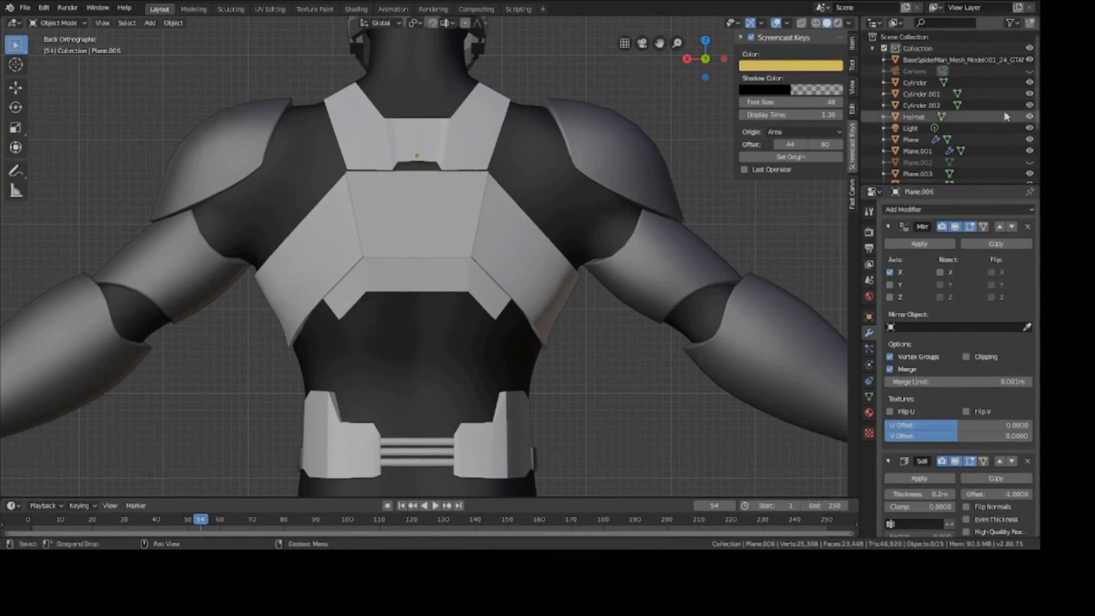
{"action": "left_click", "coordinate": [1030, 92]}
{"action": "scroll", "coordinate": [521, 251], "scroll_direction": "down", "scroll_amount": 2}
- Examine how the abdomen armor meets the waist and back plates from behind and the side, and save the file
{"action": "middle_click_drag", "start_coordinate": [521, 251], "coordinate": [500, 299]}
{"action": "scroll", "coordinate": [471, 283], "scroll_direction": "down", "scroll_amount": 1}
{"action": "scroll", "coordinate": [471, 283], "scroll_direction": "up", "scroll_amount": 4}
{"action": "key", "text": "ctrl+s"}
{"action": "scroll", "coordinate": [481, 293], "scroll_direction": "down", "scroll_amount": 3}
{"action": "scroll", "coordinate": [456, 331], "scroll_direction": "up", "scroll_amount": 3}
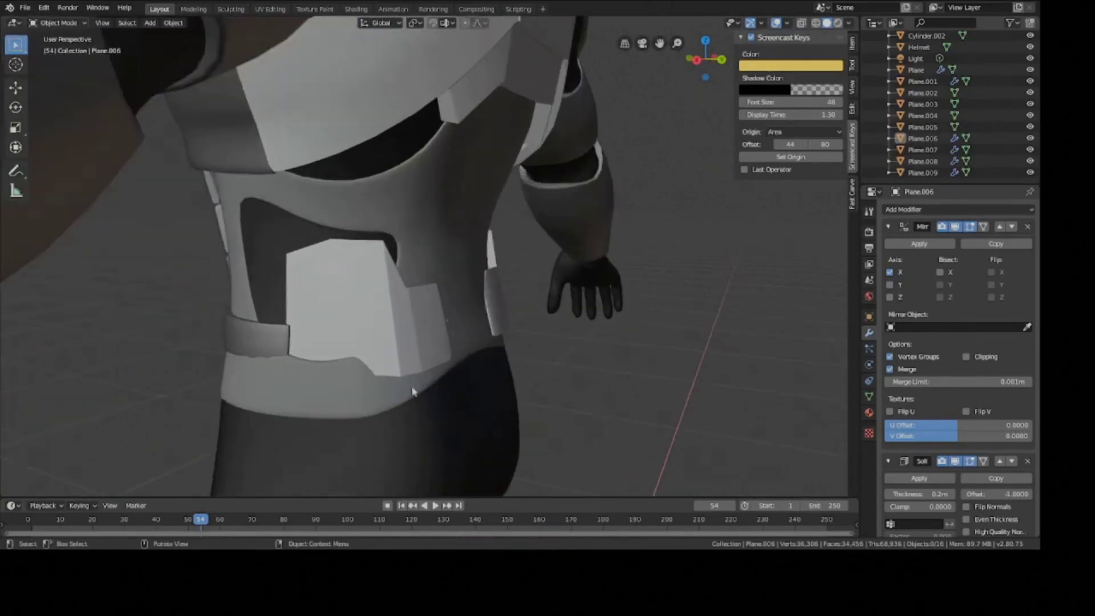
{"action": "middle_click_drag", "start_coordinate": [416, 391], "coordinate": [457, 302]}
{"action": "scroll", "coordinate": [454, 313], "scroll_direction": "down", "scroll_amount": 3}
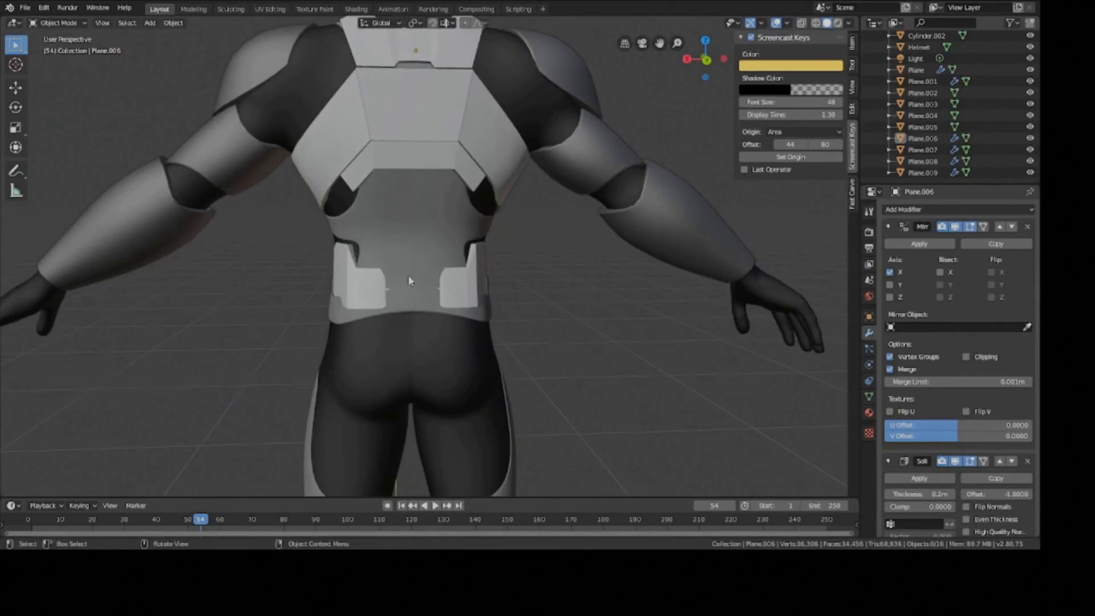
{"action": "middle_click_drag", "start_coordinate": [410, 279], "coordinate": [502, 257]}
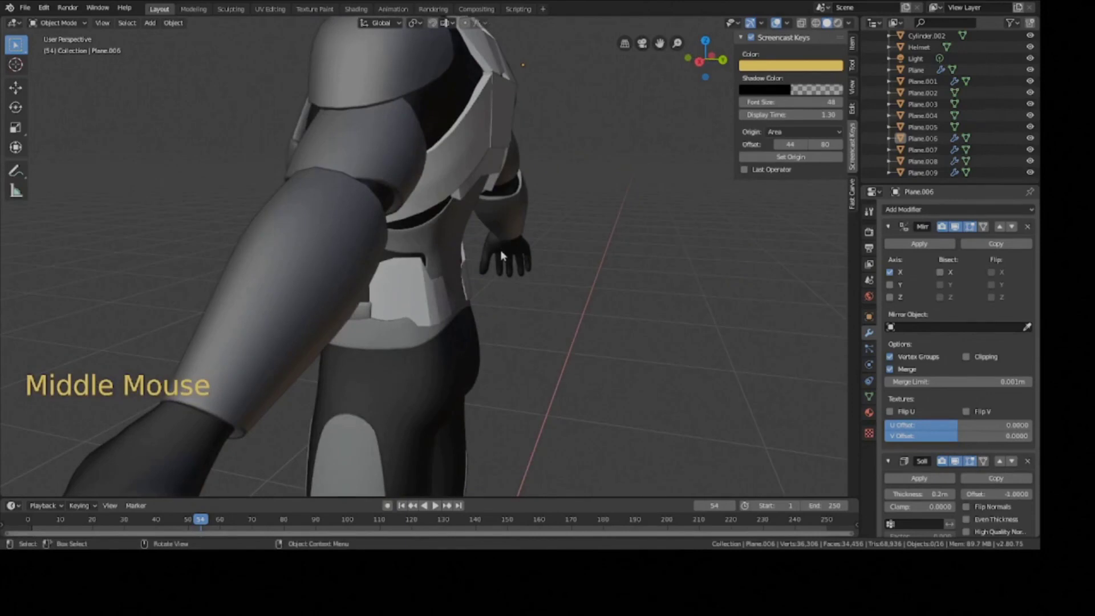